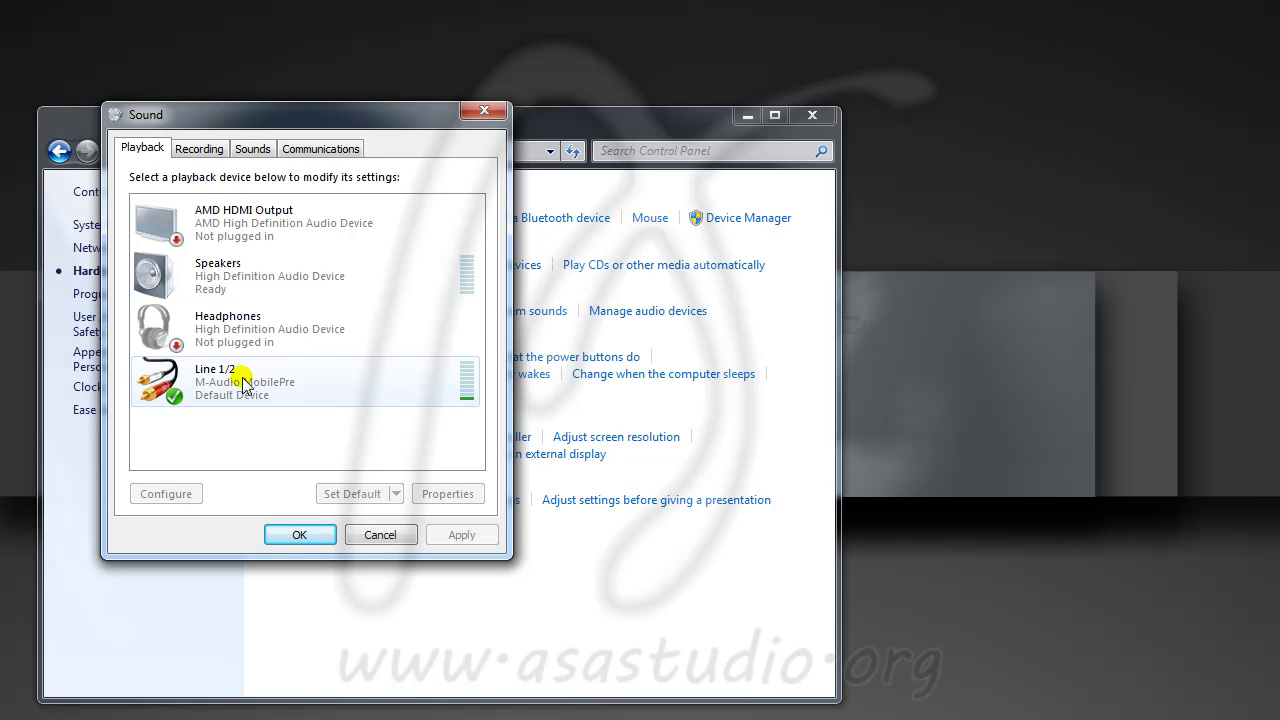
# Examine the Line 1/2 playback device's properties and the details of its M-Audio MobilePre controller.
pyautogui.click(242, 381)
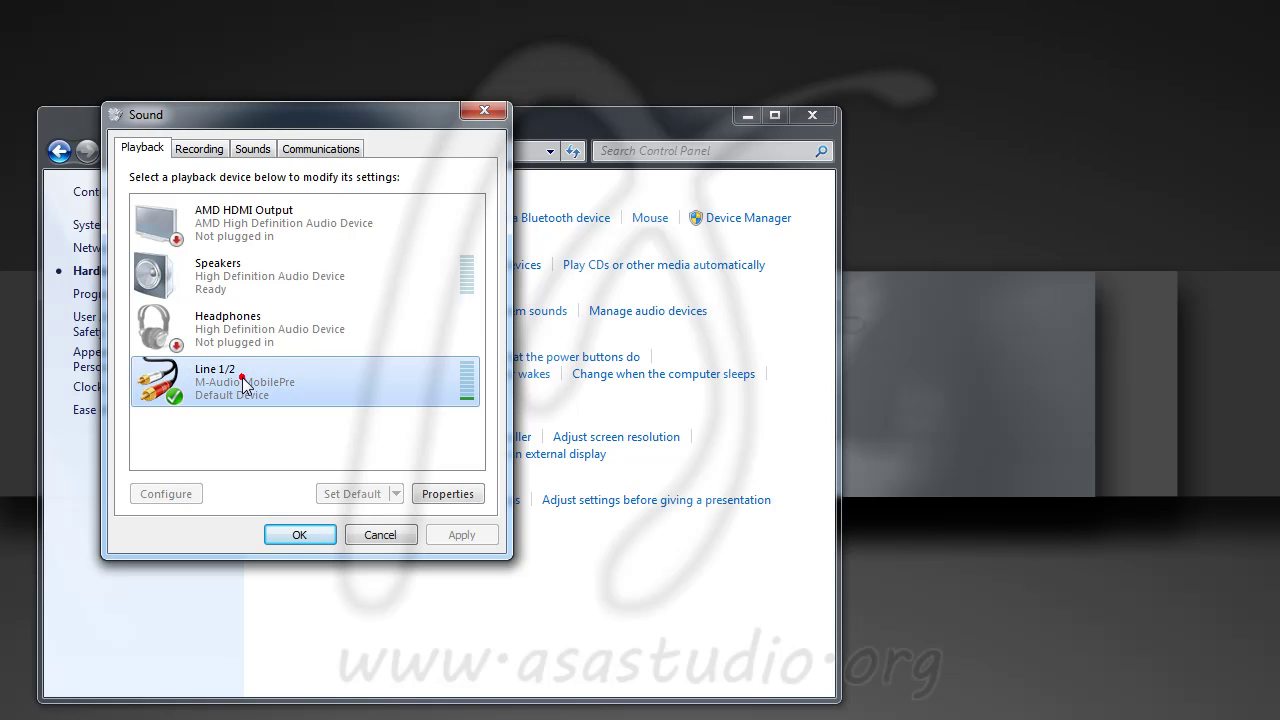
pyautogui.click(440, 496)
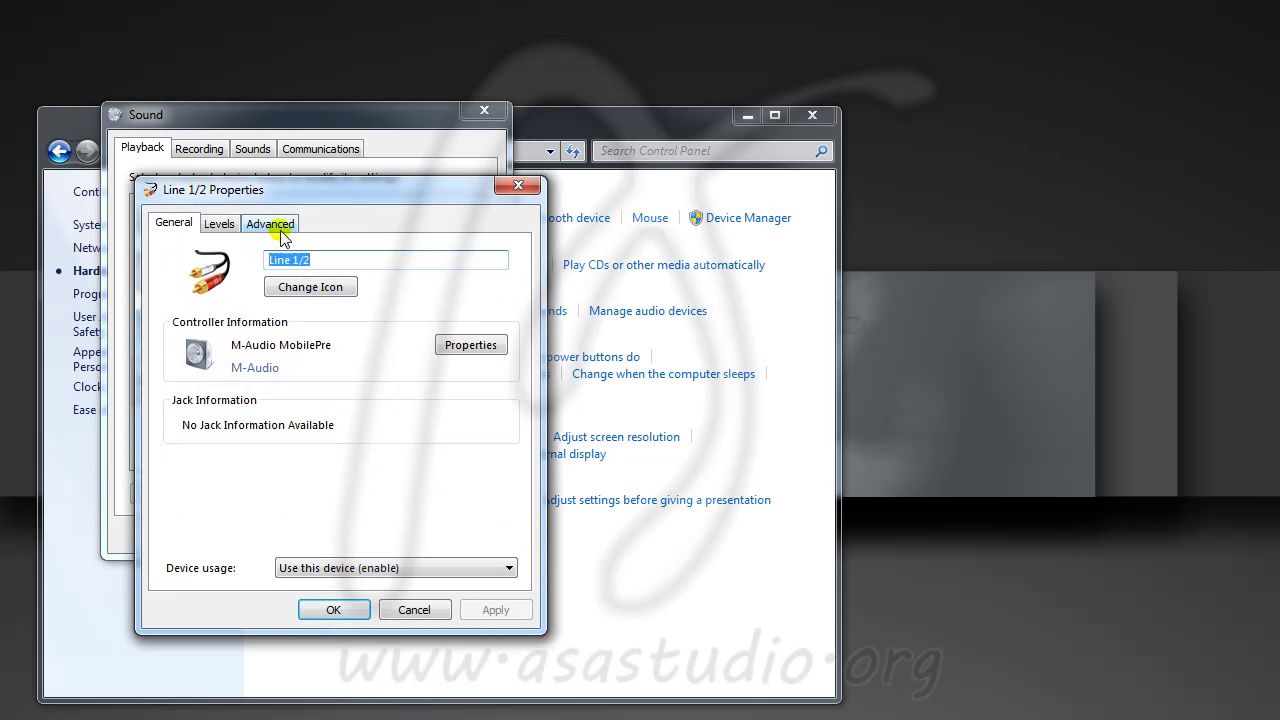
pyautogui.click(279, 226)
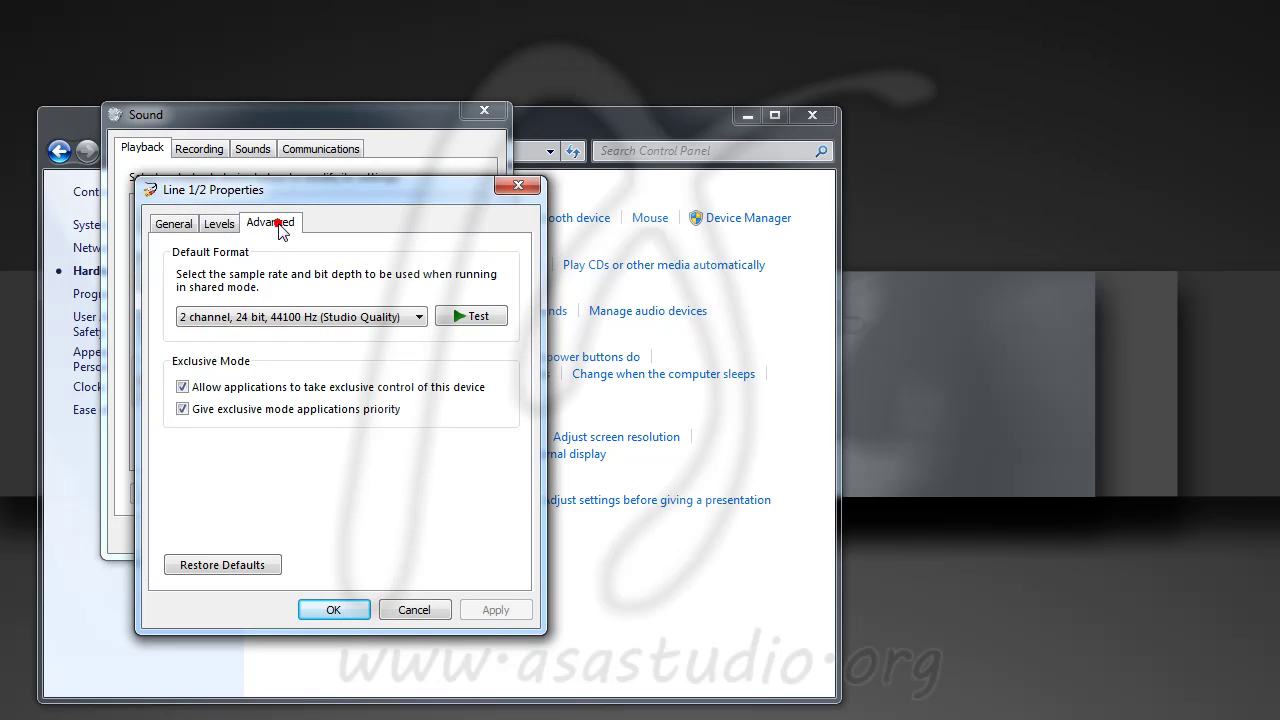
pyautogui.click(221, 227)
pyautogui.click(186, 229)
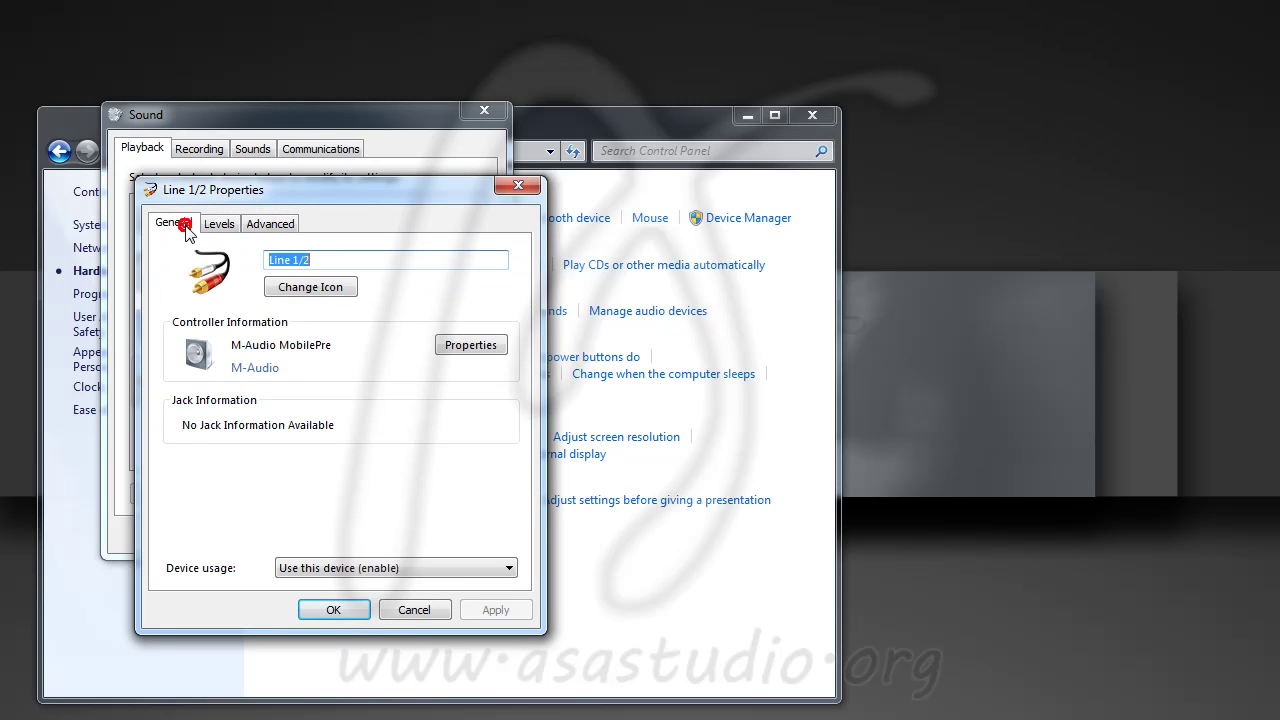
pyautogui.click(469, 345)
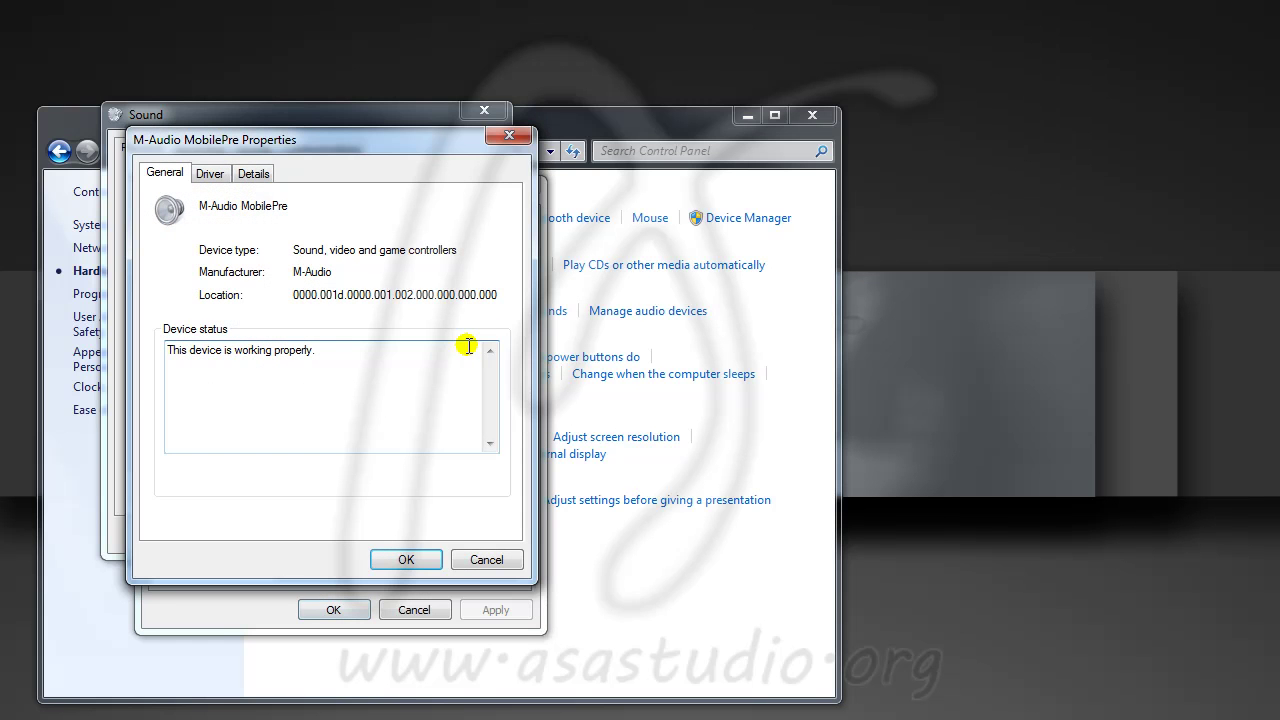
pyautogui.click(256, 176)
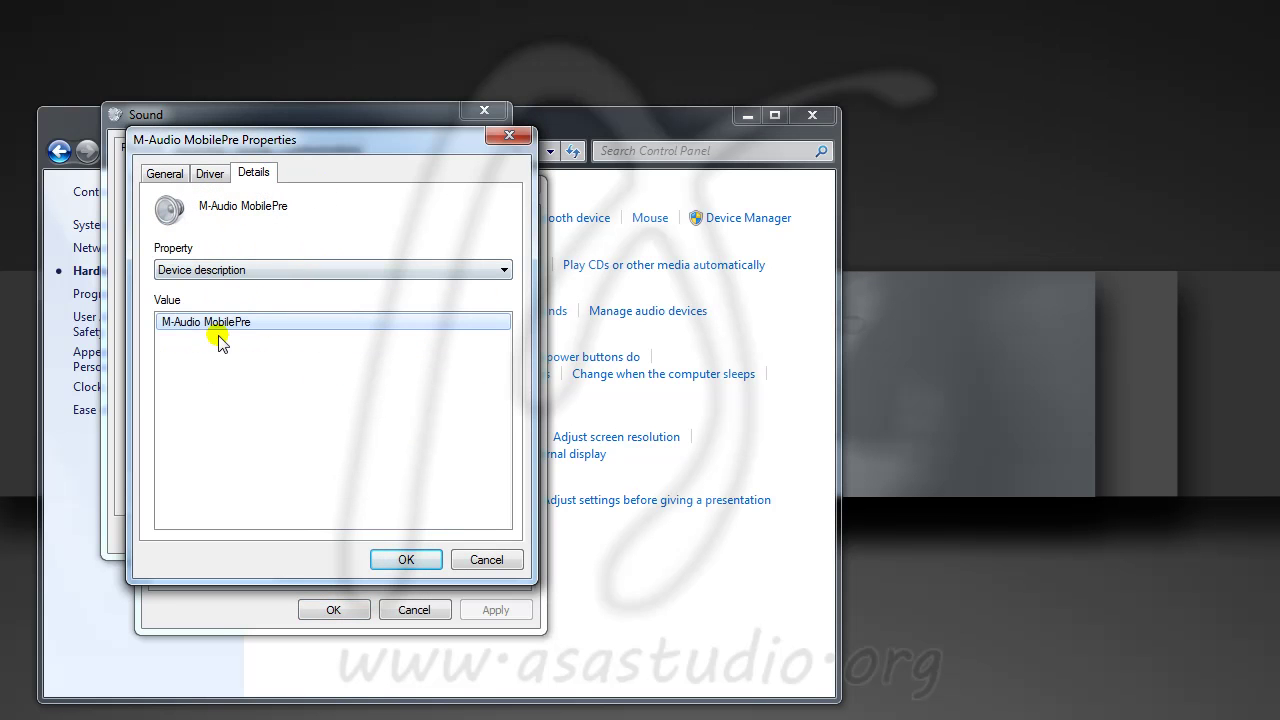
pyautogui.click(505, 137)
pyautogui.click(508, 193)
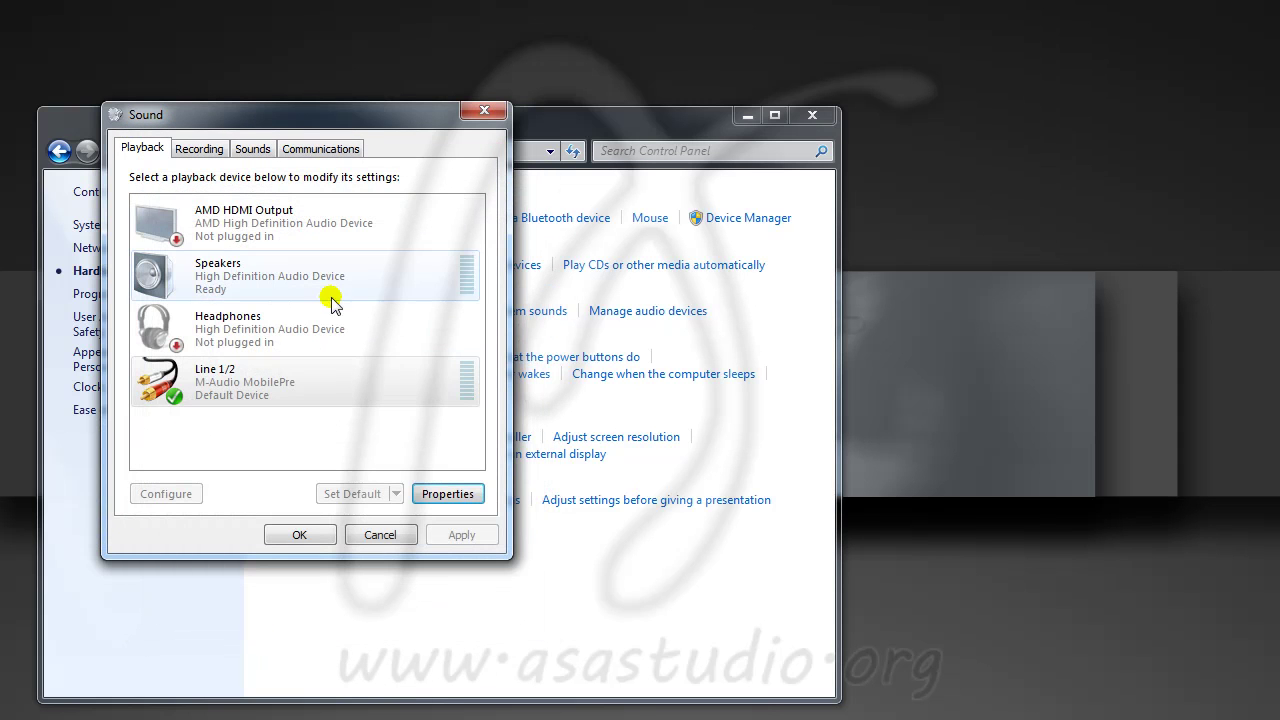
# Examine the Speakers device's properties and its controller's details, and close the sound settings and Control Panel.
pyautogui.click(278, 292)
pyautogui.click(444, 496)
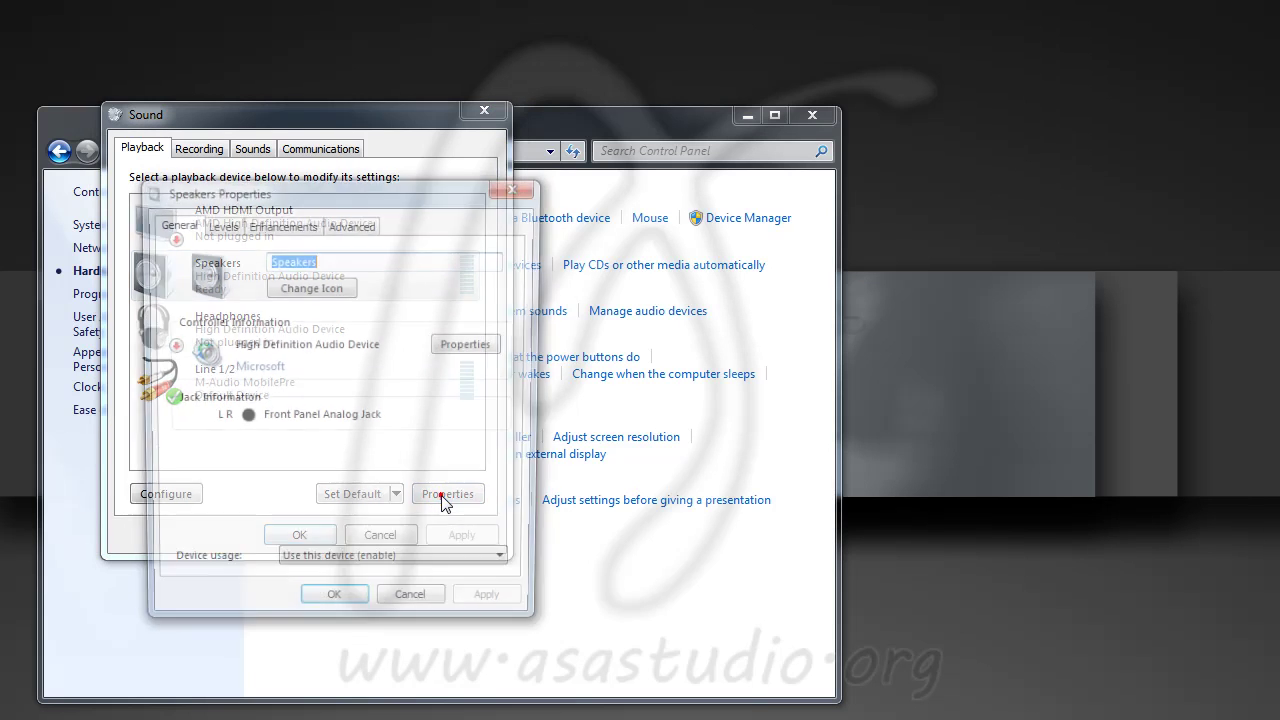
pyautogui.click(458, 345)
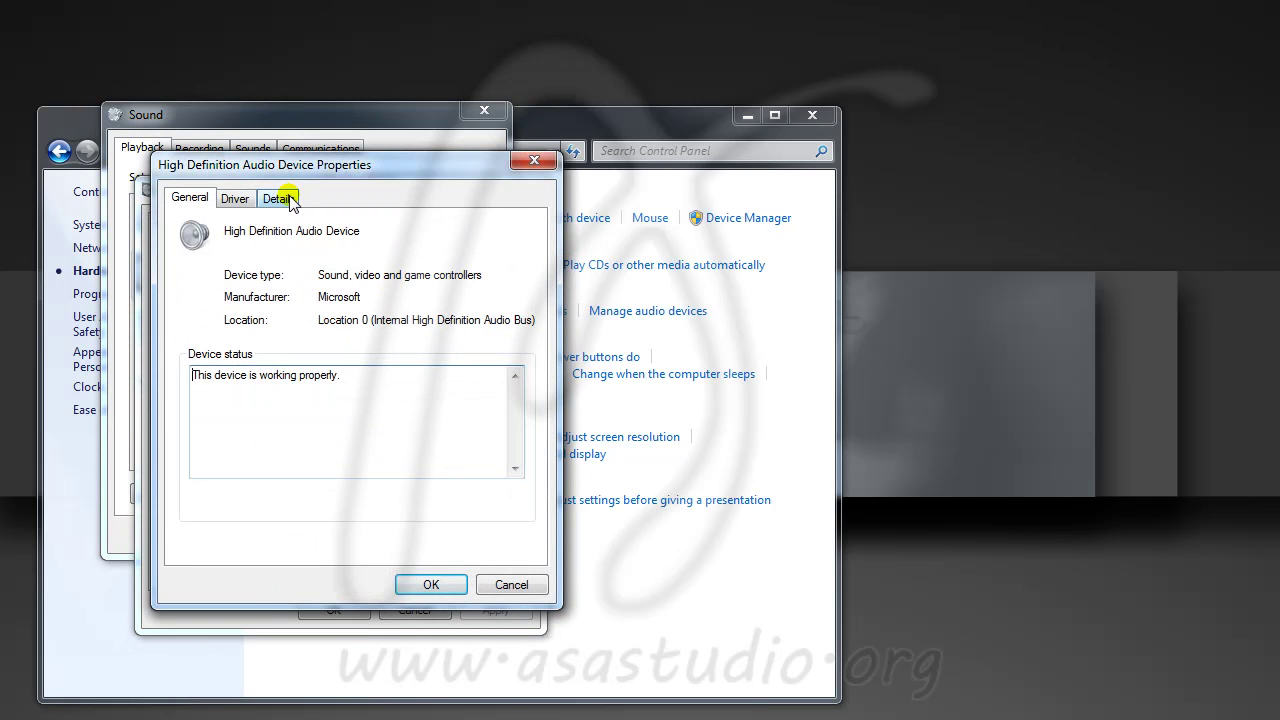
pyautogui.click(280, 198)
pyautogui.click(201, 354)
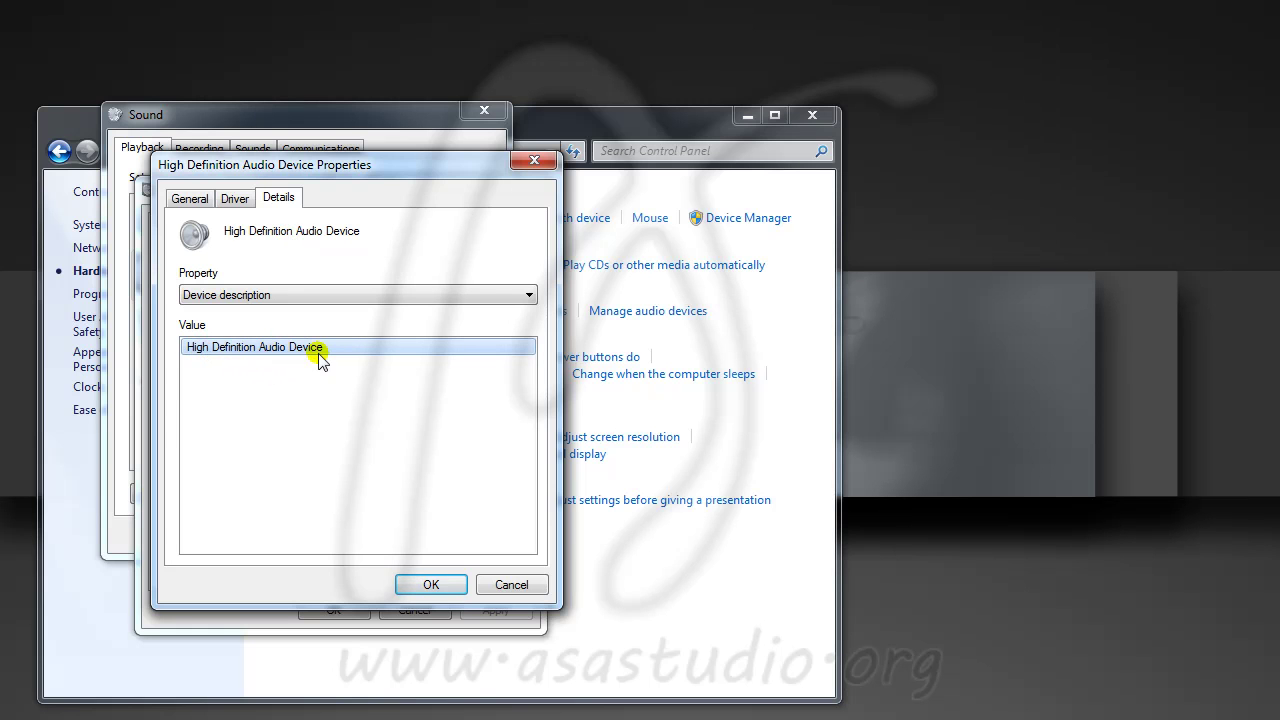
pyautogui.click(538, 160)
pyautogui.click(516, 188)
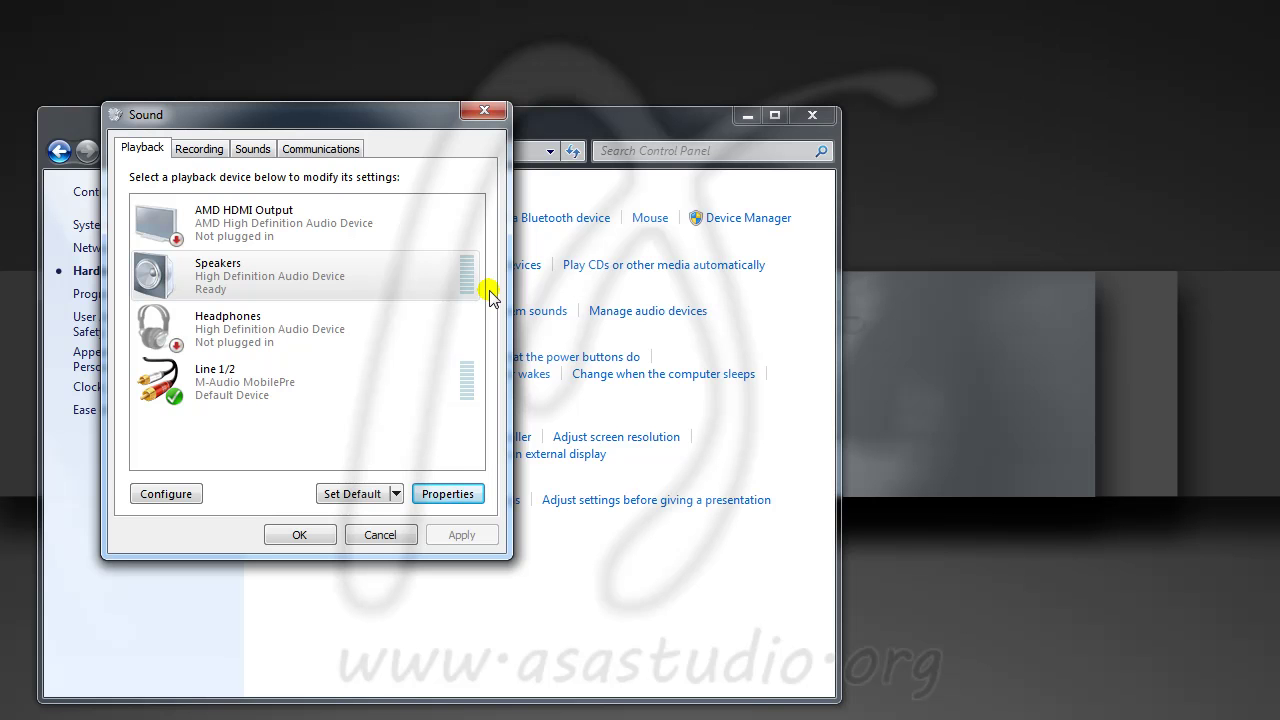
pyautogui.click(484, 111)
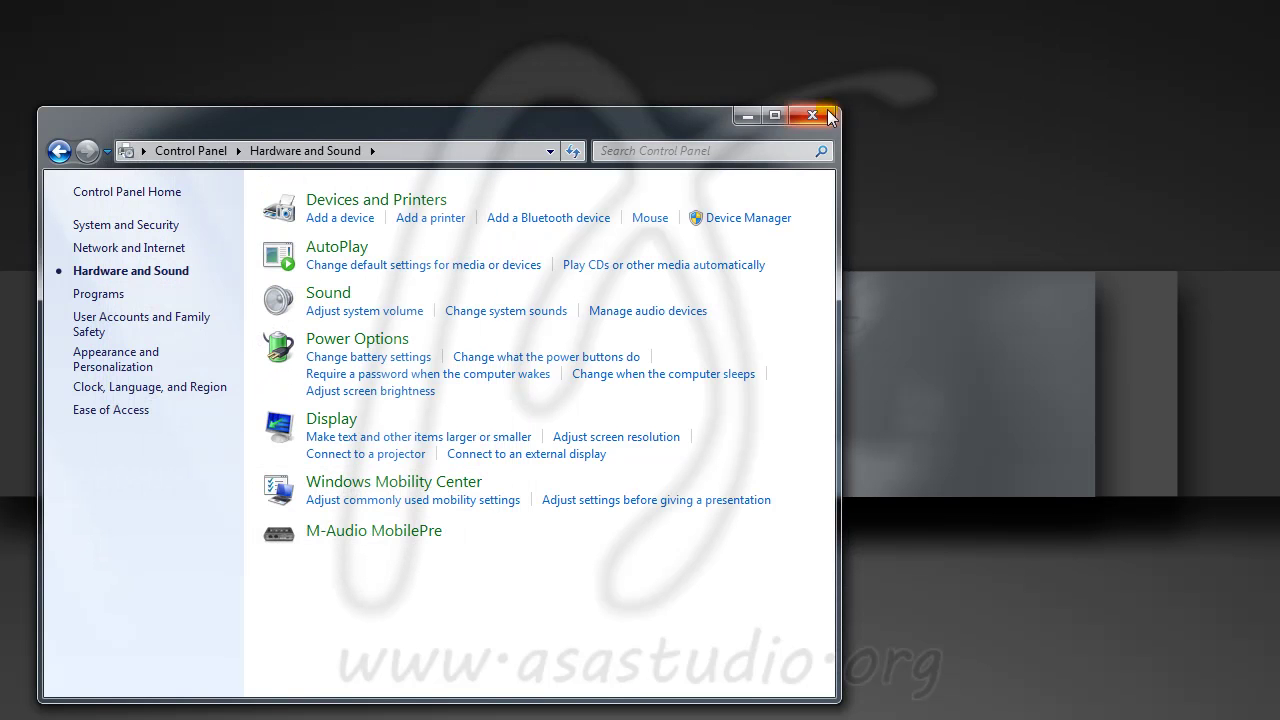
pyautogui.click(828, 117)
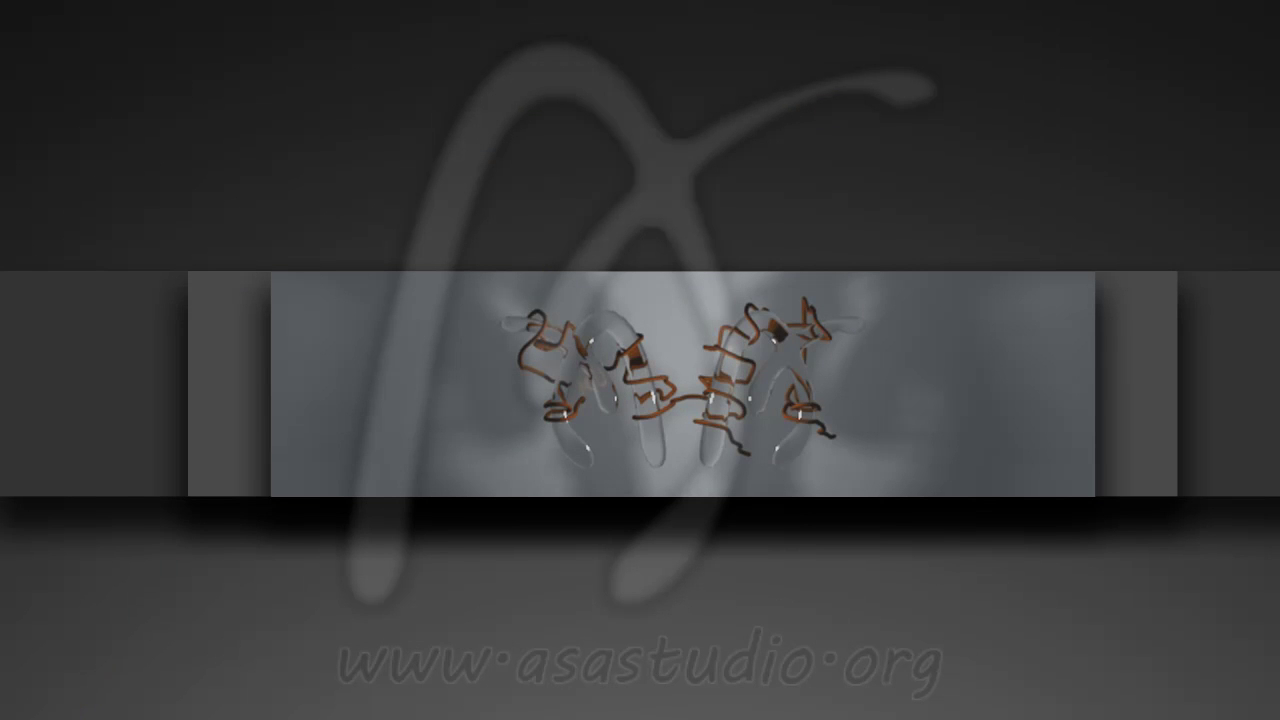
# Launch SONAR 6 Producer Edition(x64) from the installed Cakewalk programs.
pyautogui.press('super')
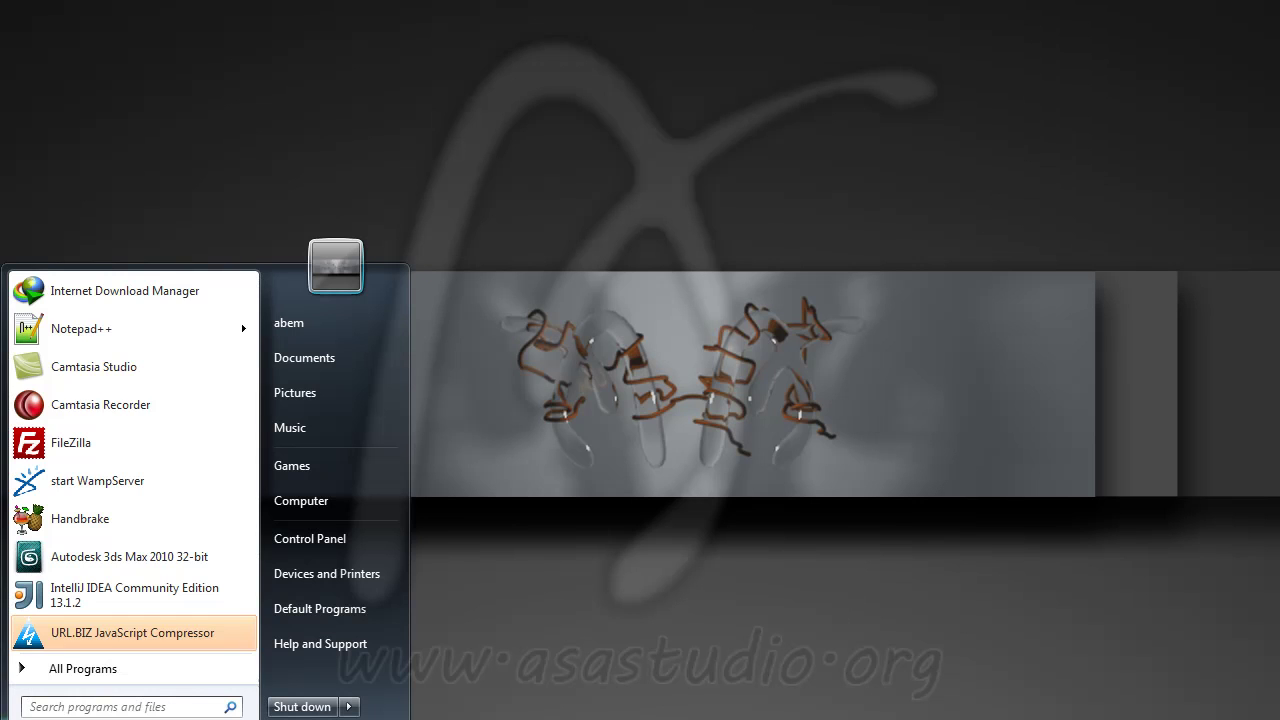
pyautogui.click(80, 668)
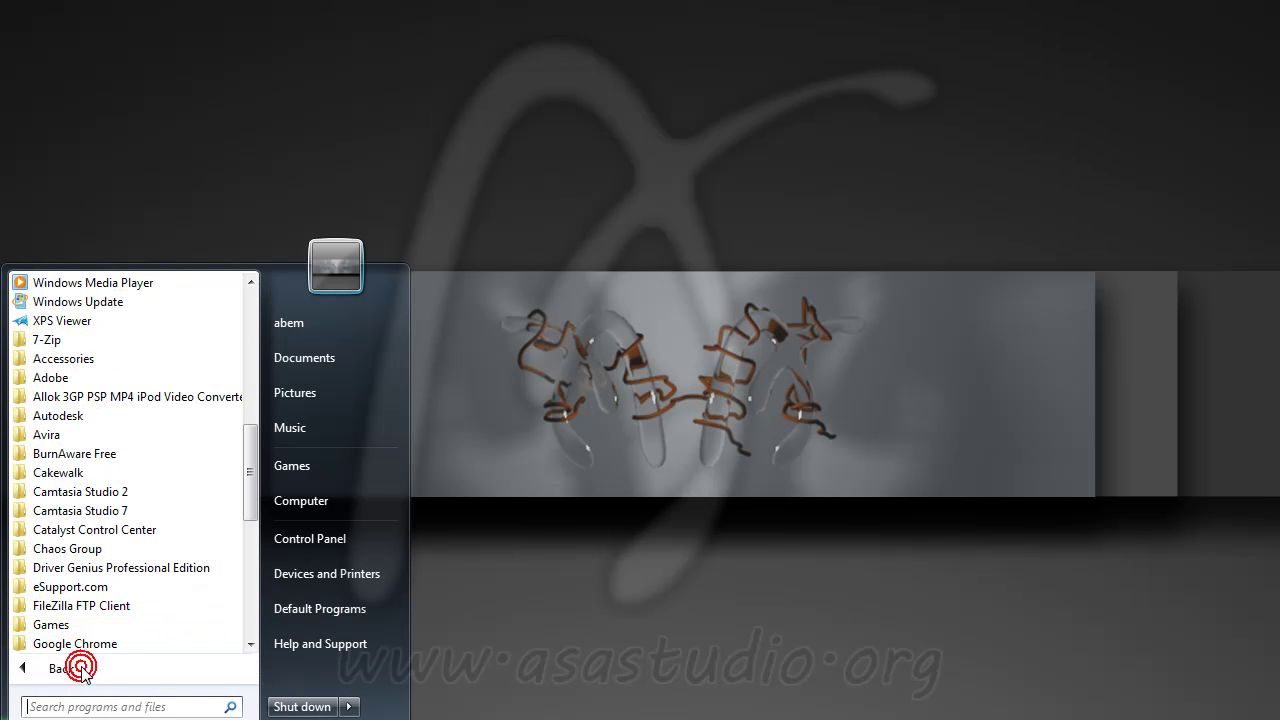
pyautogui.click(75, 473)
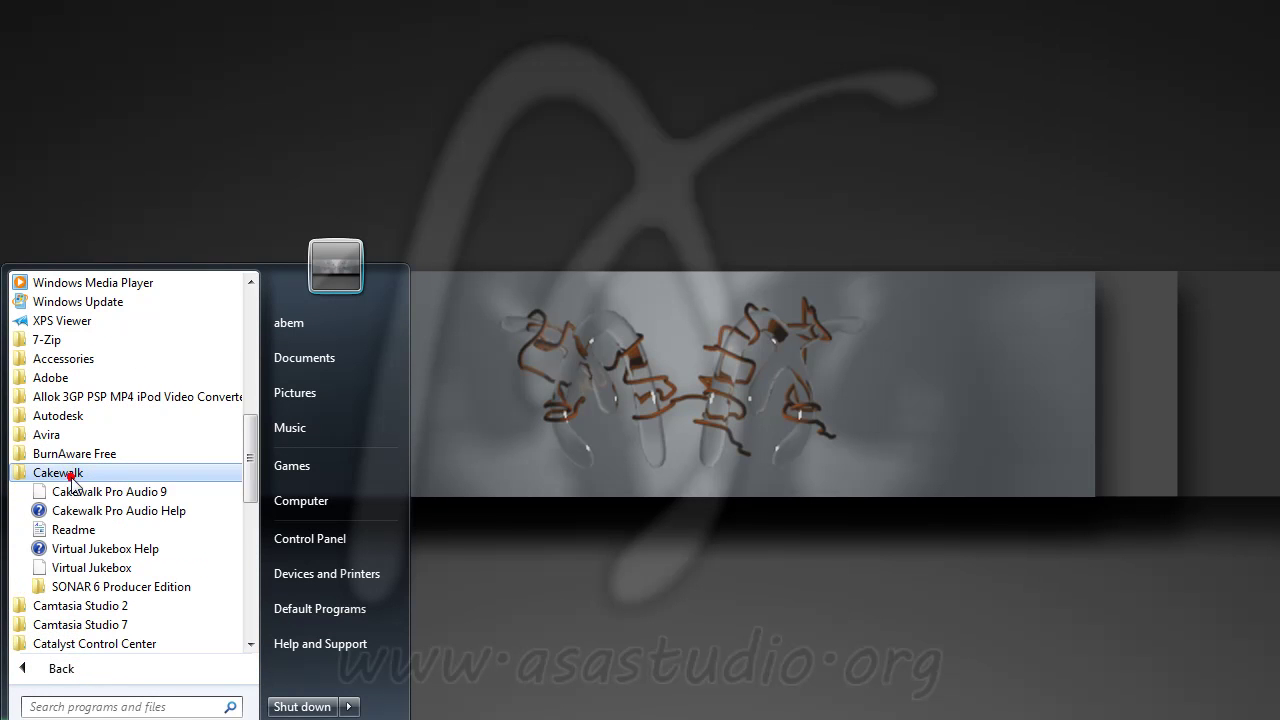
pyautogui.click(90, 590)
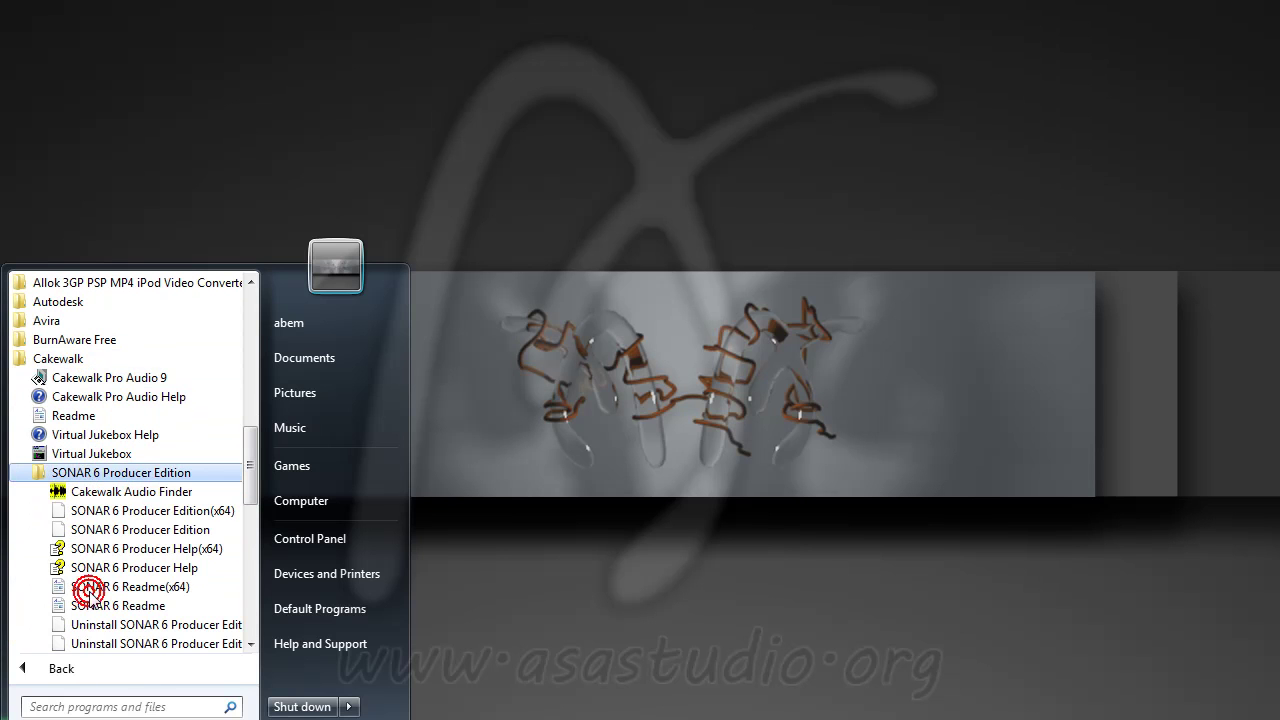
pyautogui.click(110, 514)
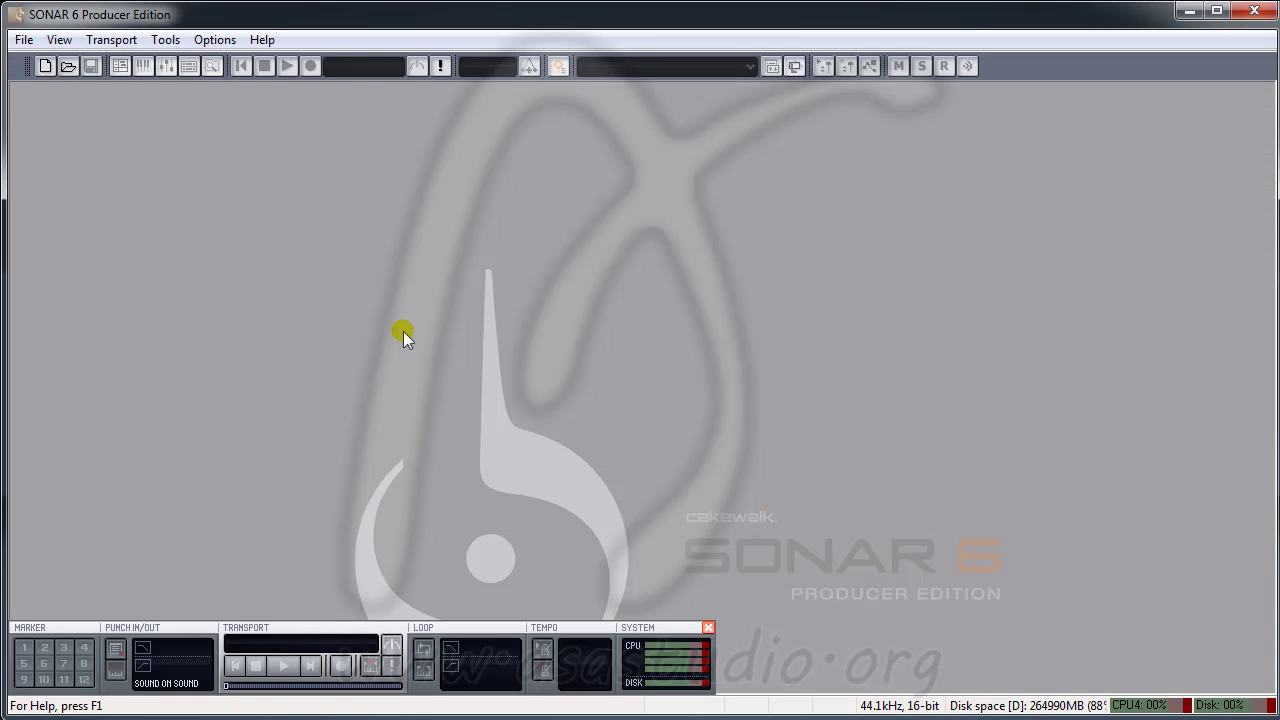
# Start a new project file and set its location to D:\project kerjaan\audio project.
pyautogui.click(25, 45)
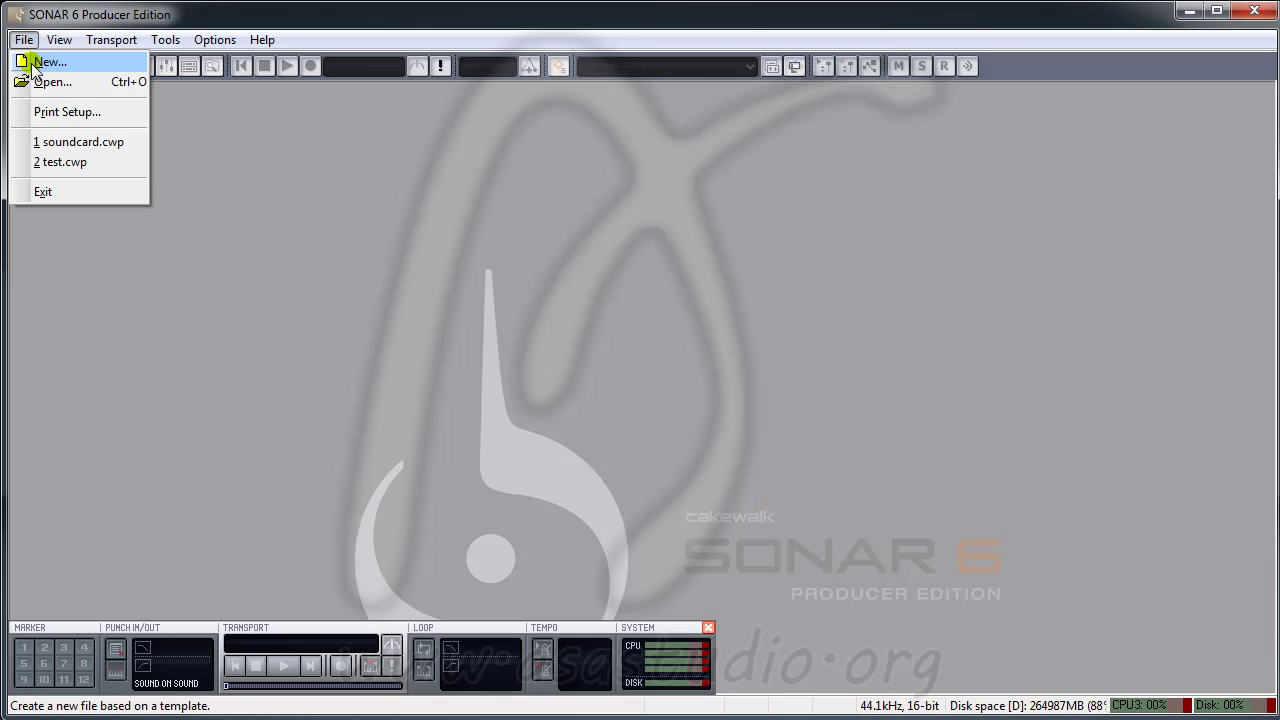
pyautogui.click(45, 62)
pyautogui.click(737, 283)
pyautogui.moveTo(776, 334); pyautogui.dragTo(779, 363)
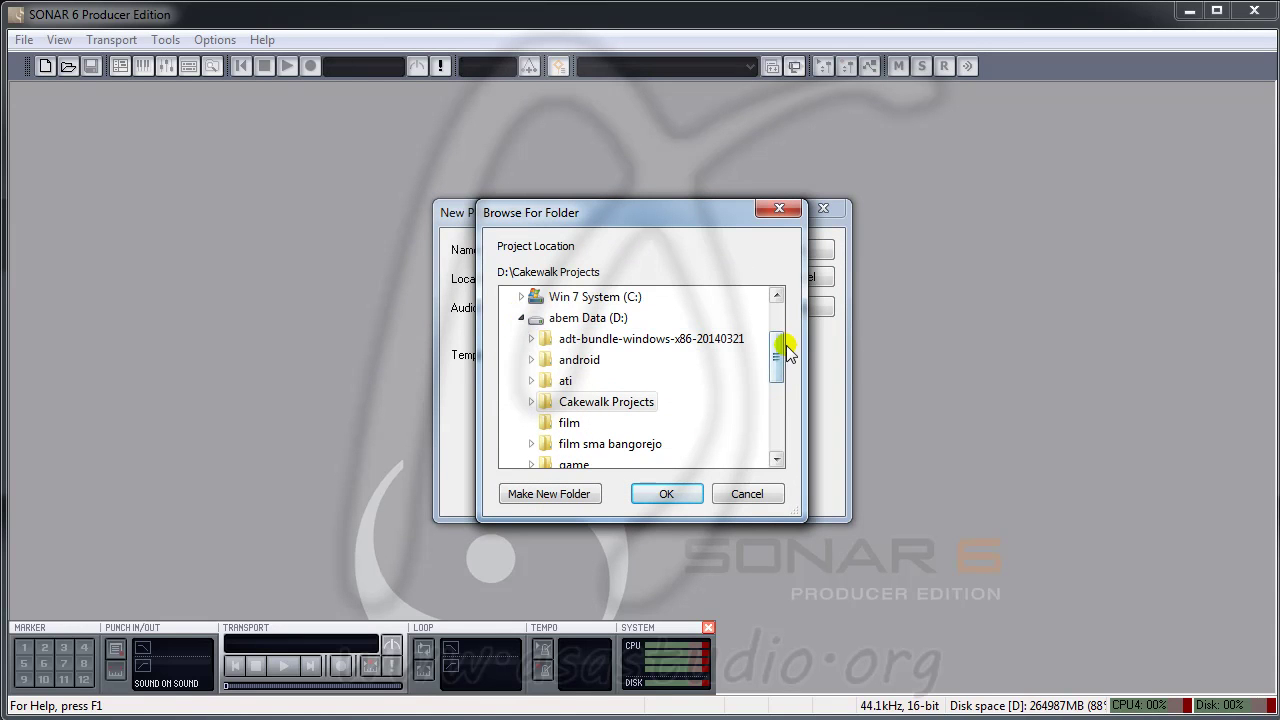
pyautogui.moveTo(774, 352); pyautogui.dragTo(781, 435)
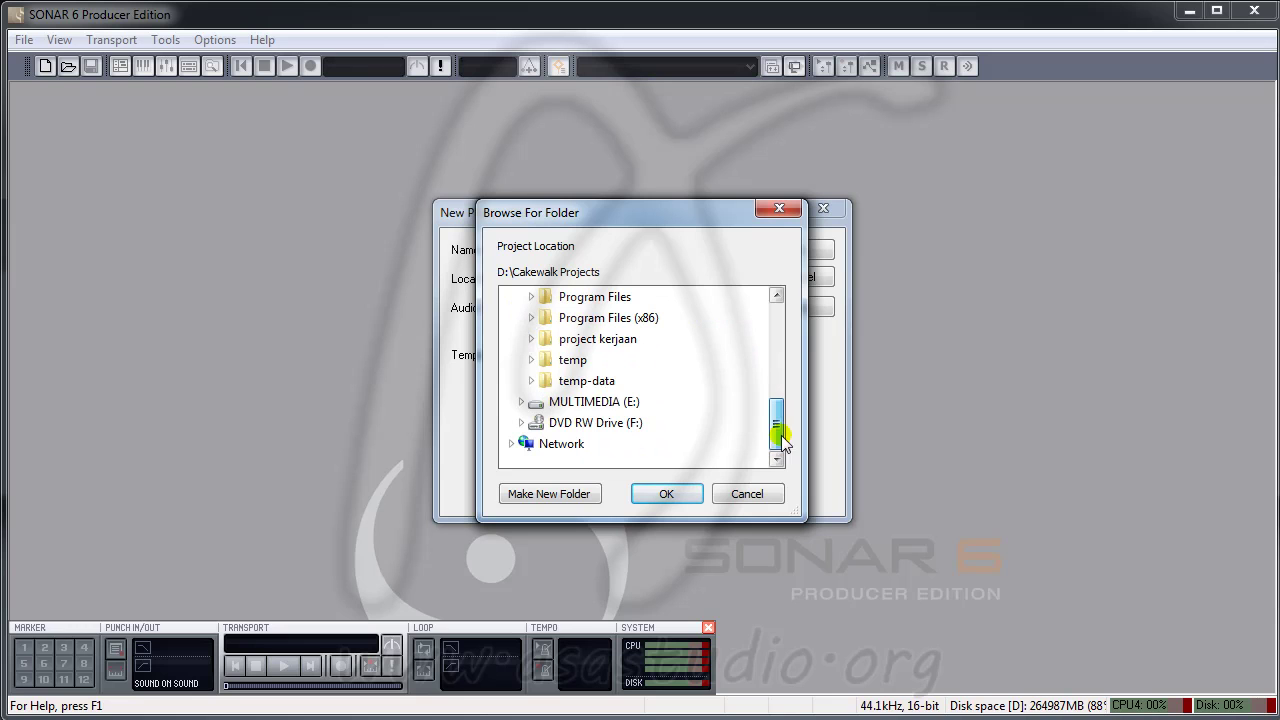
pyautogui.click(531, 339)
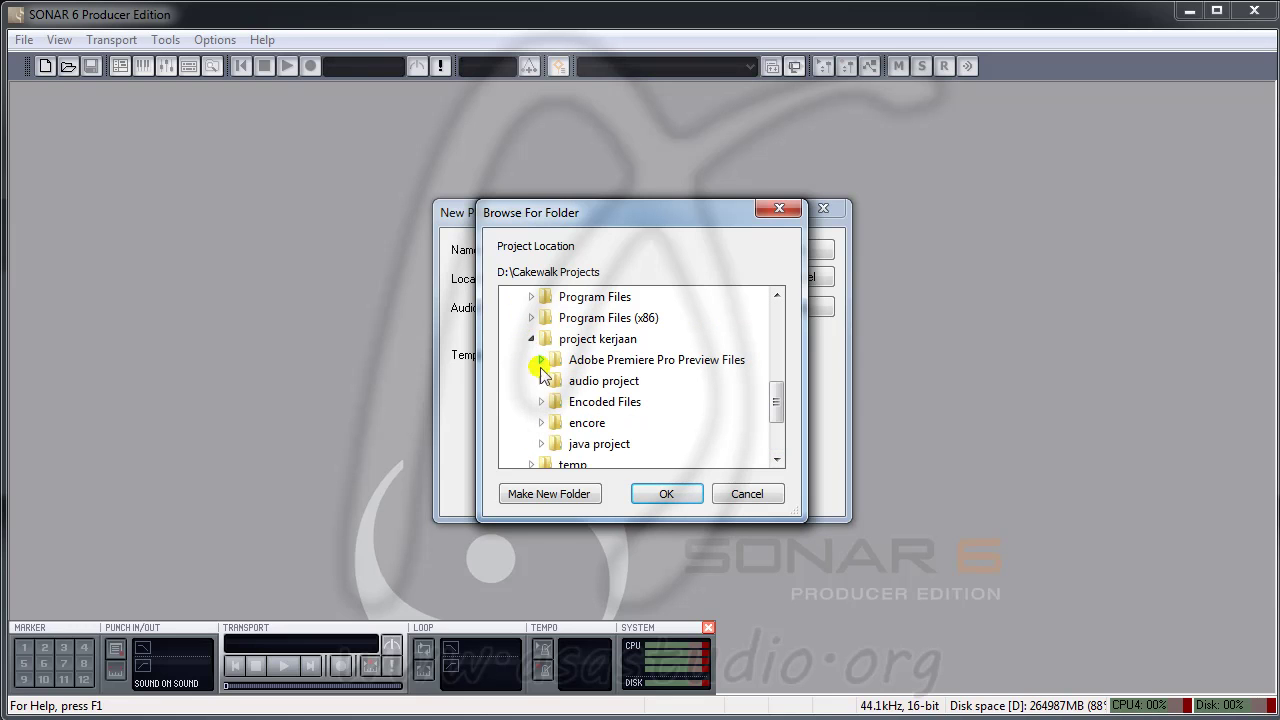
pyautogui.click(541, 381)
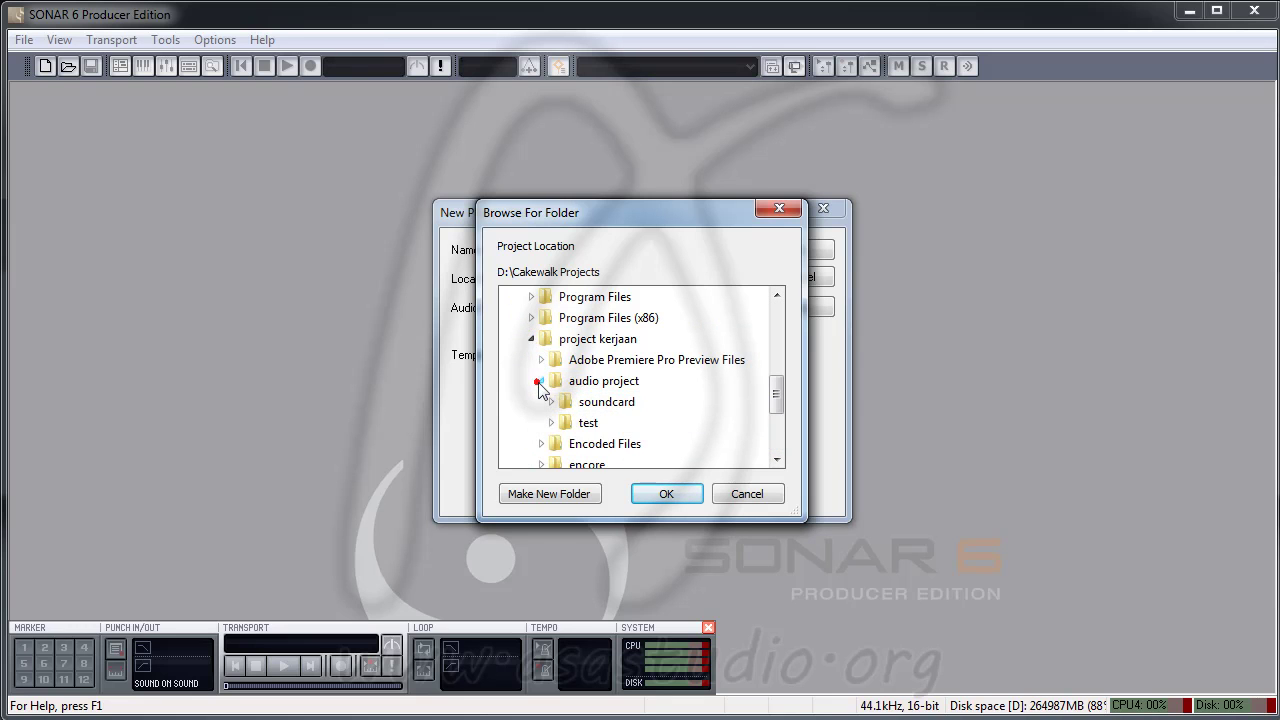
pyautogui.click(607, 401)
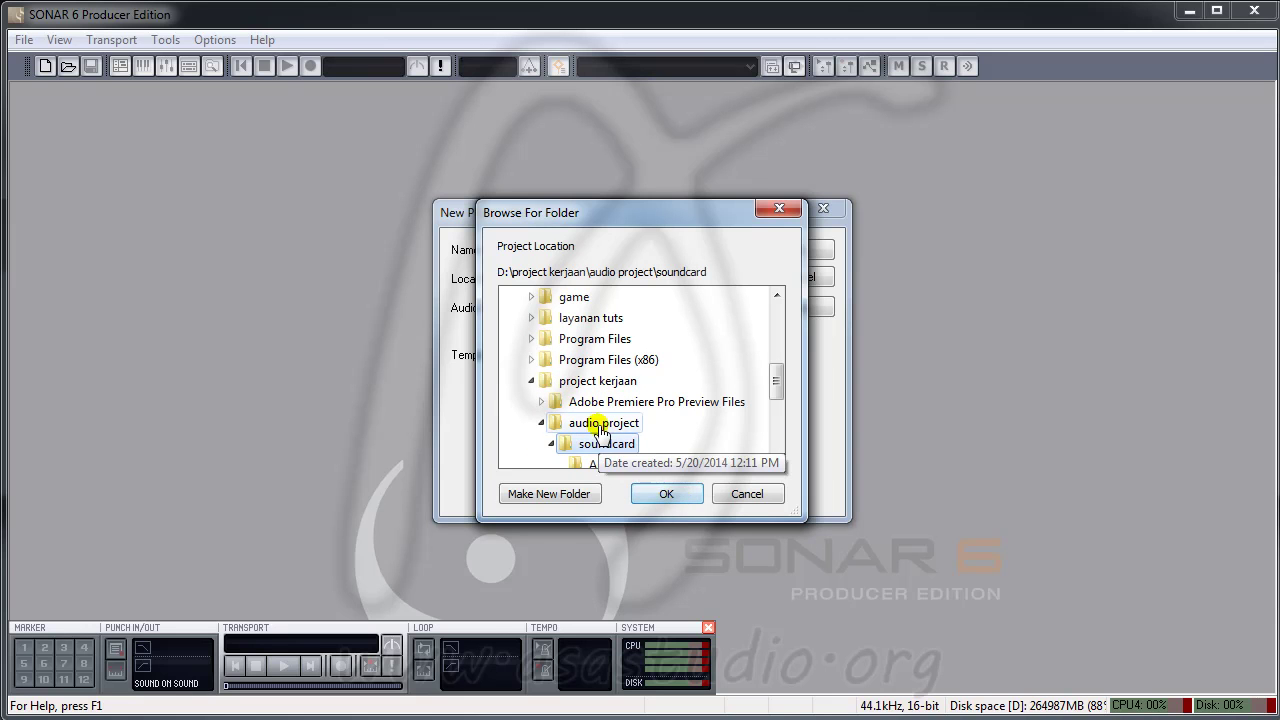
pyautogui.click(600, 423)
pyautogui.click(667, 494)
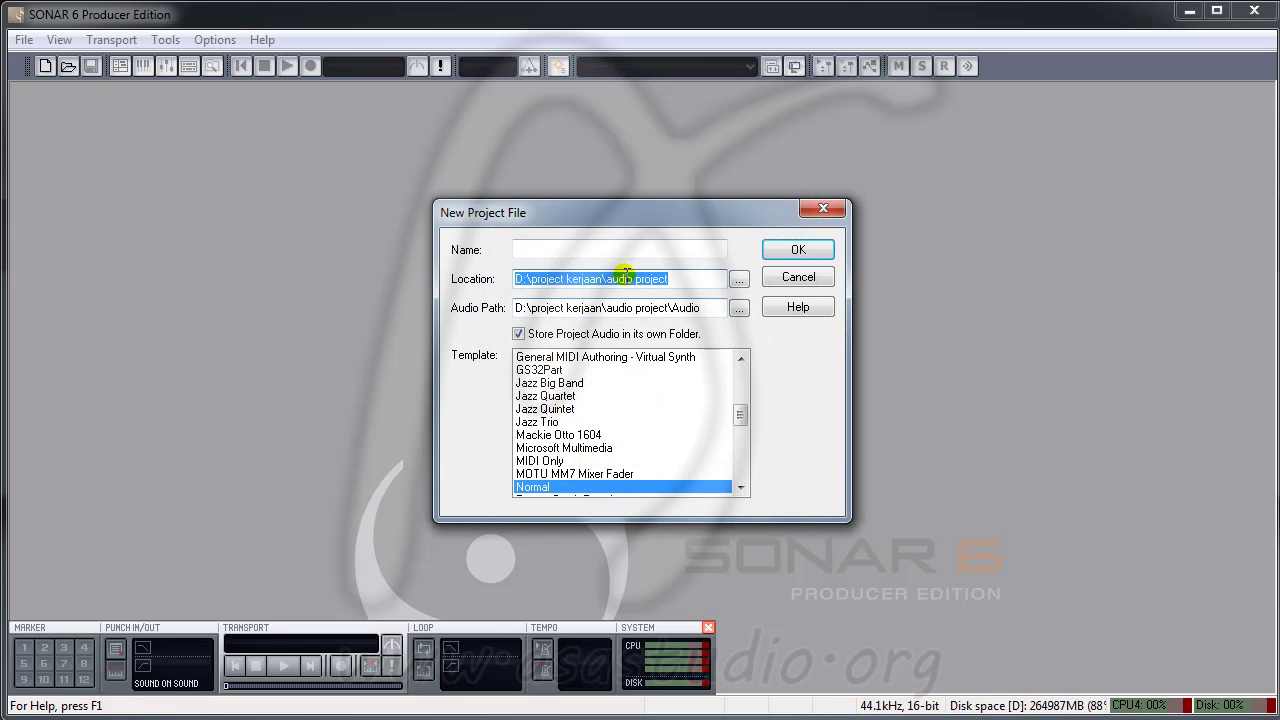
# Enter soundcard as the project name and try to create the project with the Normal template.
pyautogui.click(555, 249)
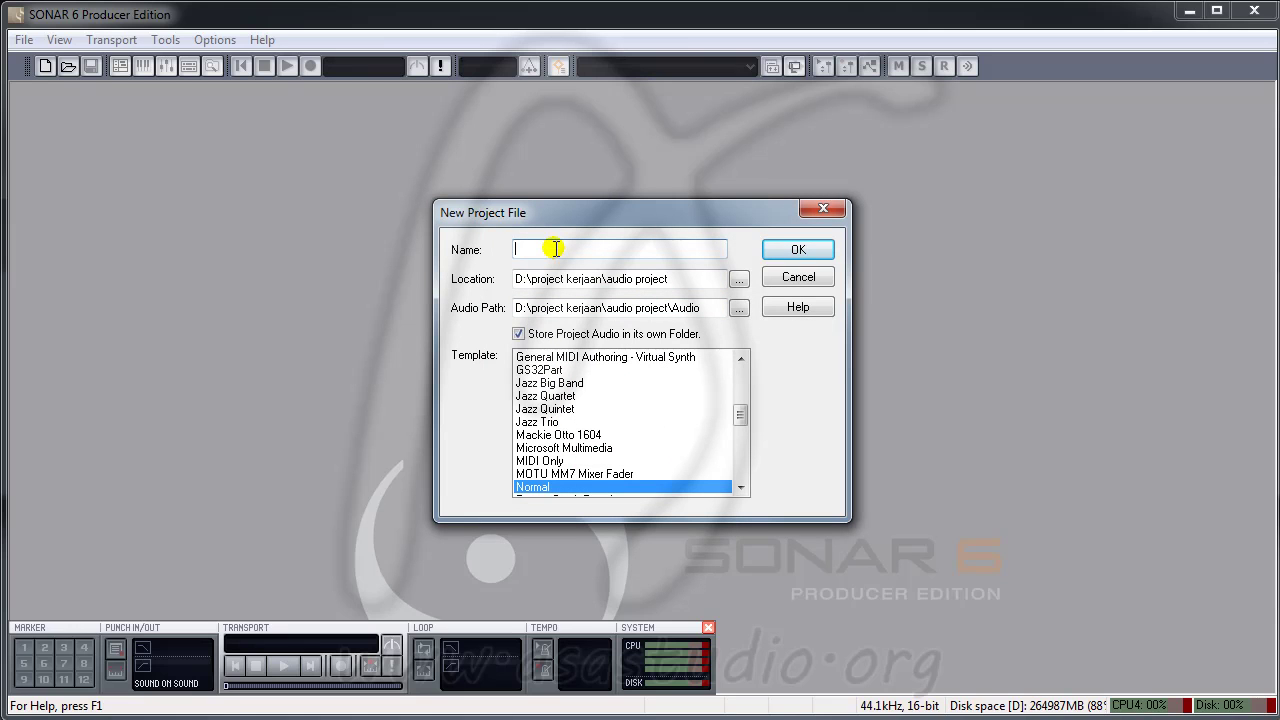
pyautogui.write('soundcard')
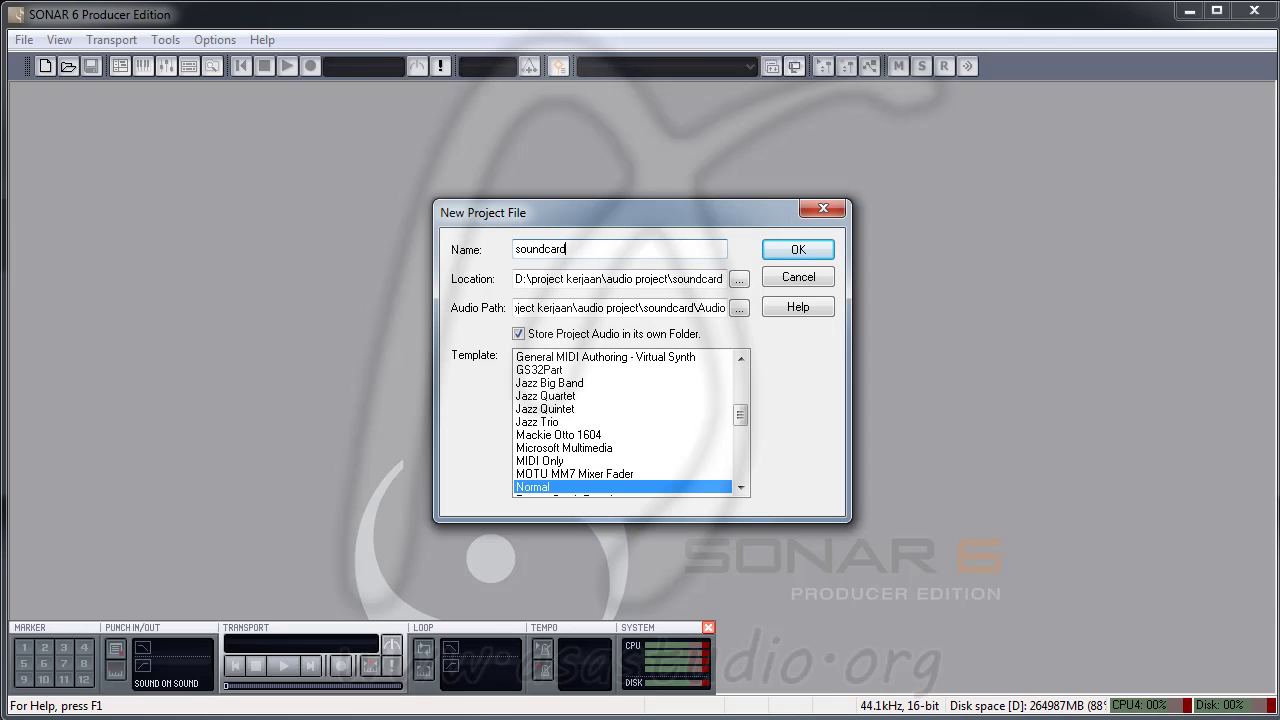
pyautogui.click(778, 248)
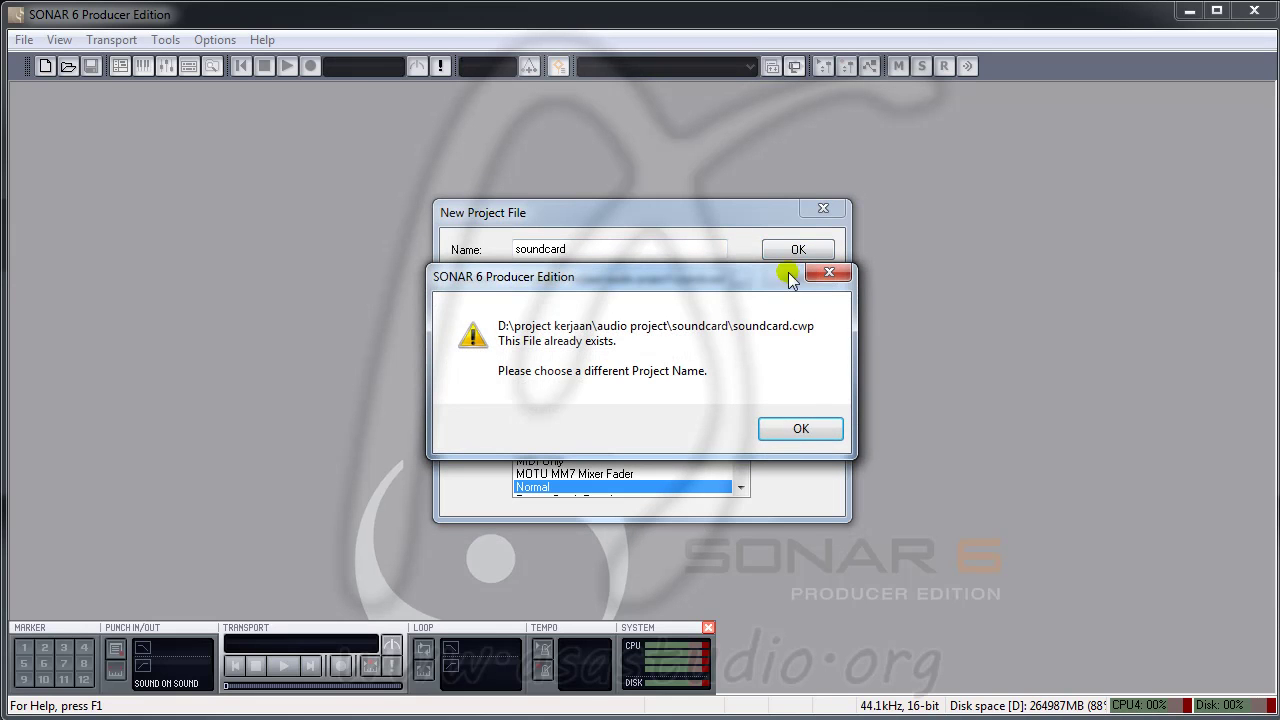
pyautogui.click(800, 428)
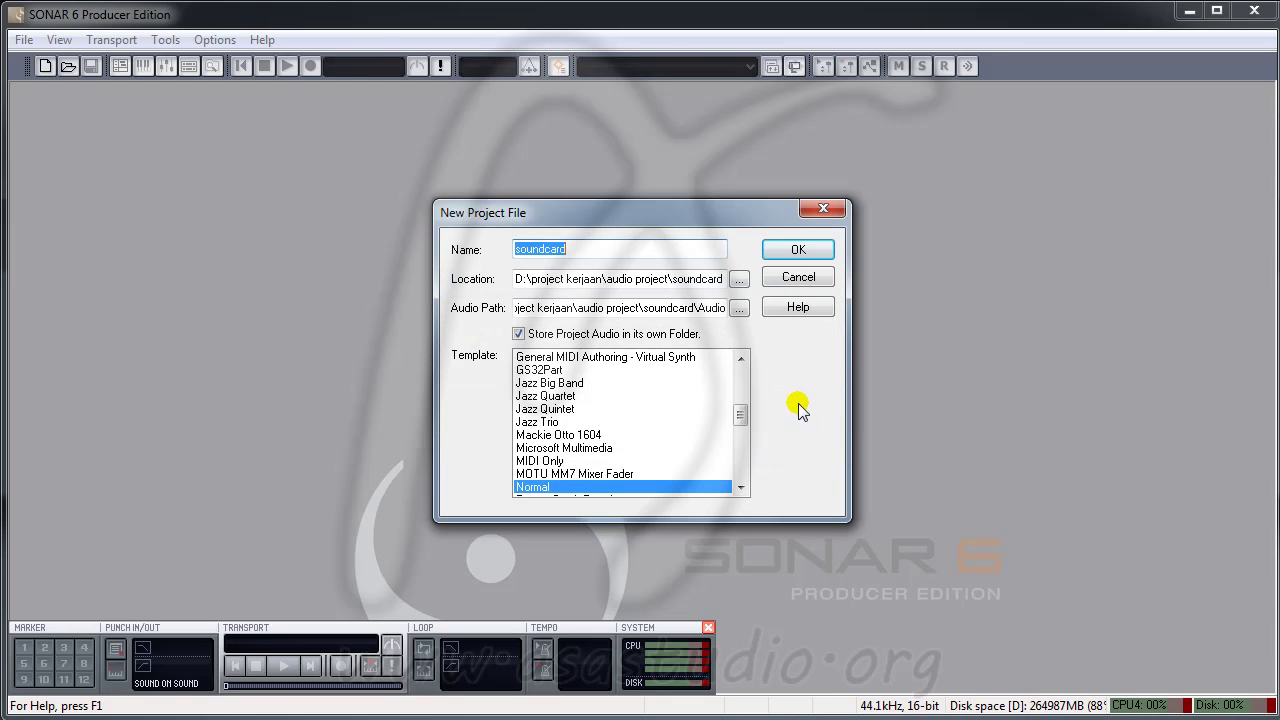
# Extend the name to soundcardTuts, create the project, and fit its Track window above the transport toolbar.
pyautogui.click(603, 245)
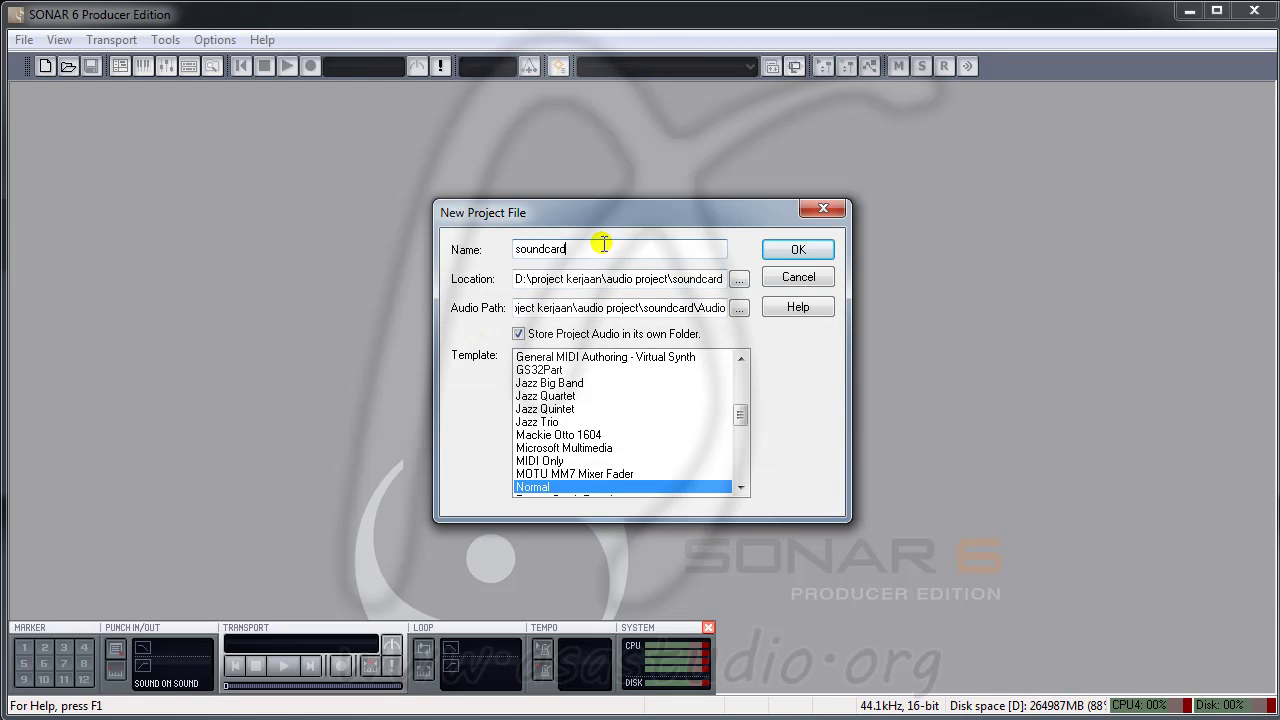
pyautogui.write('Tuts')
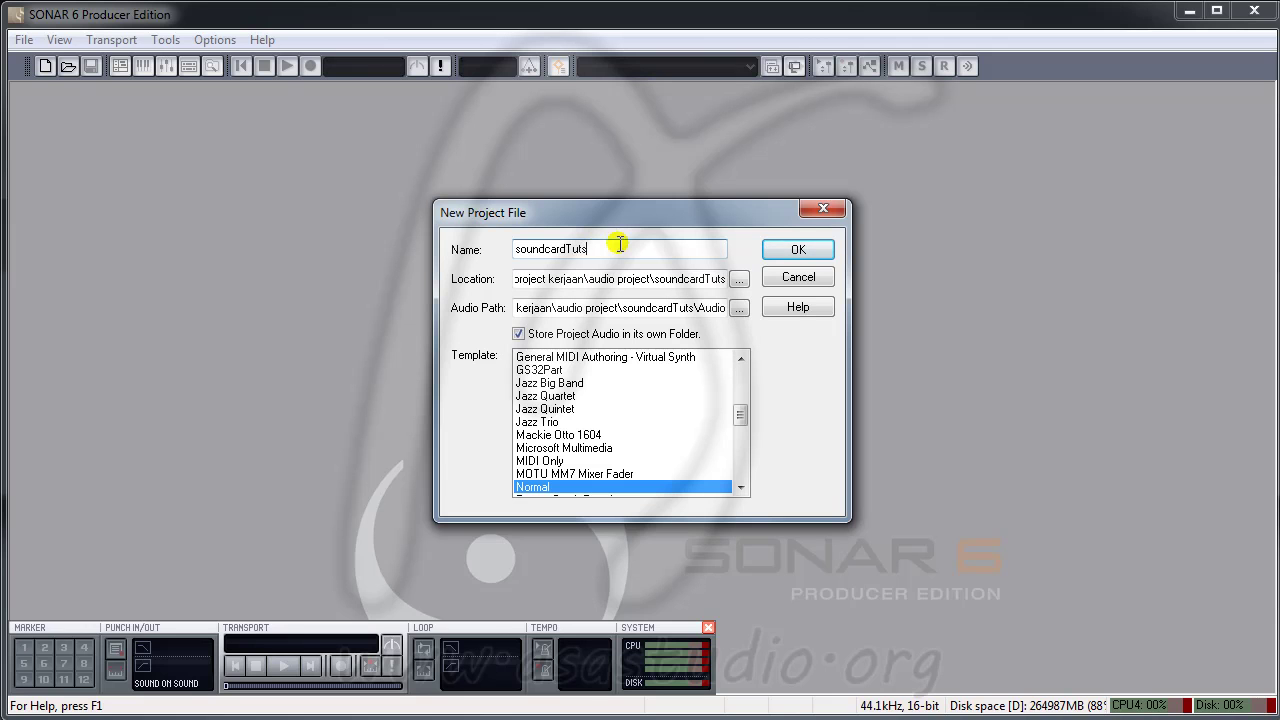
pyautogui.click(797, 251)
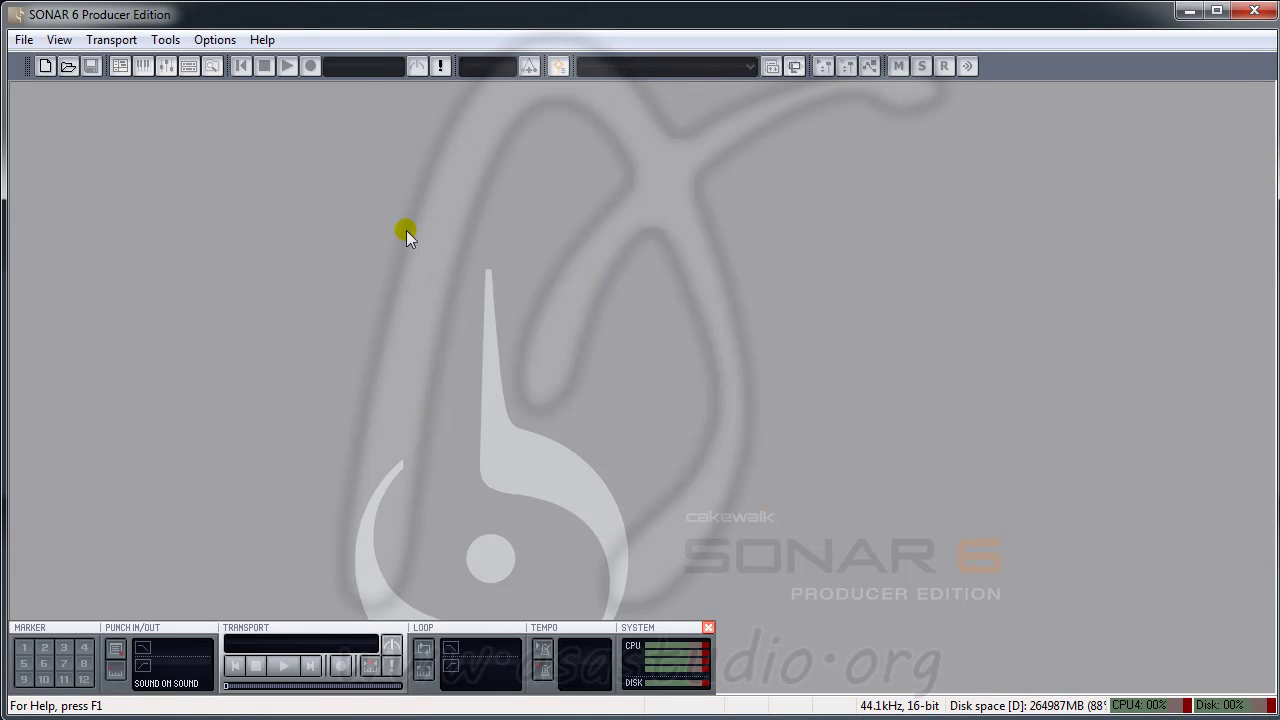
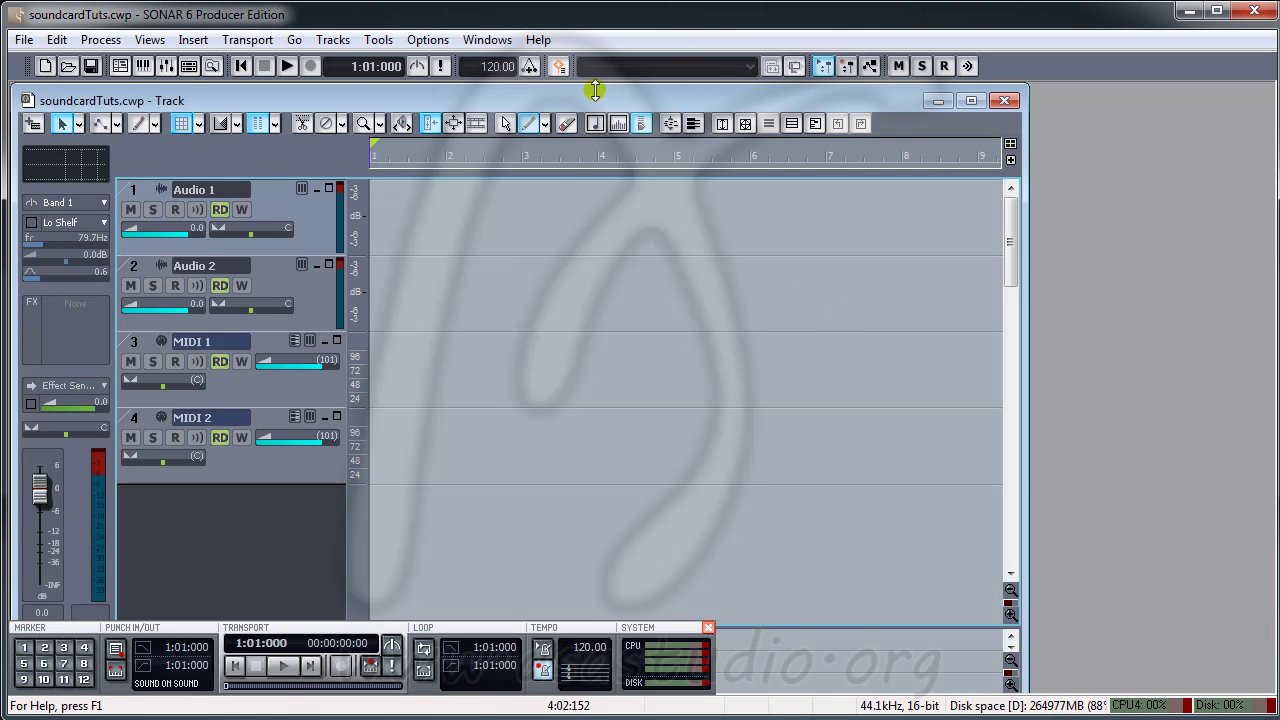
pyautogui.moveTo(595, 90); pyautogui.dragTo(520, 96)
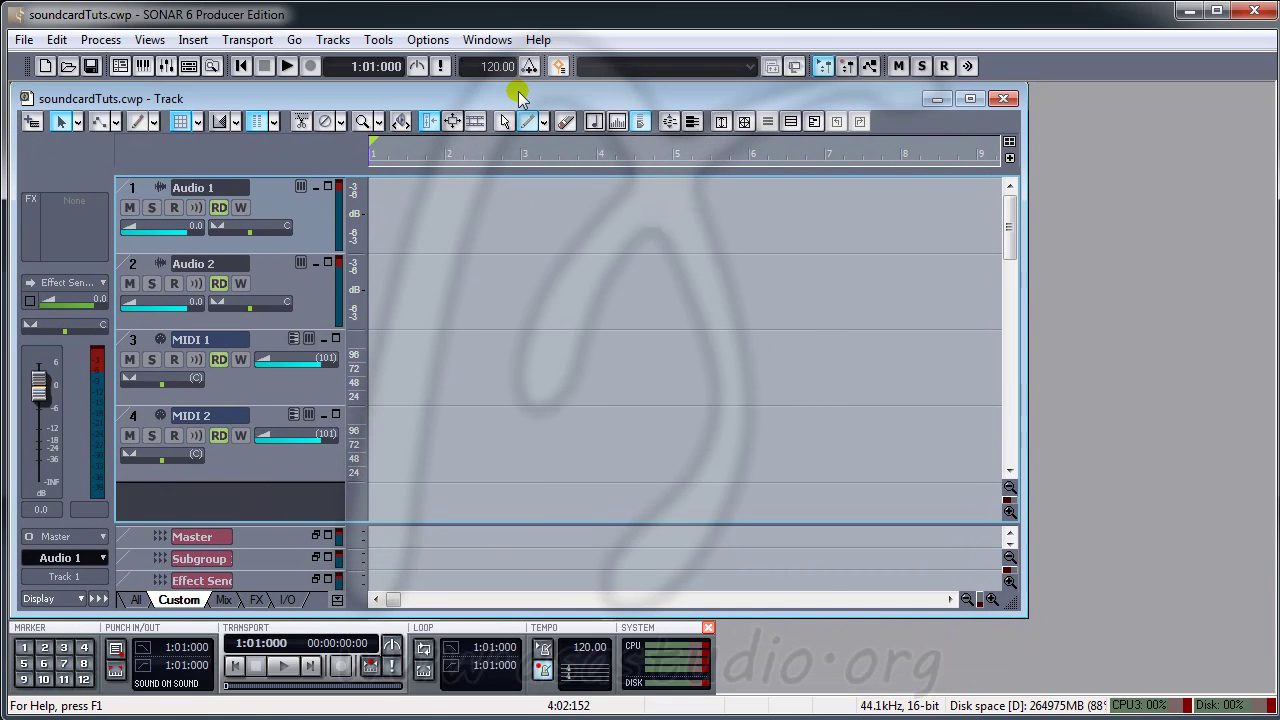
# Review the available MIDI input and output devices, leaving the selection as it is.
pyautogui.click(428, 42)
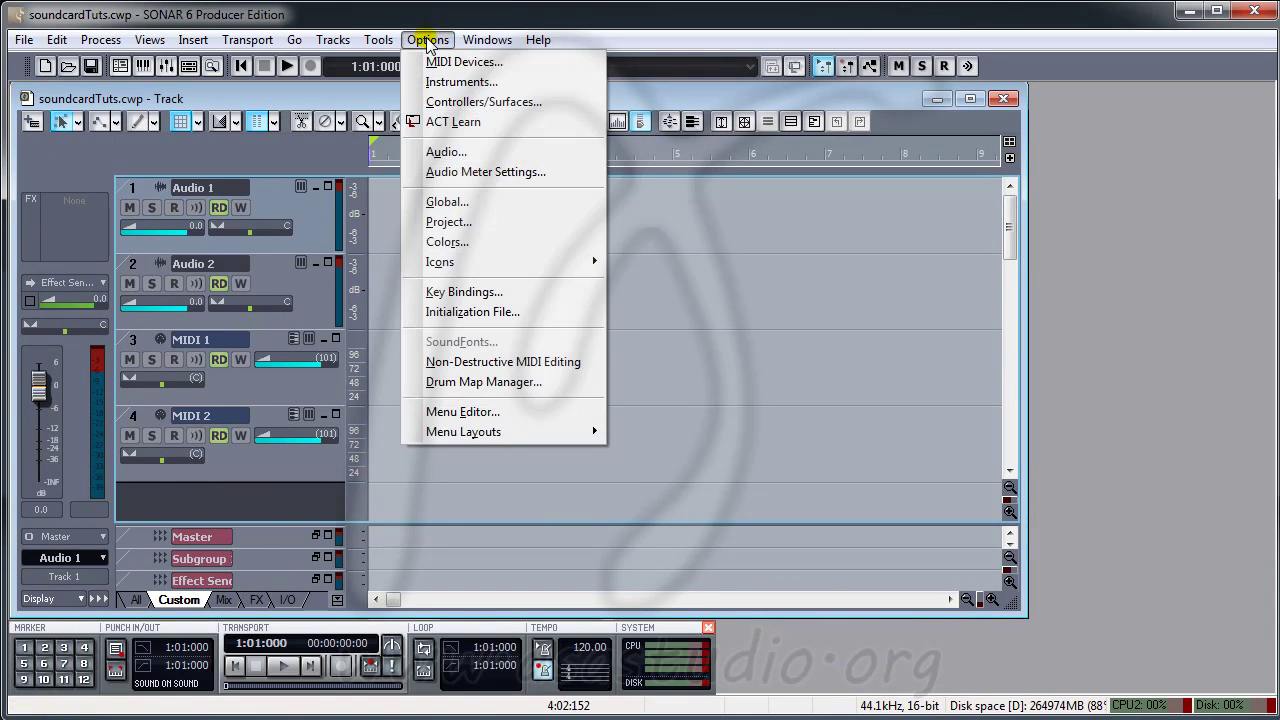
pyautogui.click(440, 62)
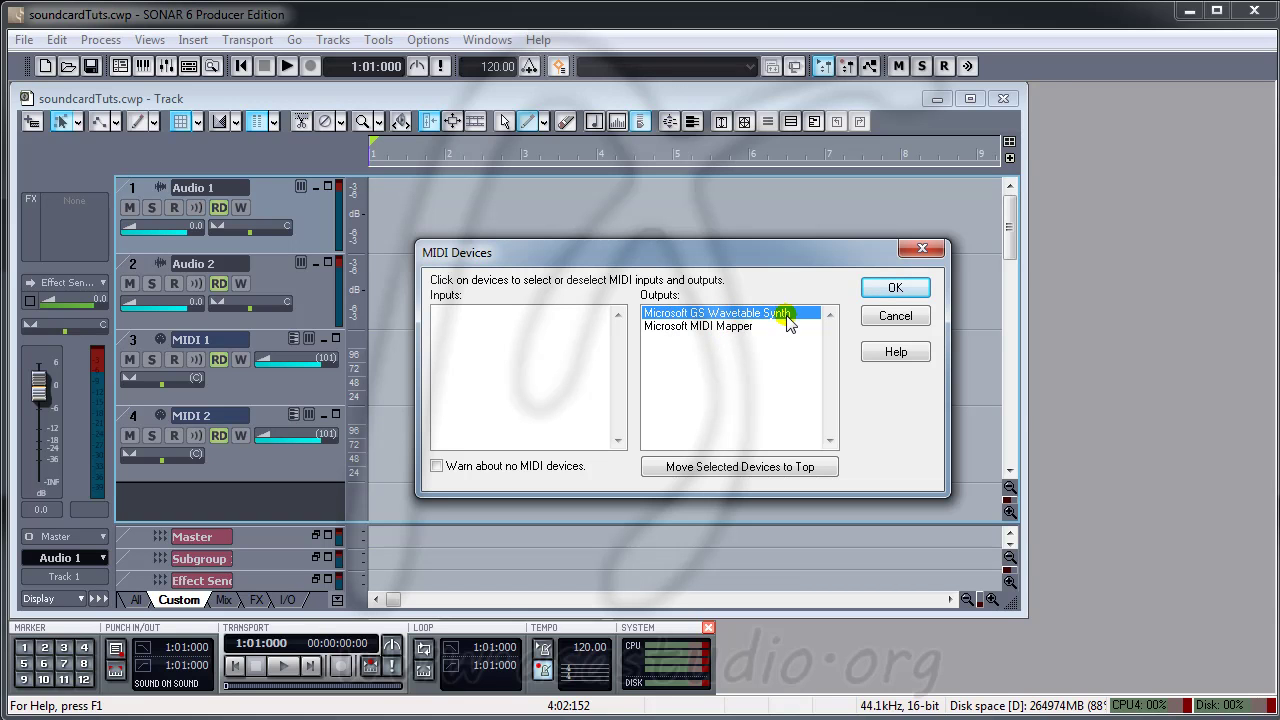
pyautogui.click(895, 317)
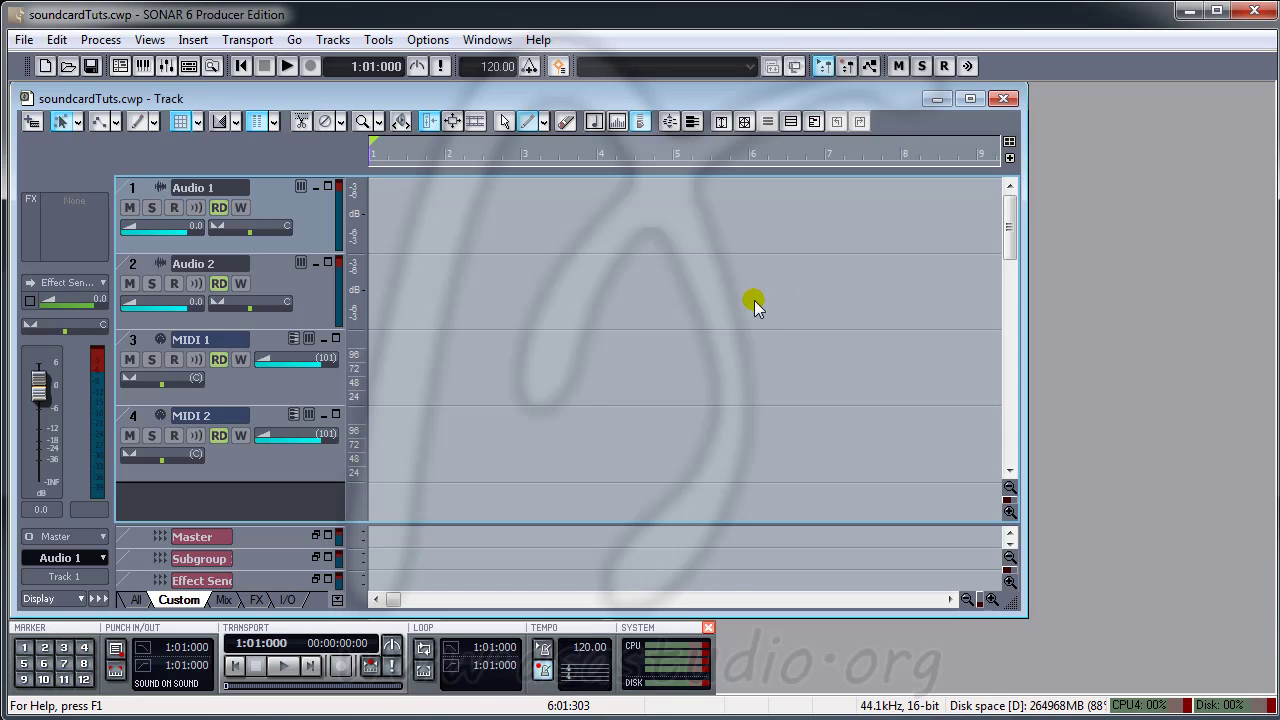
# Disable the High Definition Audio microphone input and speakers output drivers, keeping Line 1/2 (M-Audio MobilePre) enabled.
pyautogui.click(439, 47)
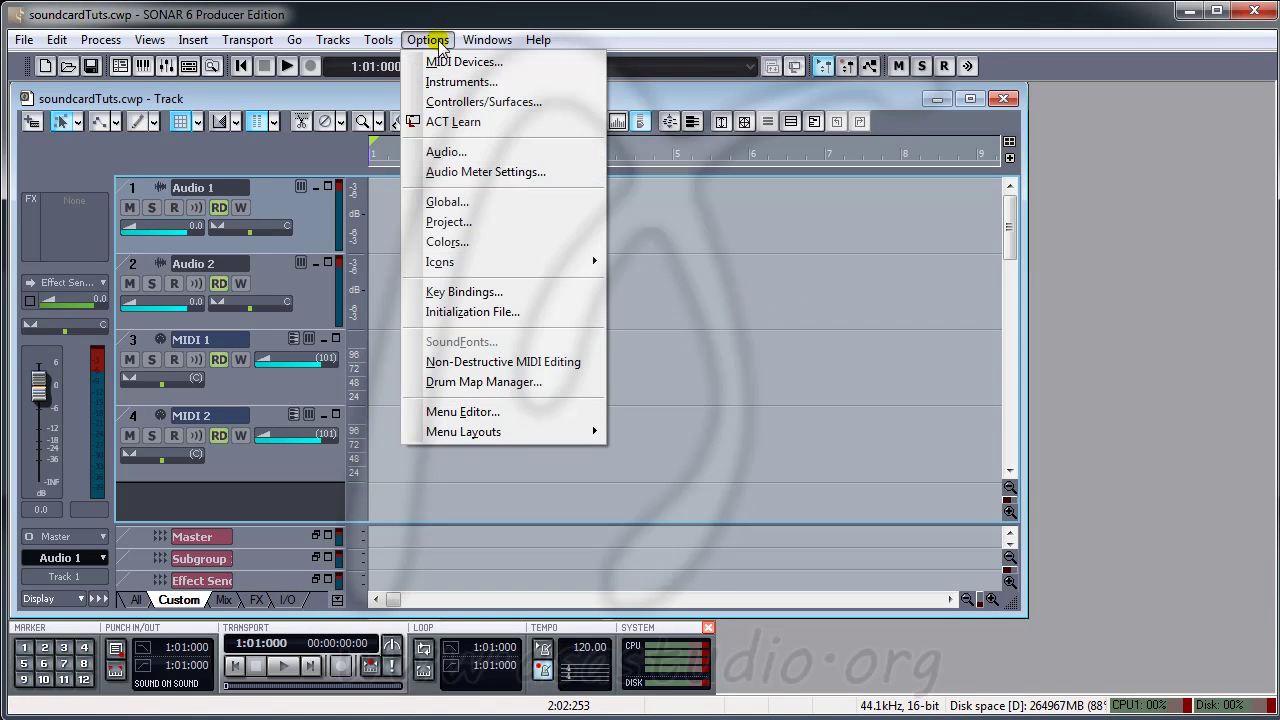
pyautogui.click(441, 152)
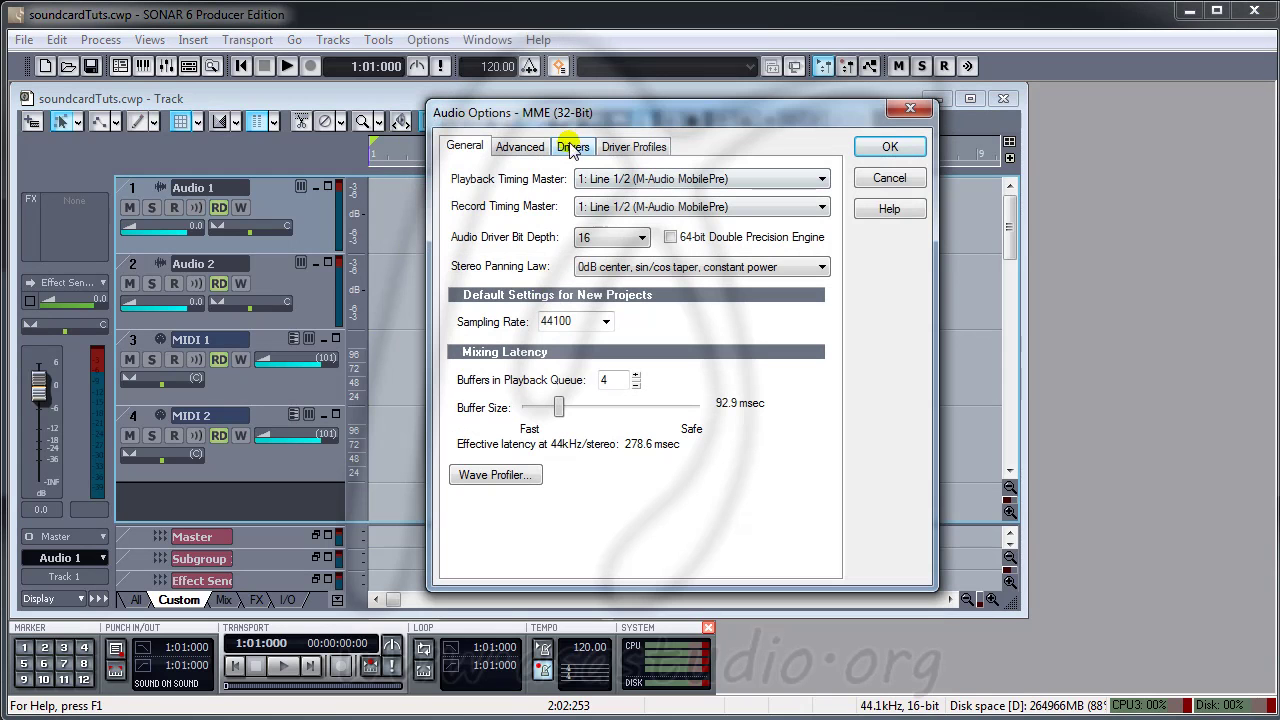
pyautogui.click(575, 148)
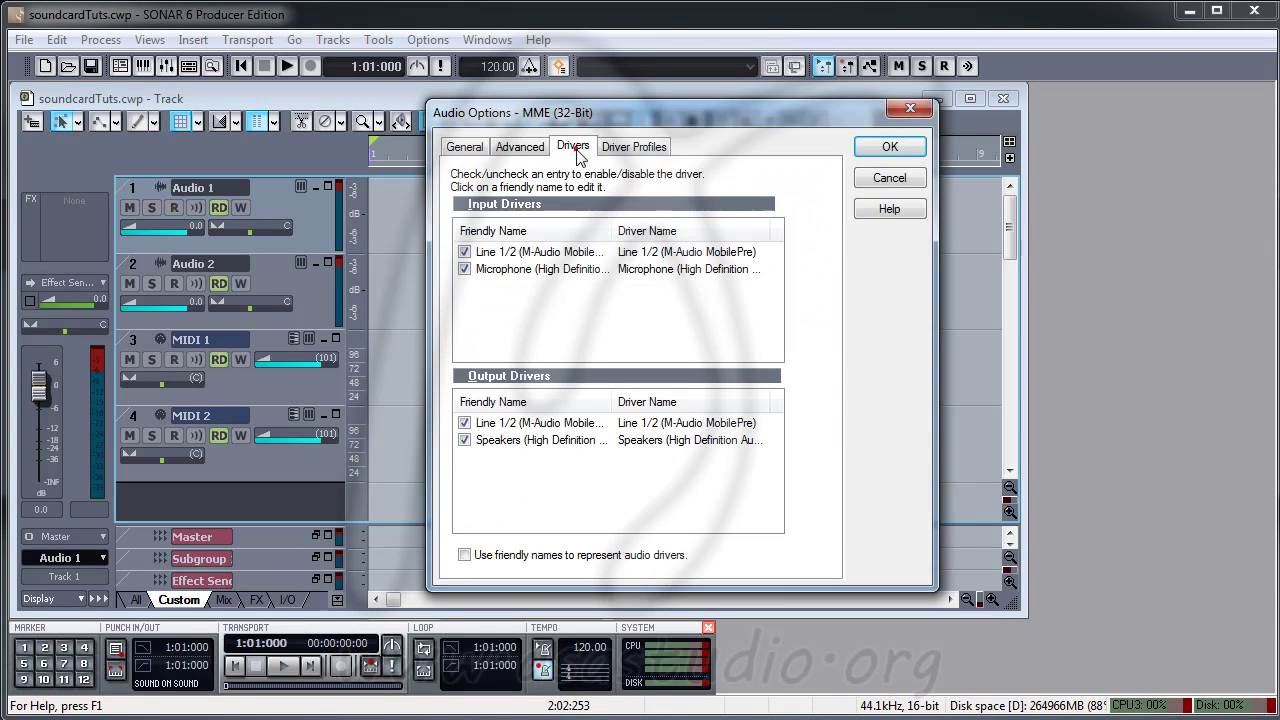
pyautogui.click(464, 270)
pyautogui.click(880, 146)
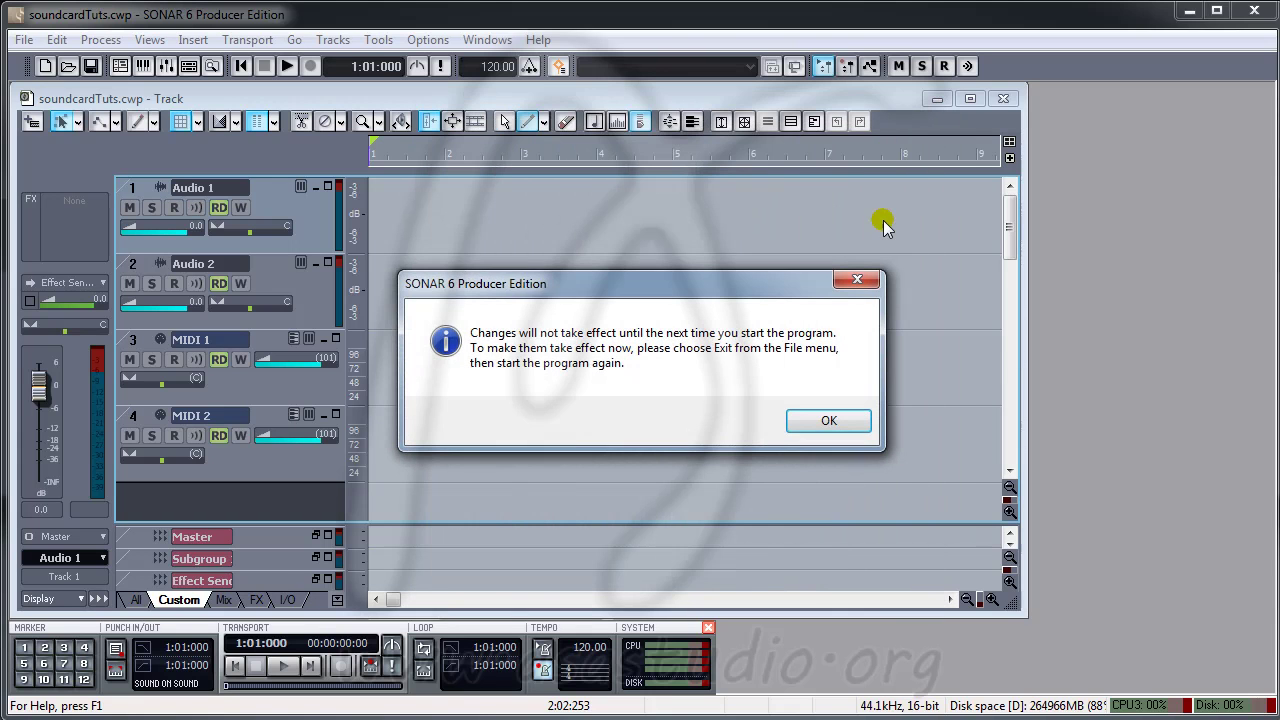
pyautogui.click(826, 420)
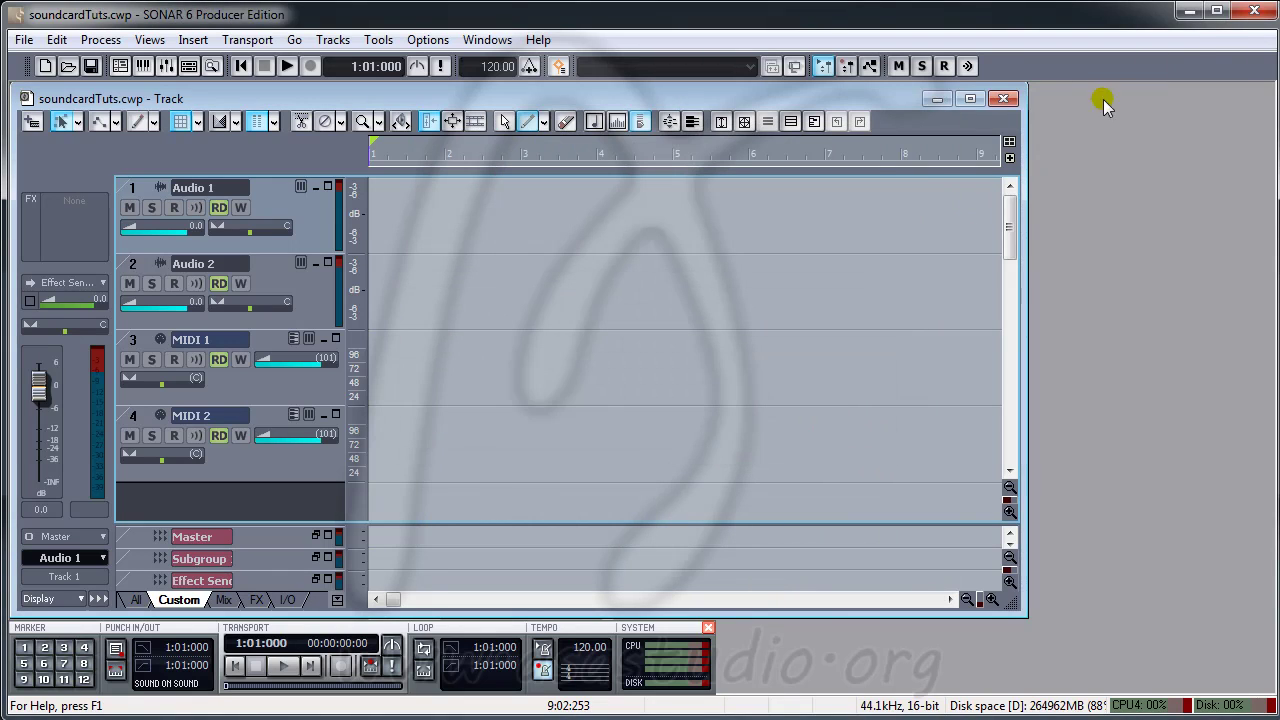
# Save the soundcardTuts project and exit SONAR so the driver changes can take effect.
pyautogui.click(24, 40)
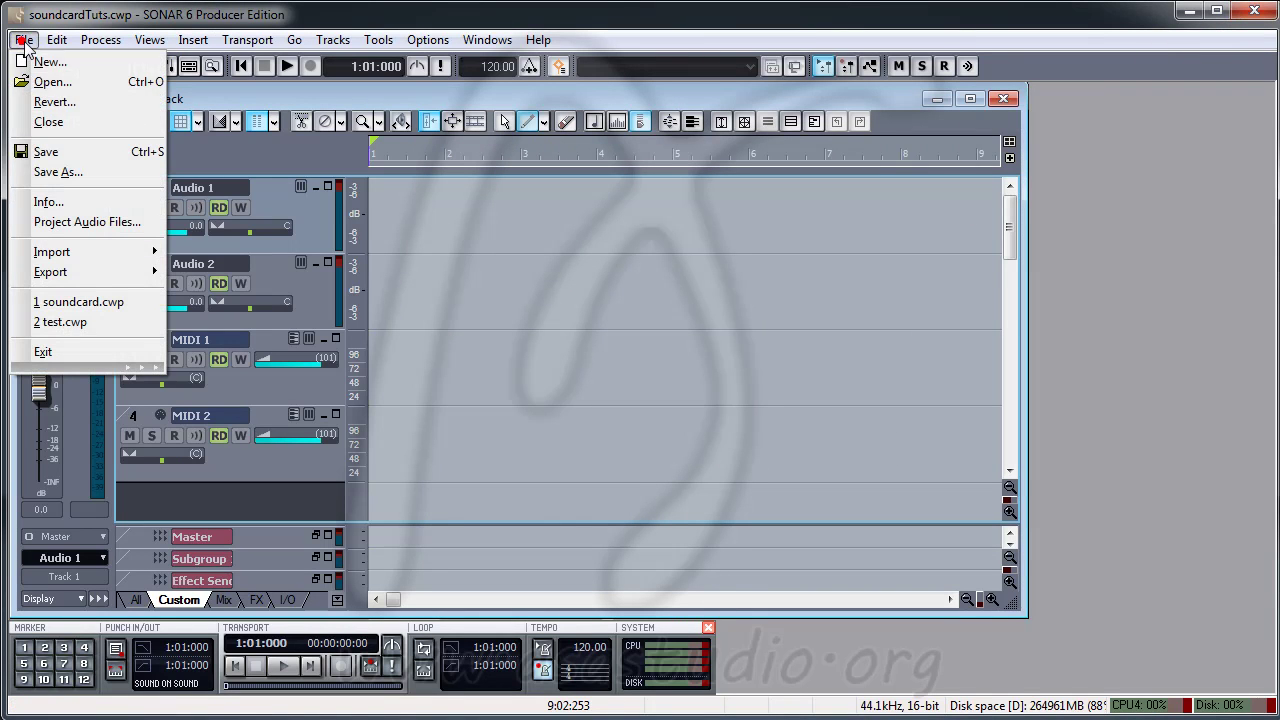
pyautogui.click(46, 155)
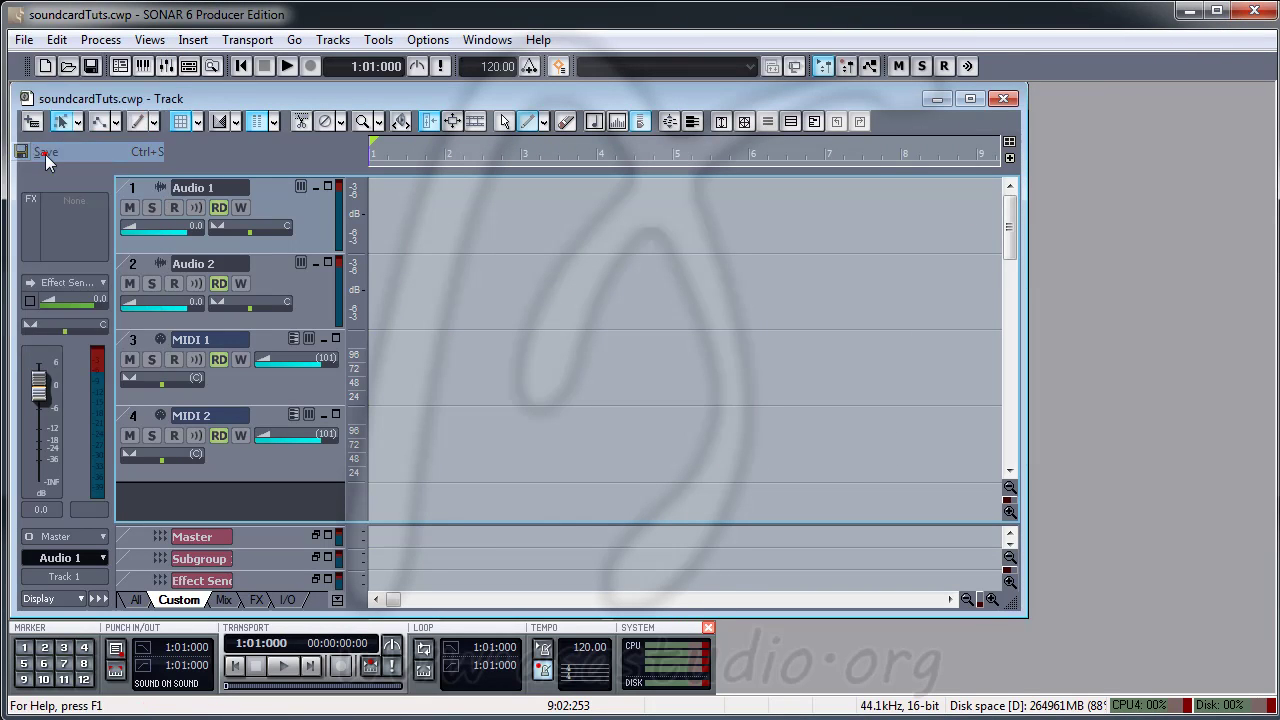
pyautogui.click(1254, 11)
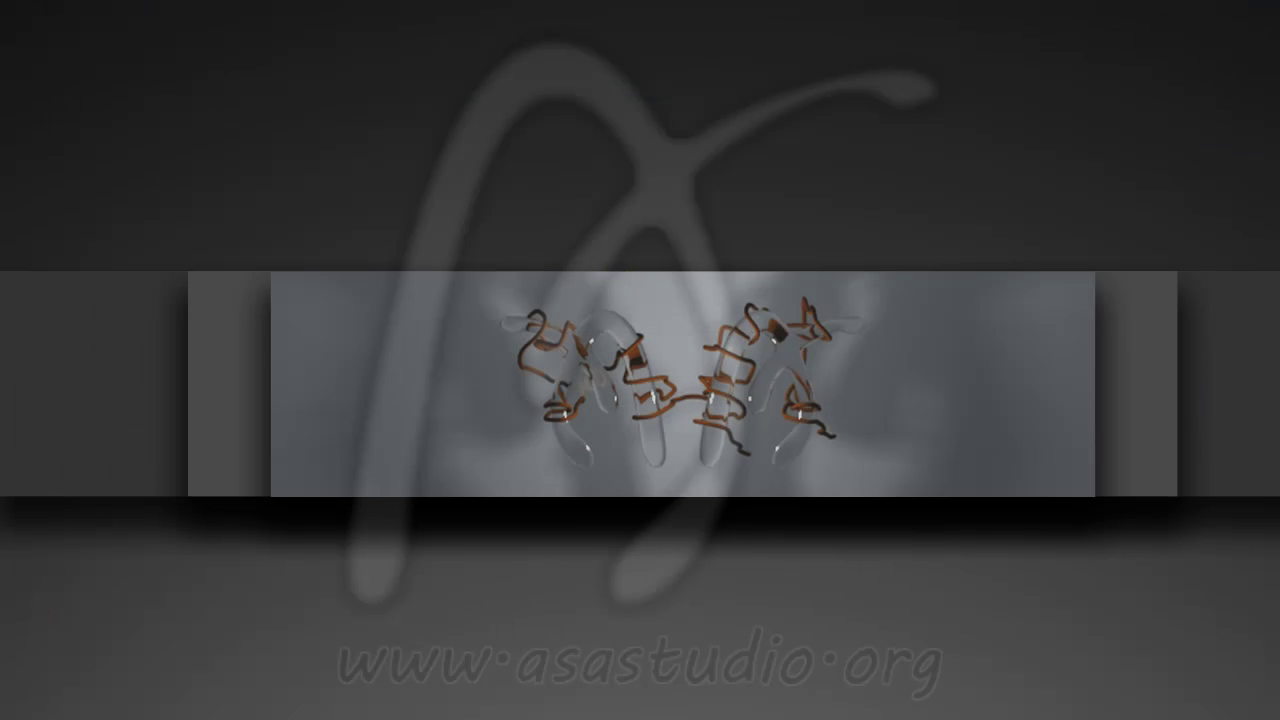
# Relaunch SONAR 6 Producer Edition(x64) from the Cakewalk programs and reopen the recent project soundcardTuts.cwp.
pyautogui.click(20, 708)
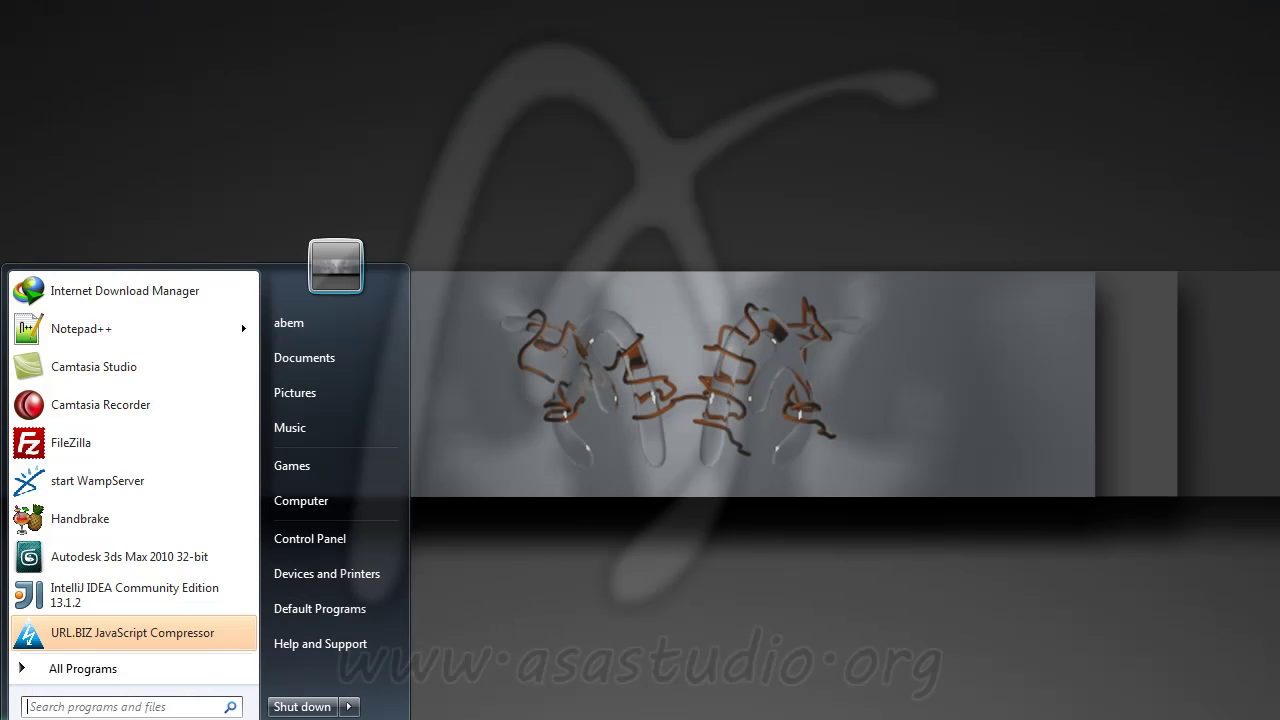
pyautogui.click(78, 668)
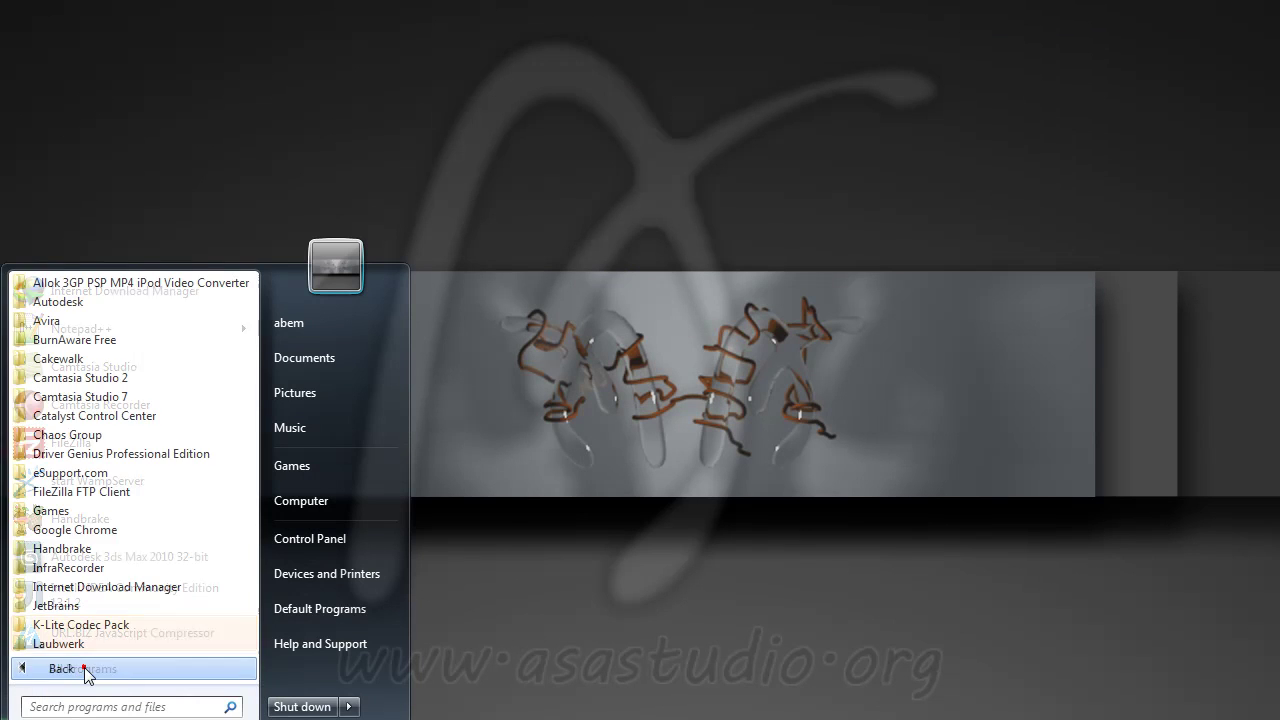
pyautogui.click(60, 359)
pyautogui.click(80, 476)
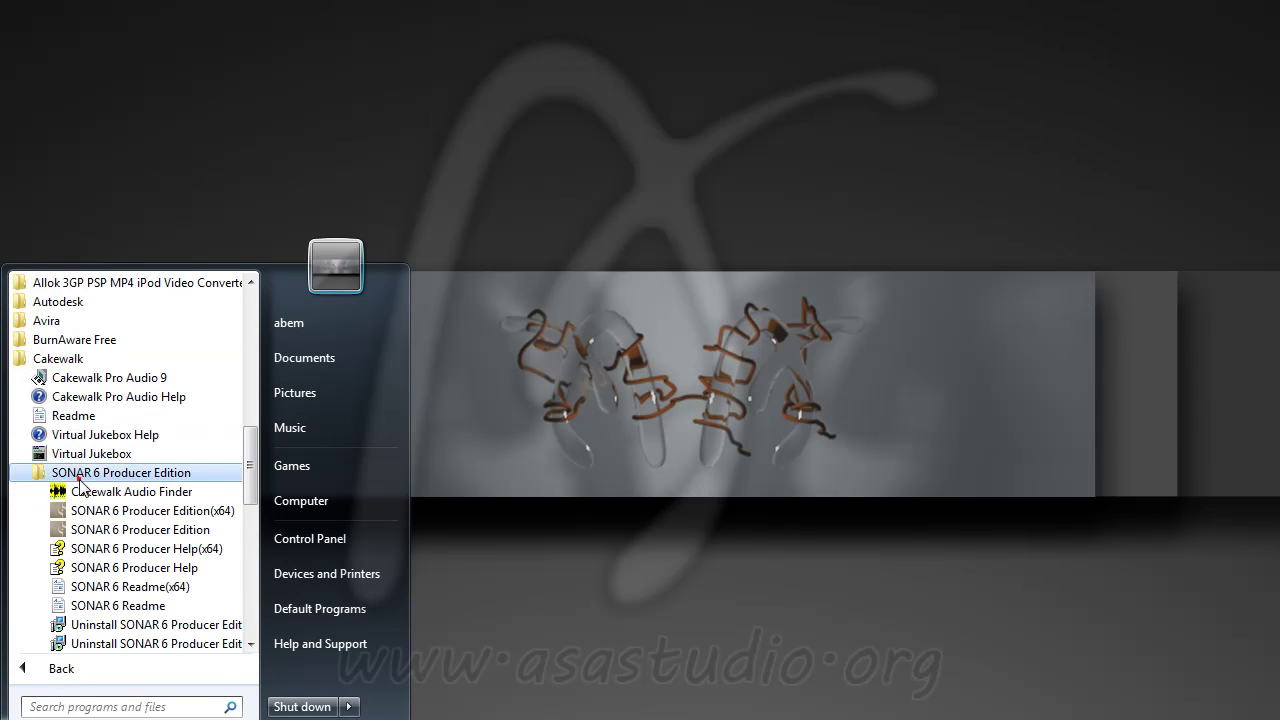
pyautogui.click(103, 512)
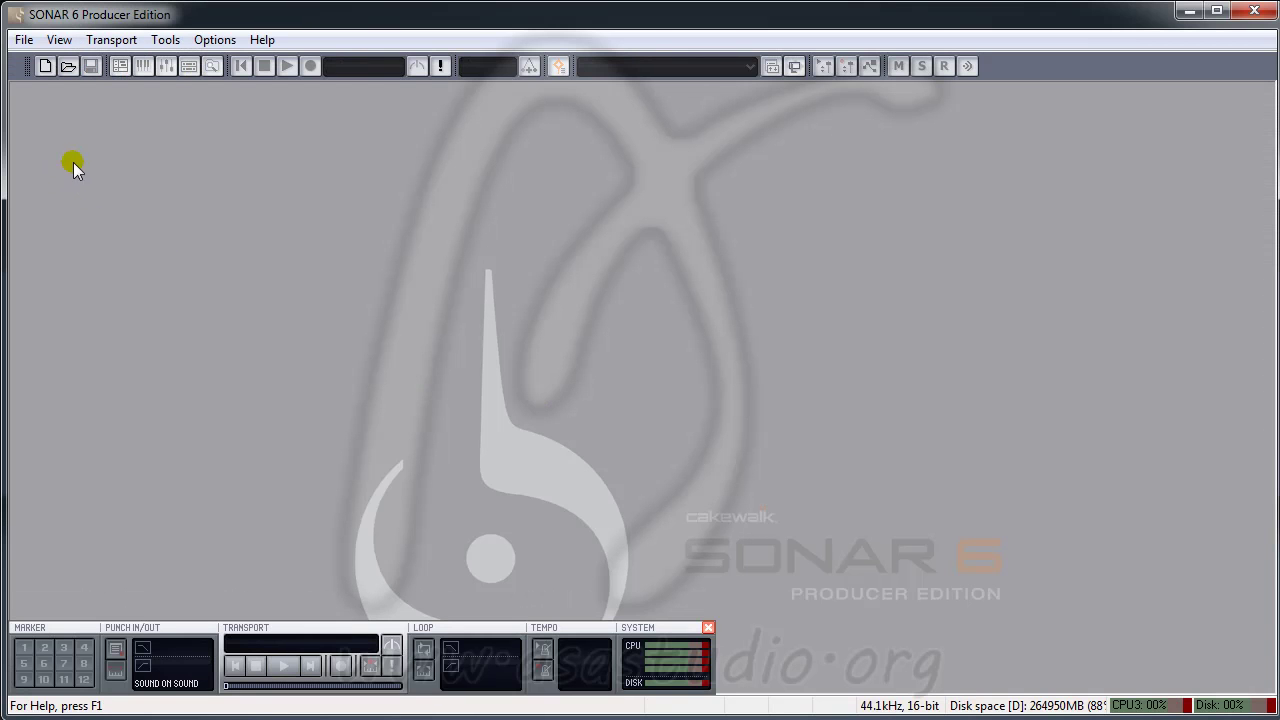
pyautogui.click(24, 40)
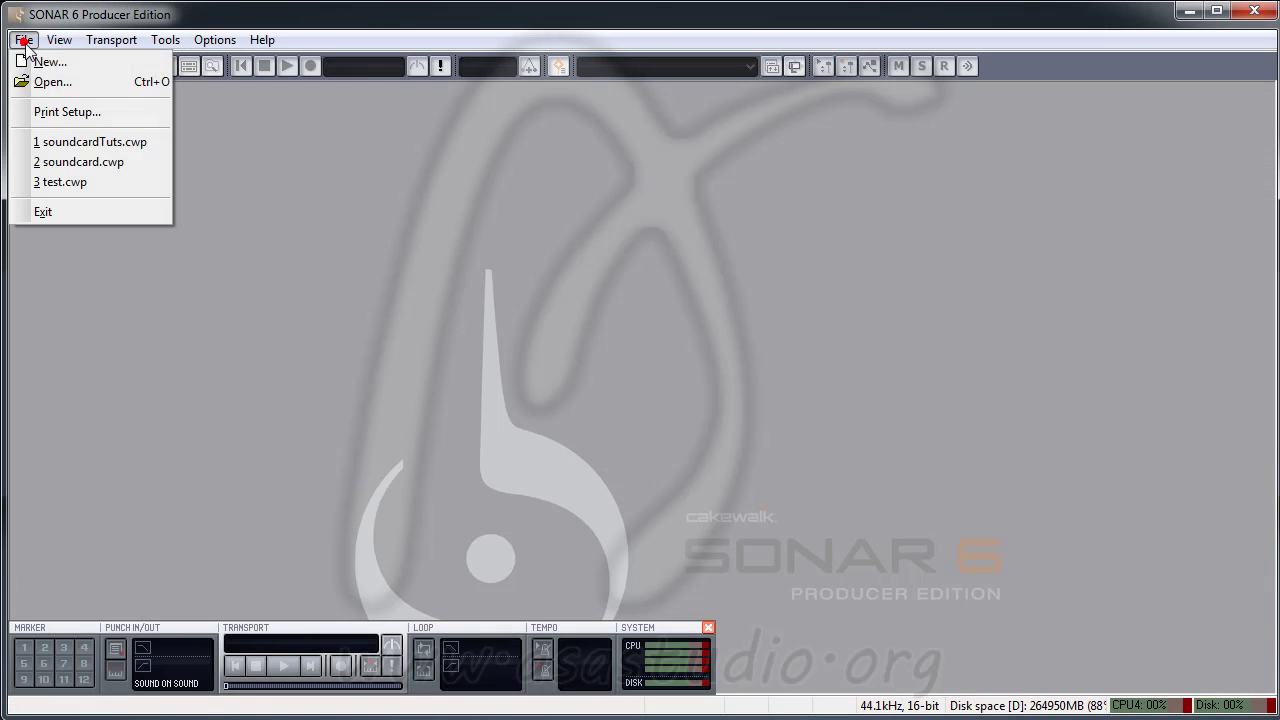
pyautogui.click(47, 143)
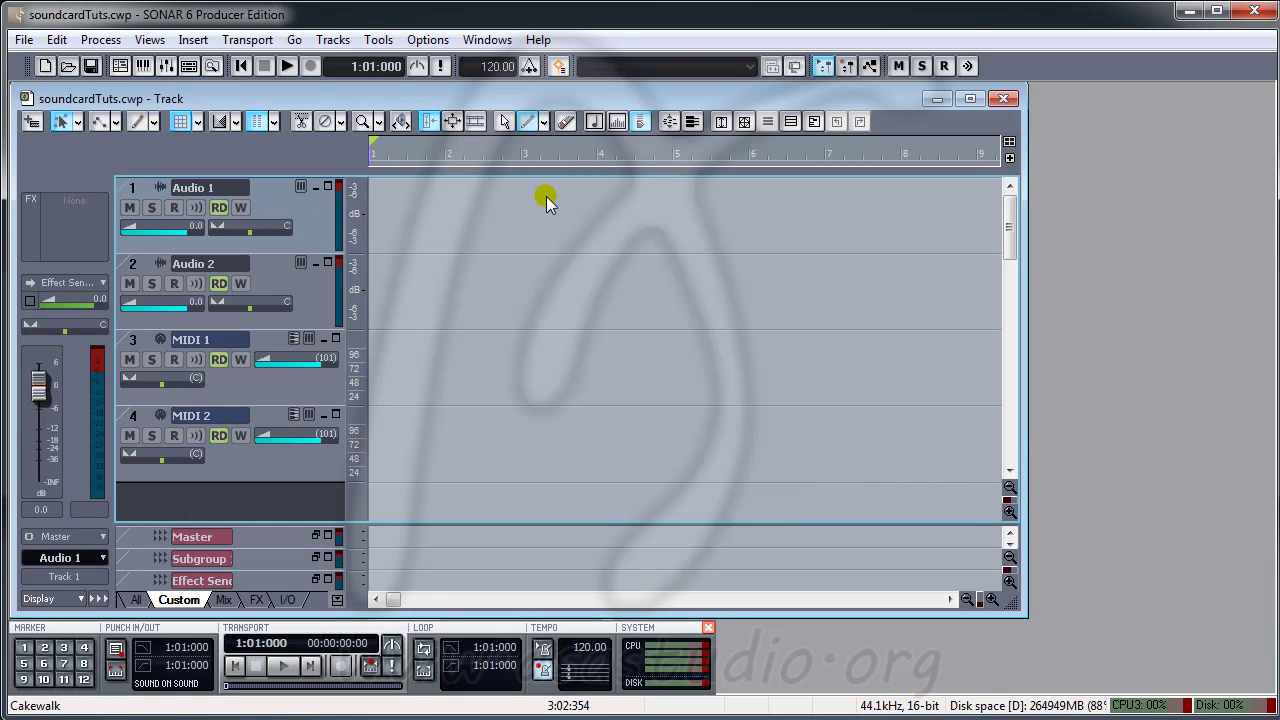
# Recheck the MIDI device outputs after the restart and close the dialog without changes.
pyautogui.click(425, 41)
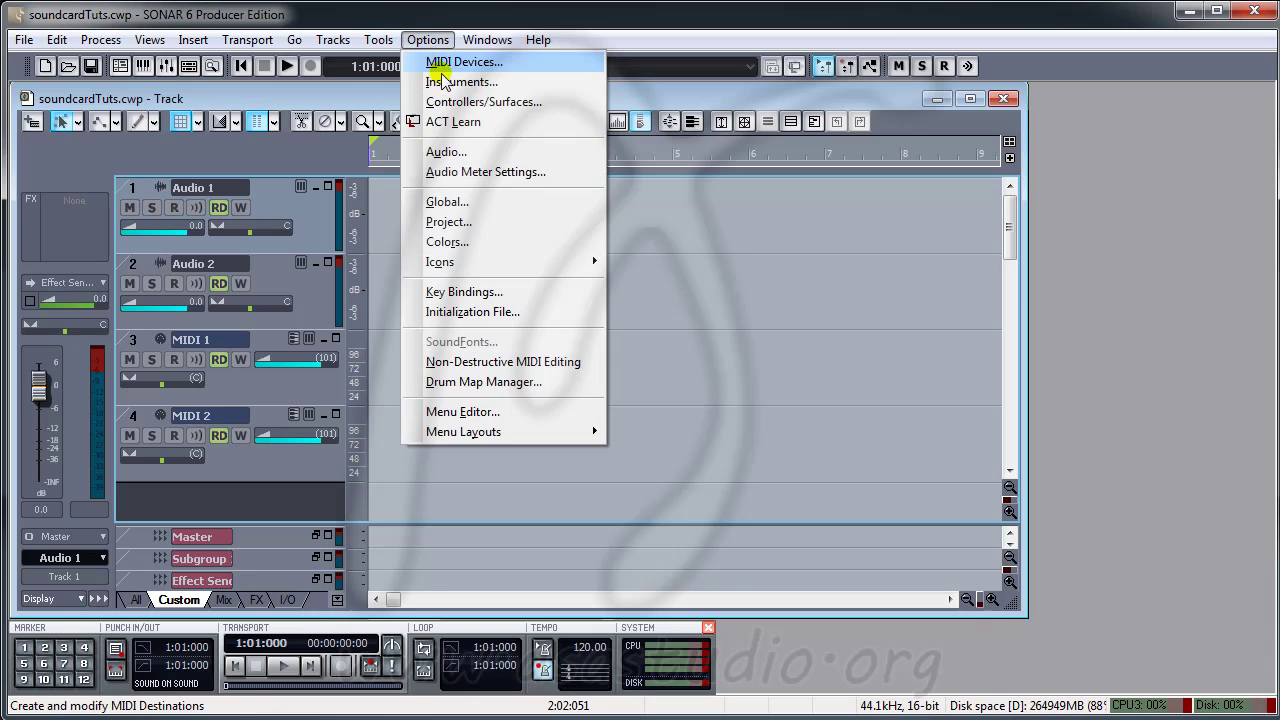
pyautogui.click(445, 62)
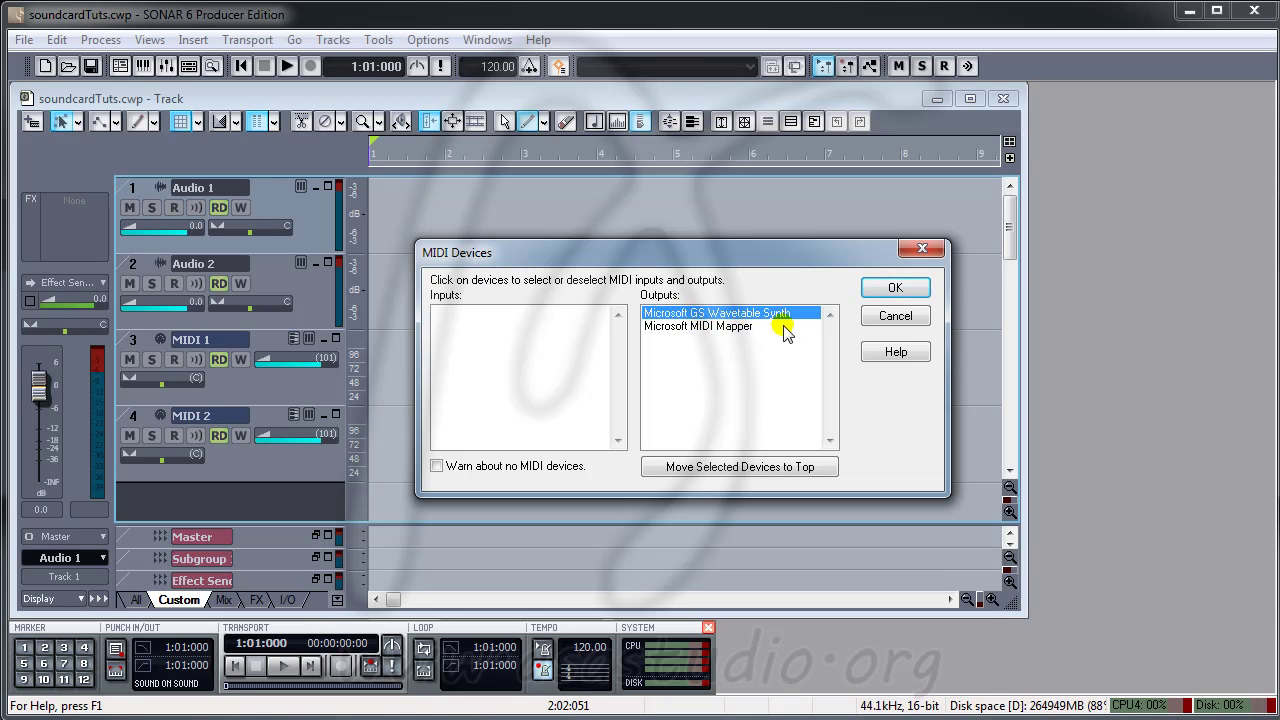
pyautogui.click(895, 316)
# Inspect the enabled audio drivers, the driver profiles, and the advanced and general audio options.
pyautogui.click(430, 40)
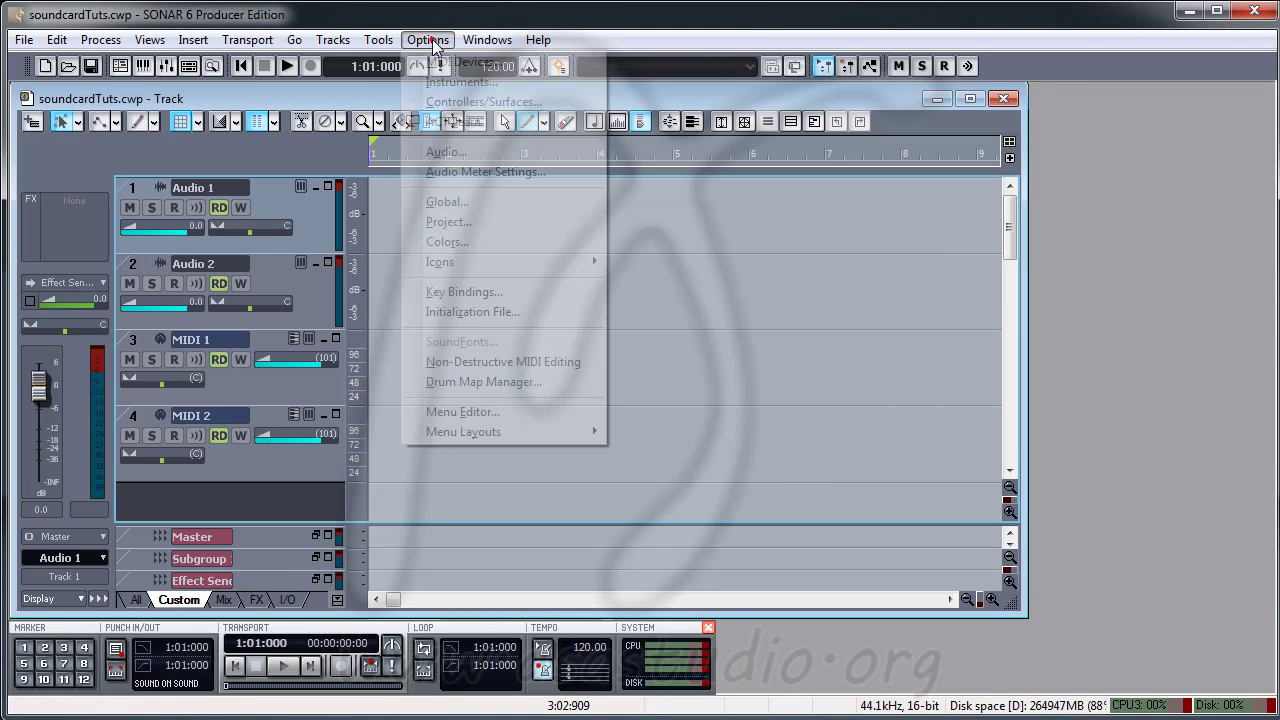
pyautogui.click(447, 151)
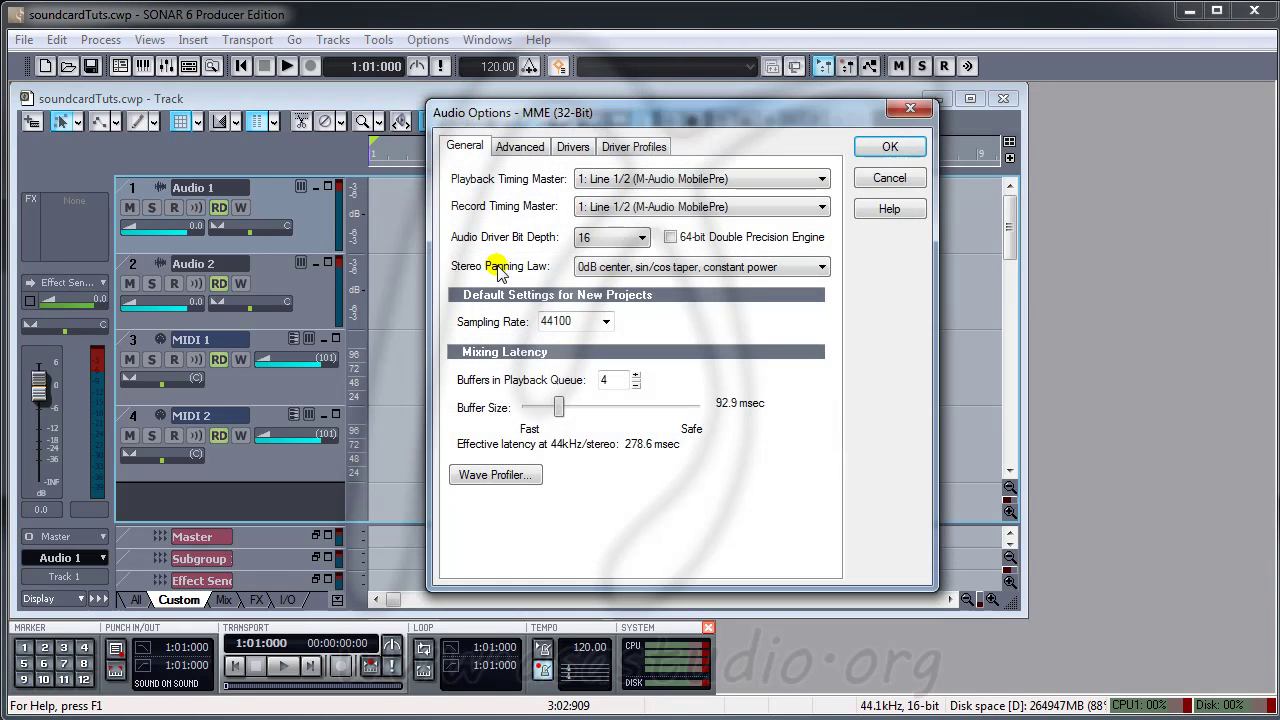
pyautogui.click(573, 147)
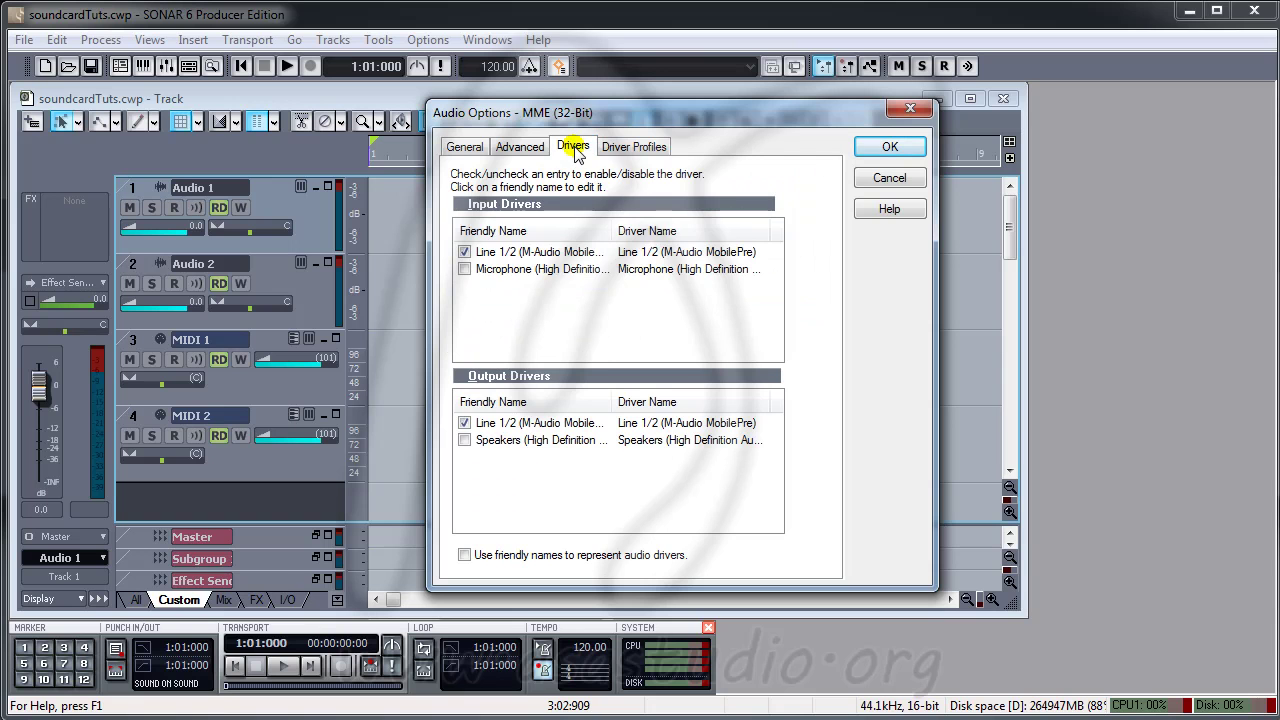
pyautogui.click(620, 146)
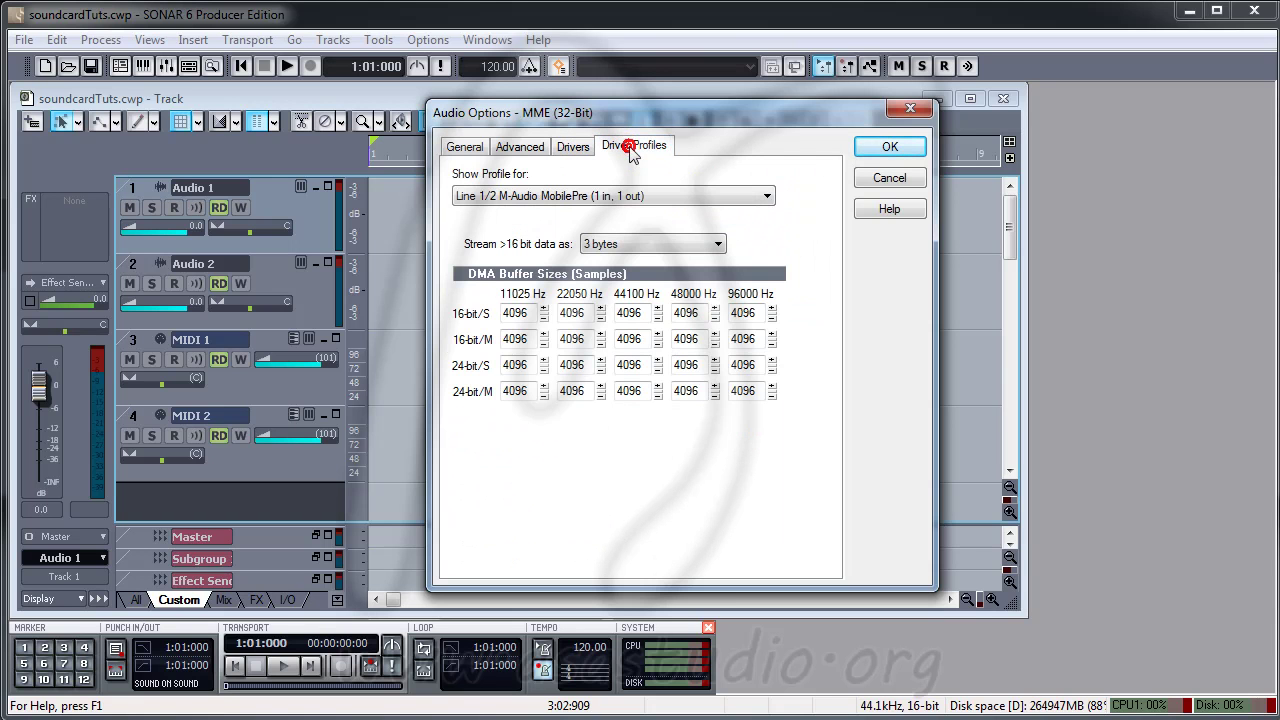
pyautogui.click(591, 147)
pyautogui.click(520, 147)
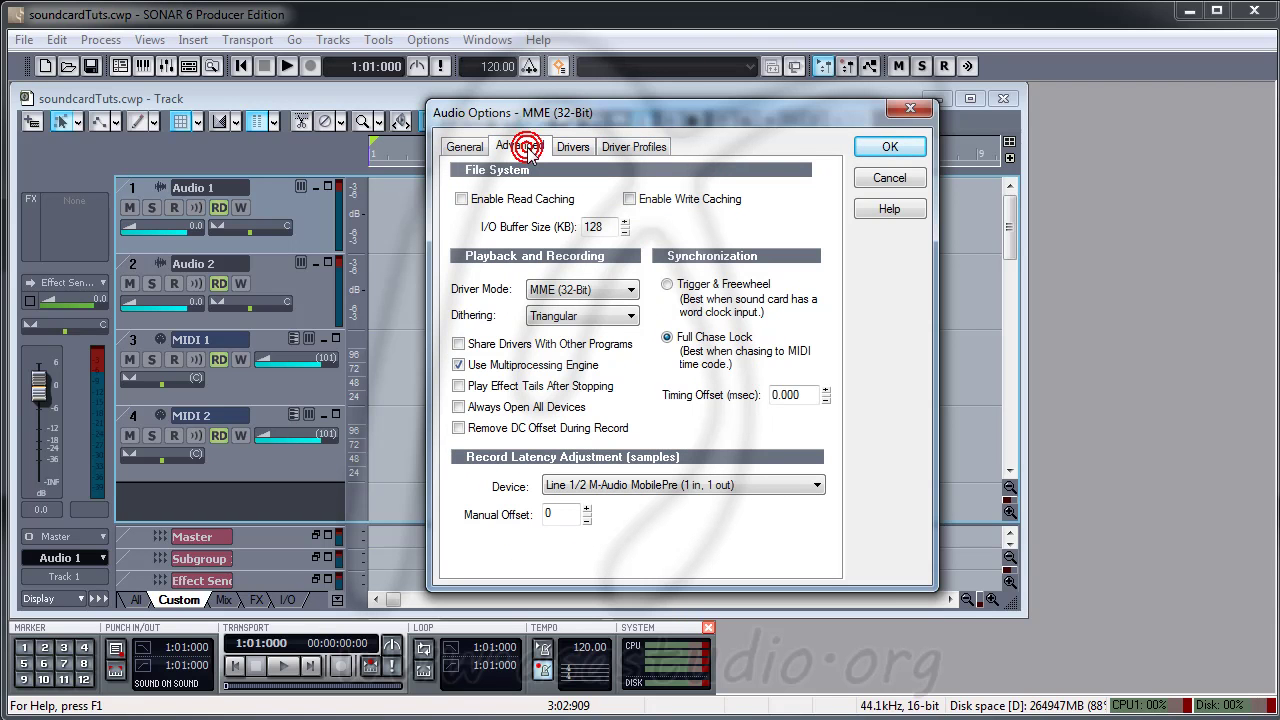
pyautogui.click(467, 150)
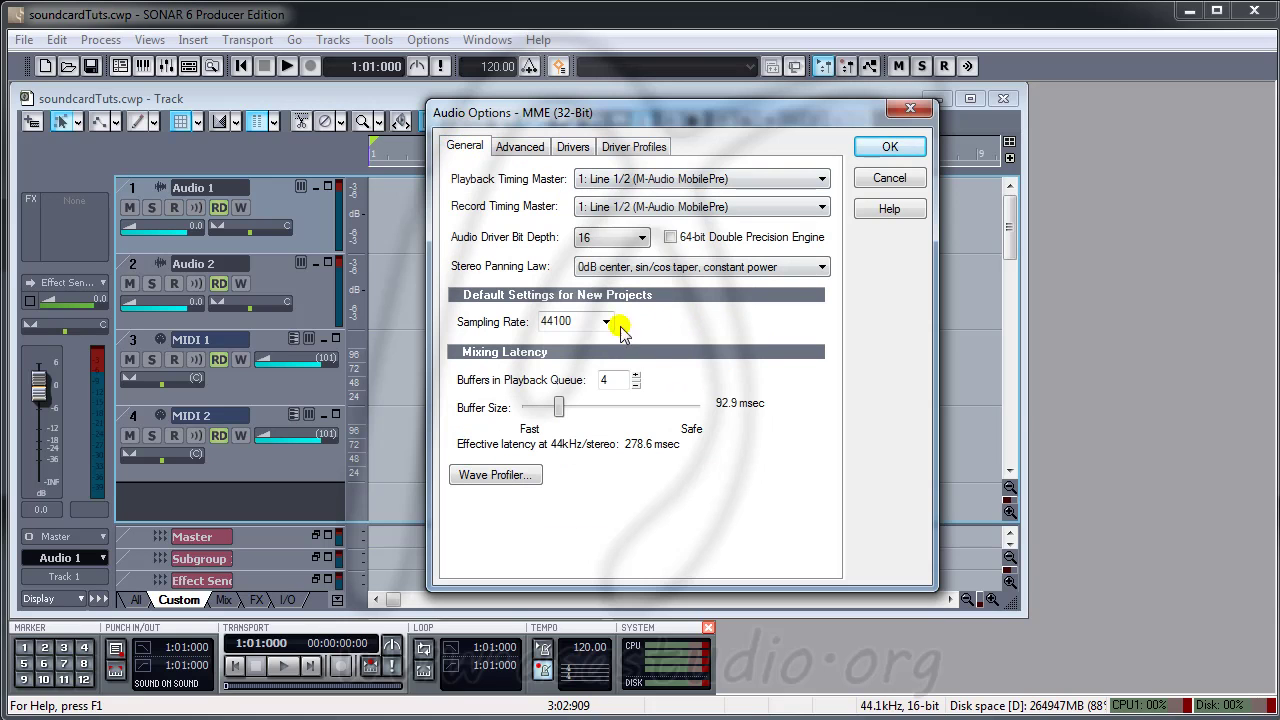
# Run the Wave Profiler to test the DMA settings of the audio hardware, and close it.
pyautogui.click(498, 476)
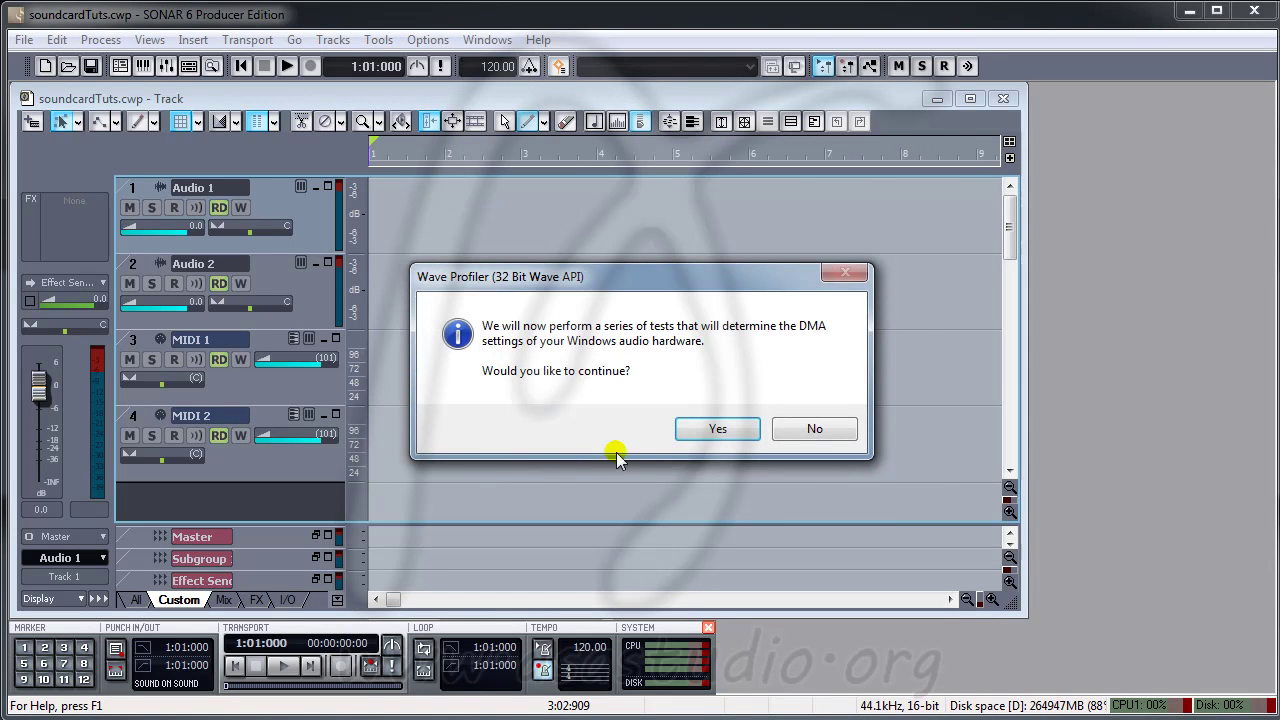
pyautogui.click(709, 429)
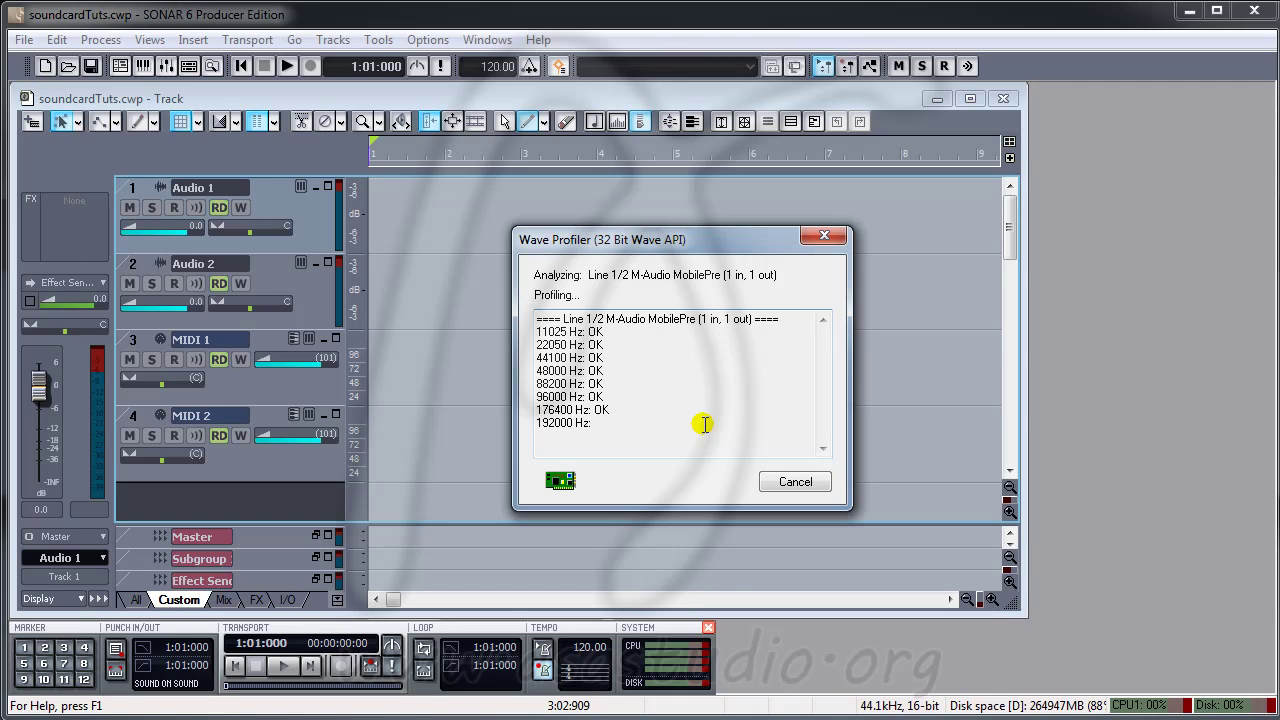
pyautogui.click(800, 482)
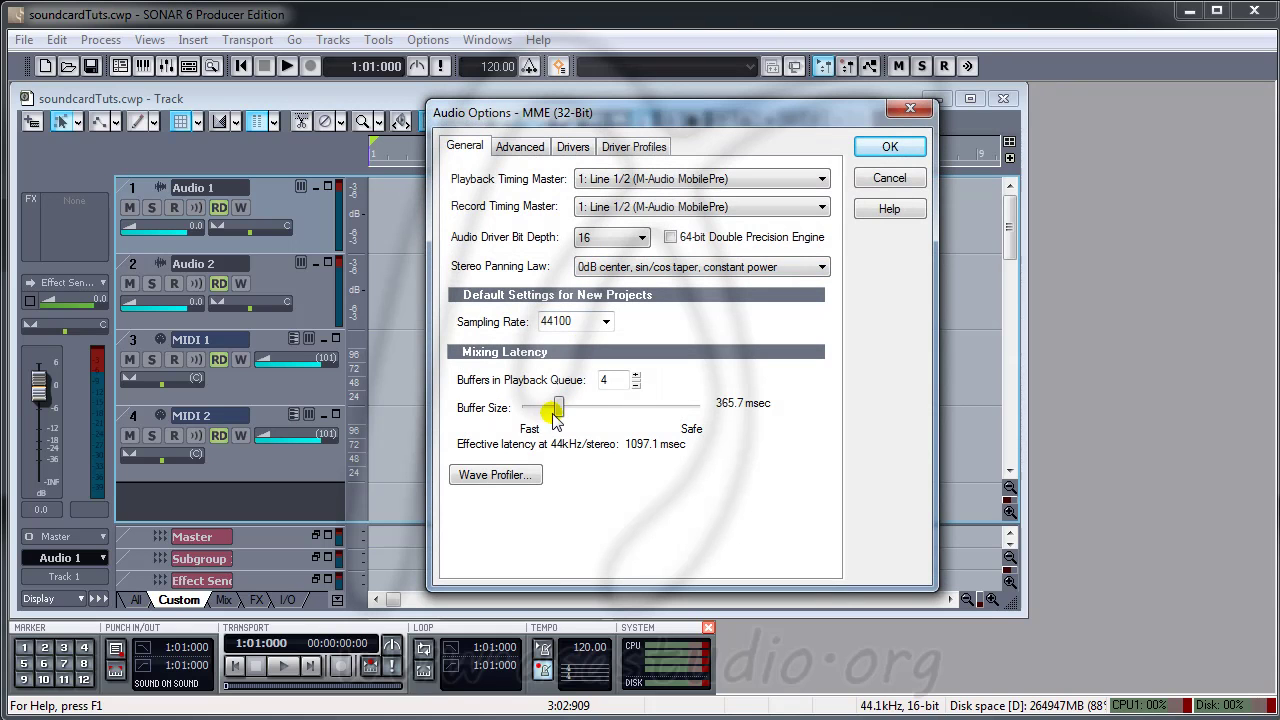
# Try the WDM/KS driver mode for playback and recording, and discard the audio option changes.
pyautogui.click(522, 148)
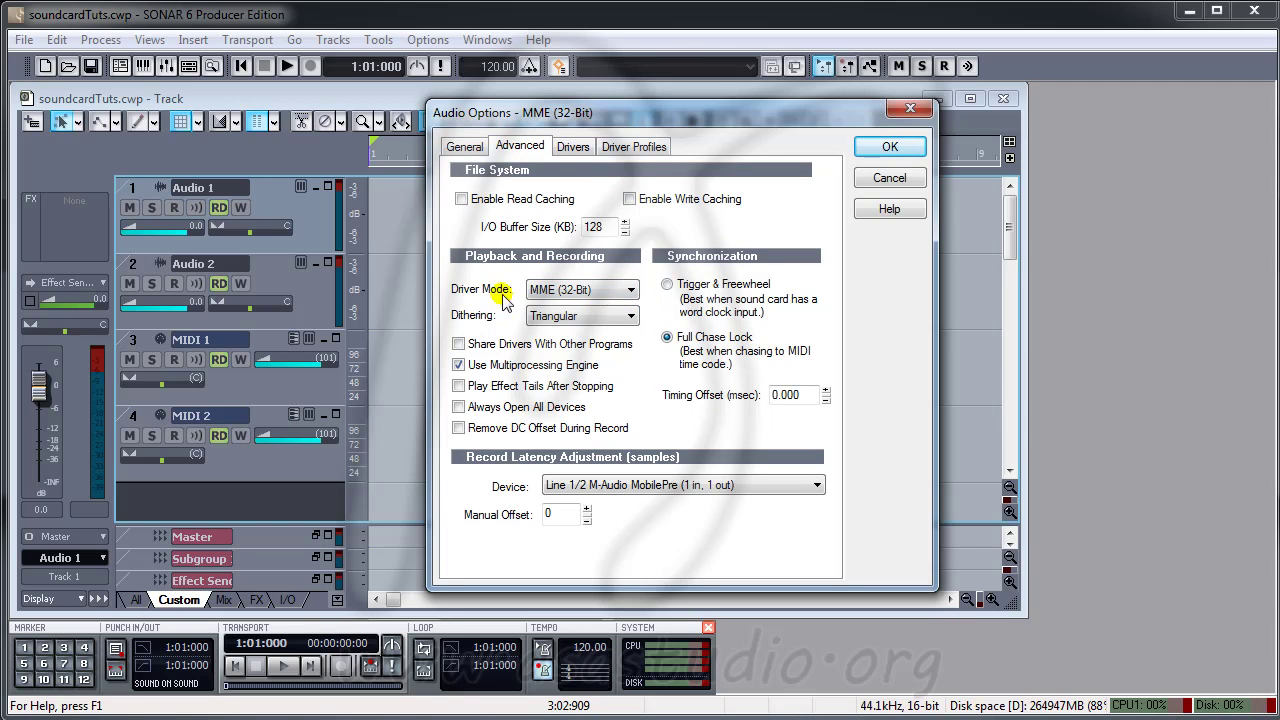
pyautogui.click(631, 289)
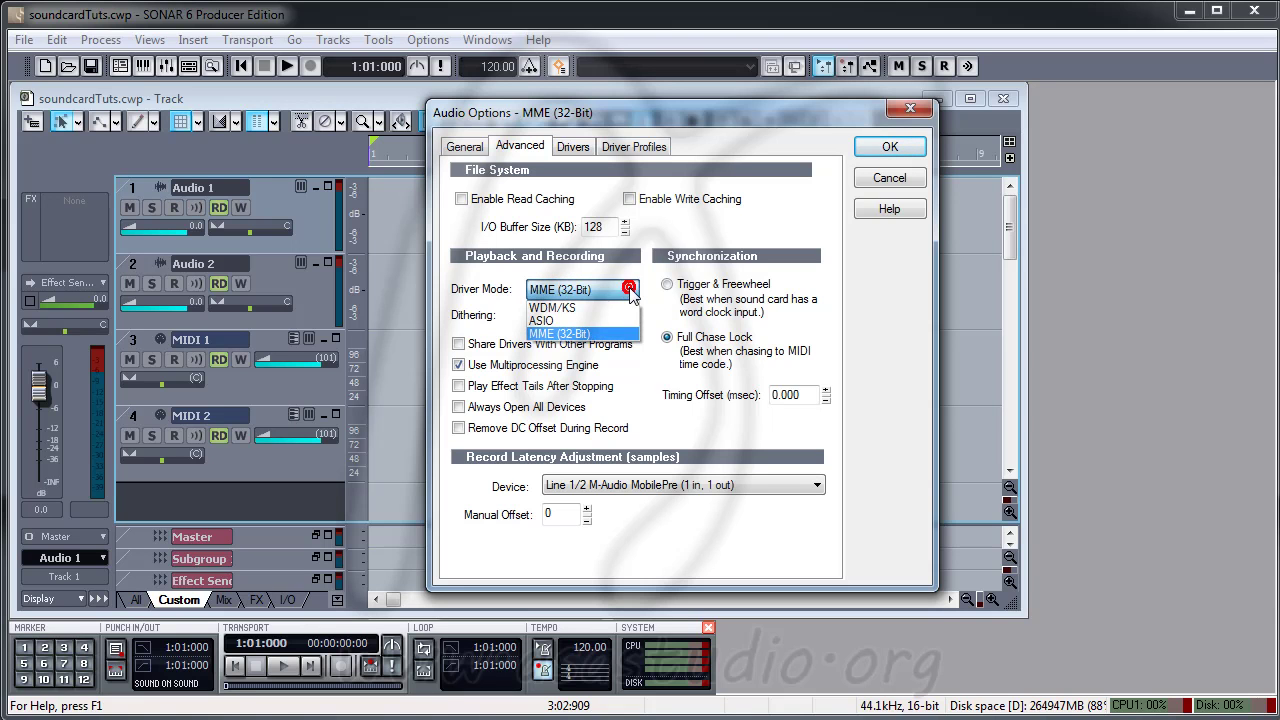
pyautogui.click(583, 309)
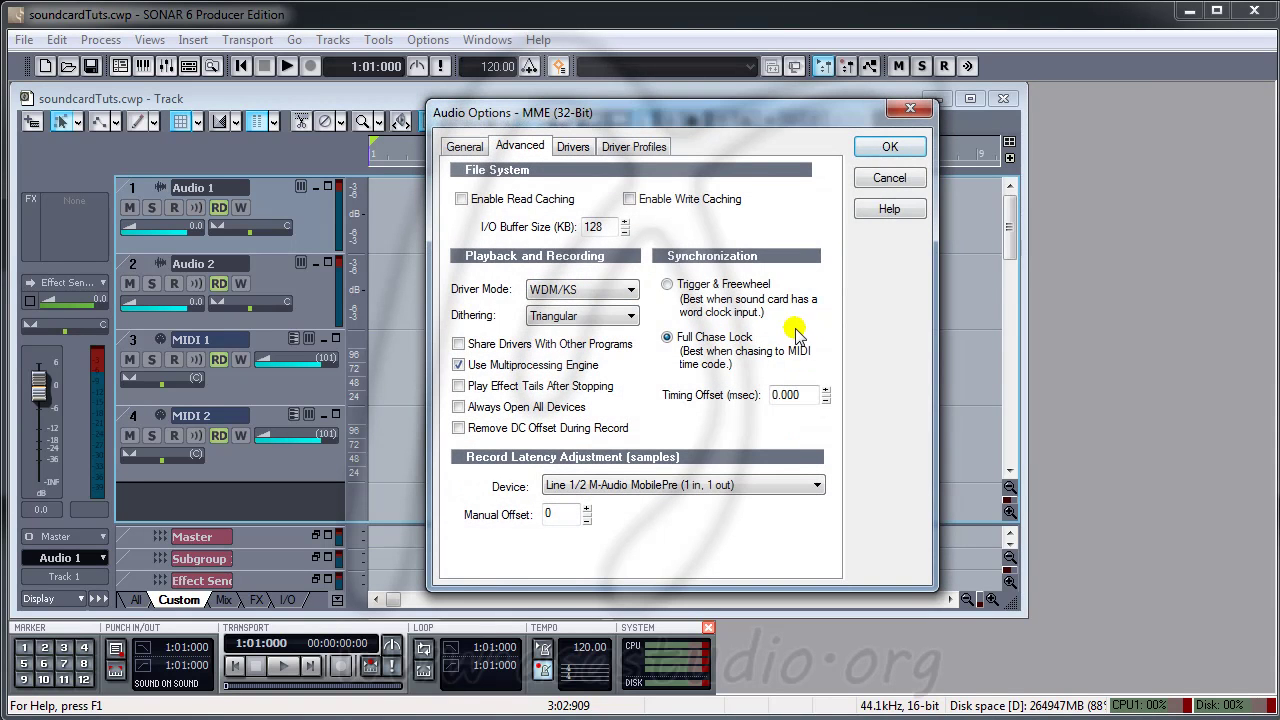
pyautogui.click(889, 178)
# Close the running SONAR session, launch the 32-bit SONAR 6 Producer Edition, and open the soundcardTuts.cwp project.
pyautogui.hotkey('alt', 'o')
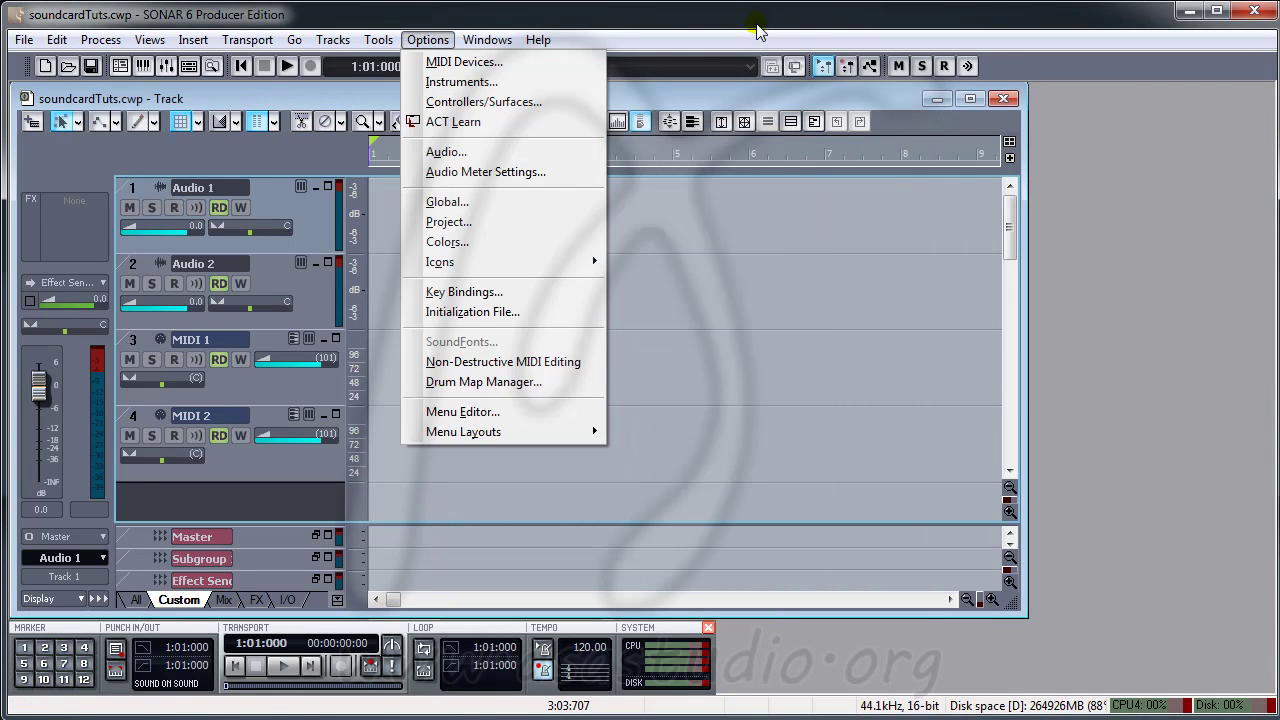
pyautogui.press('Escape')
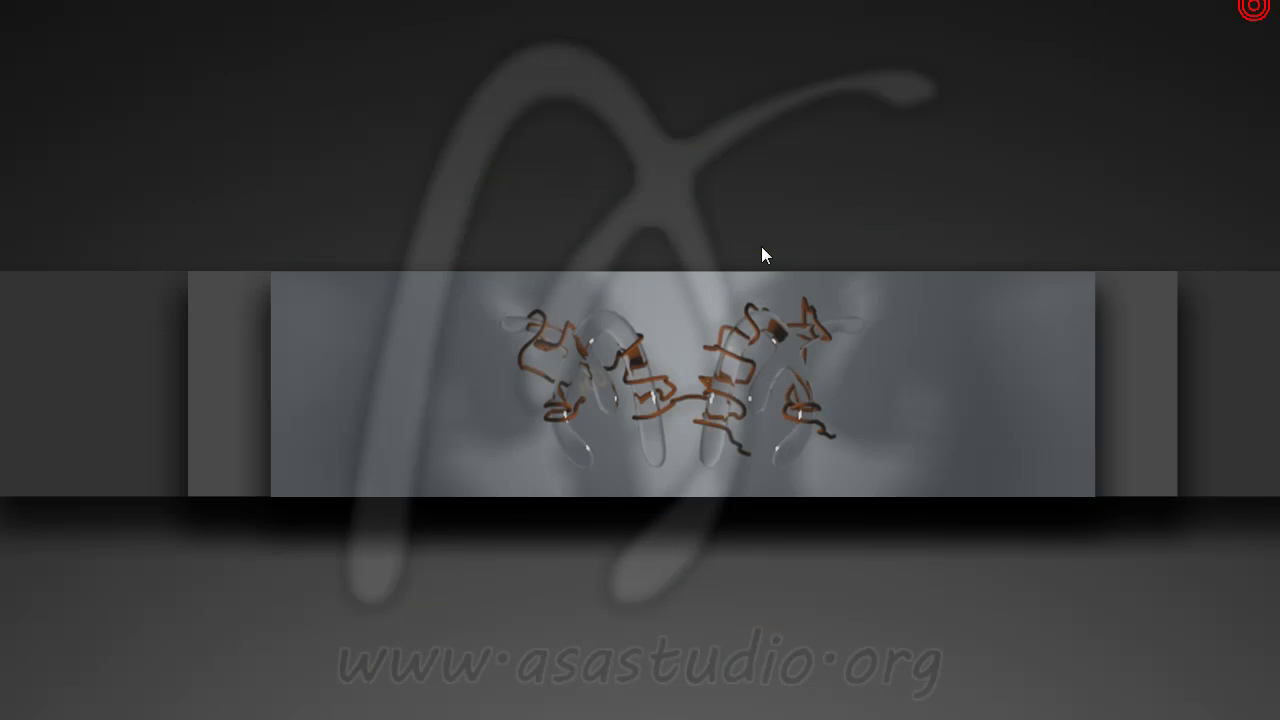
pyautogui.press('super')
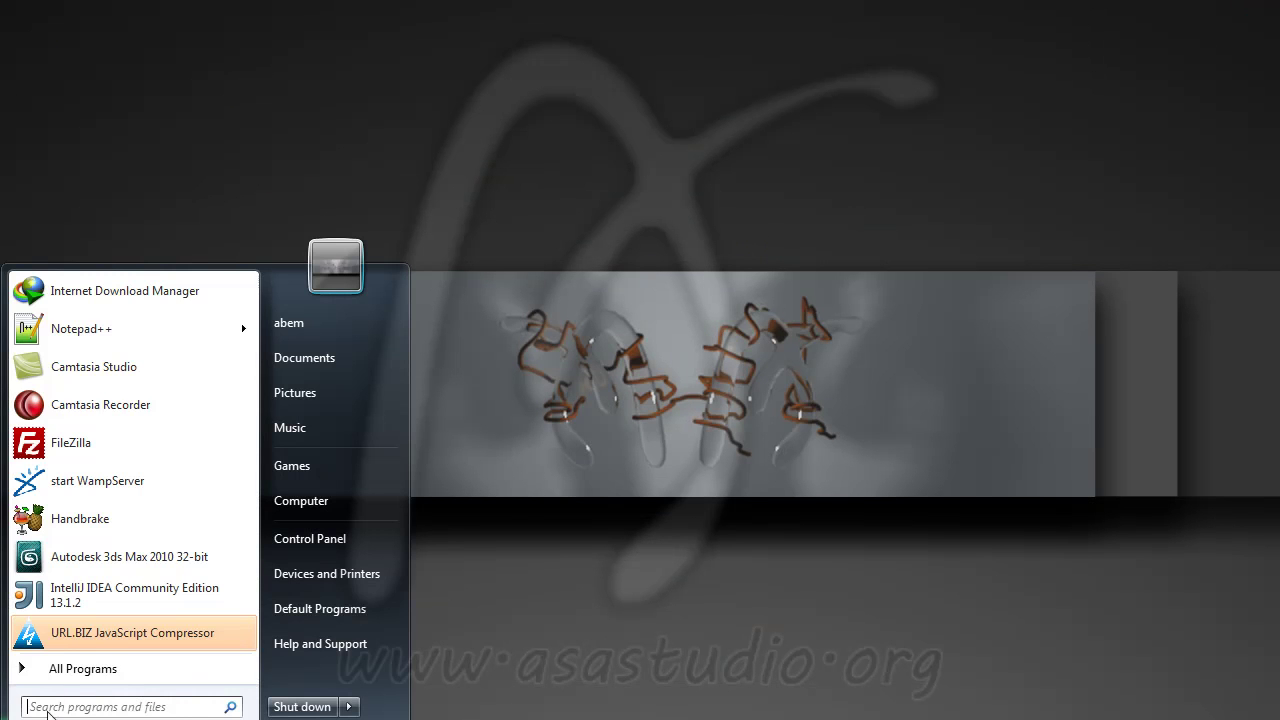
pyautogui.click(56, 665)
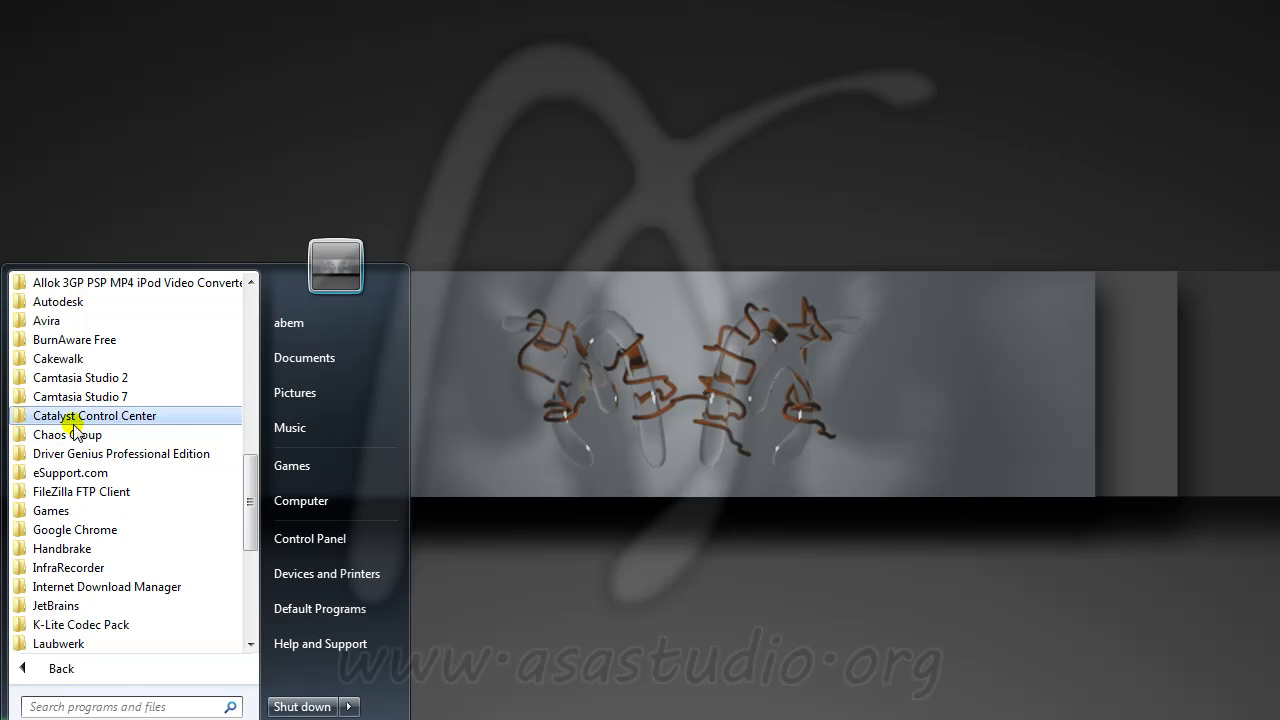
pyautogui.click(78, 360)
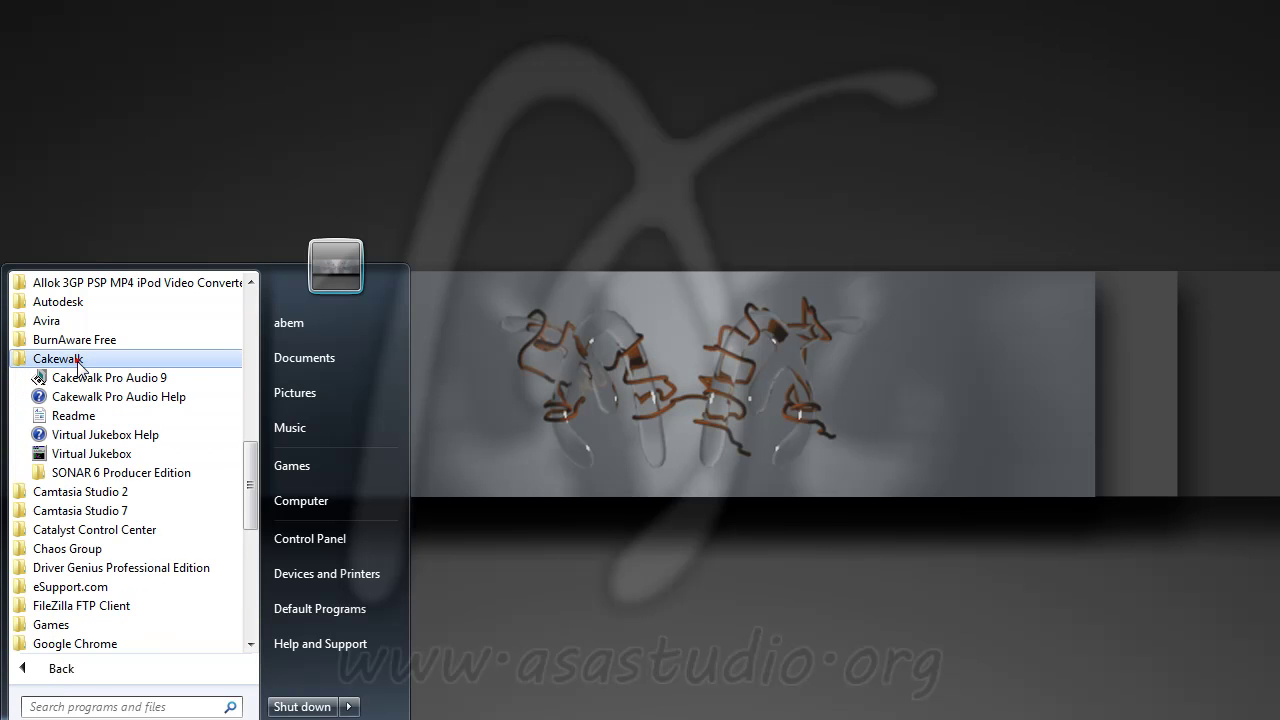
pyautogui.click(77, 472)
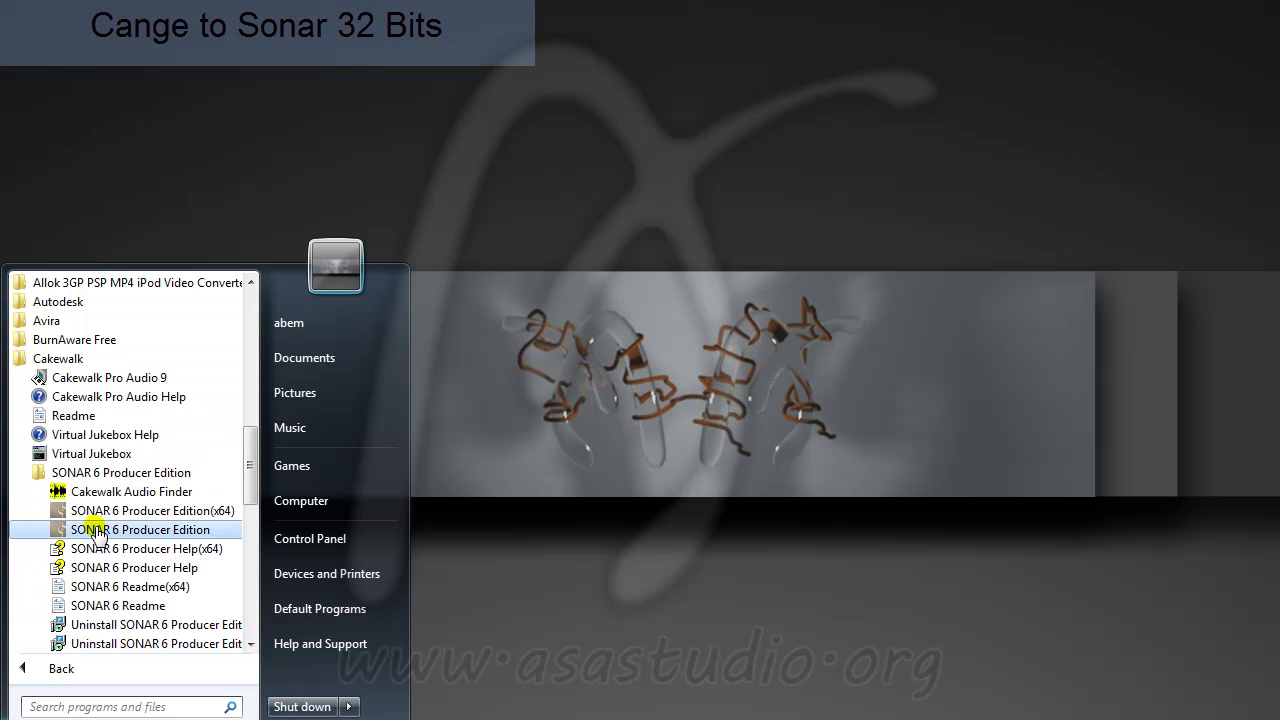
pyautogui.click(97, 529)
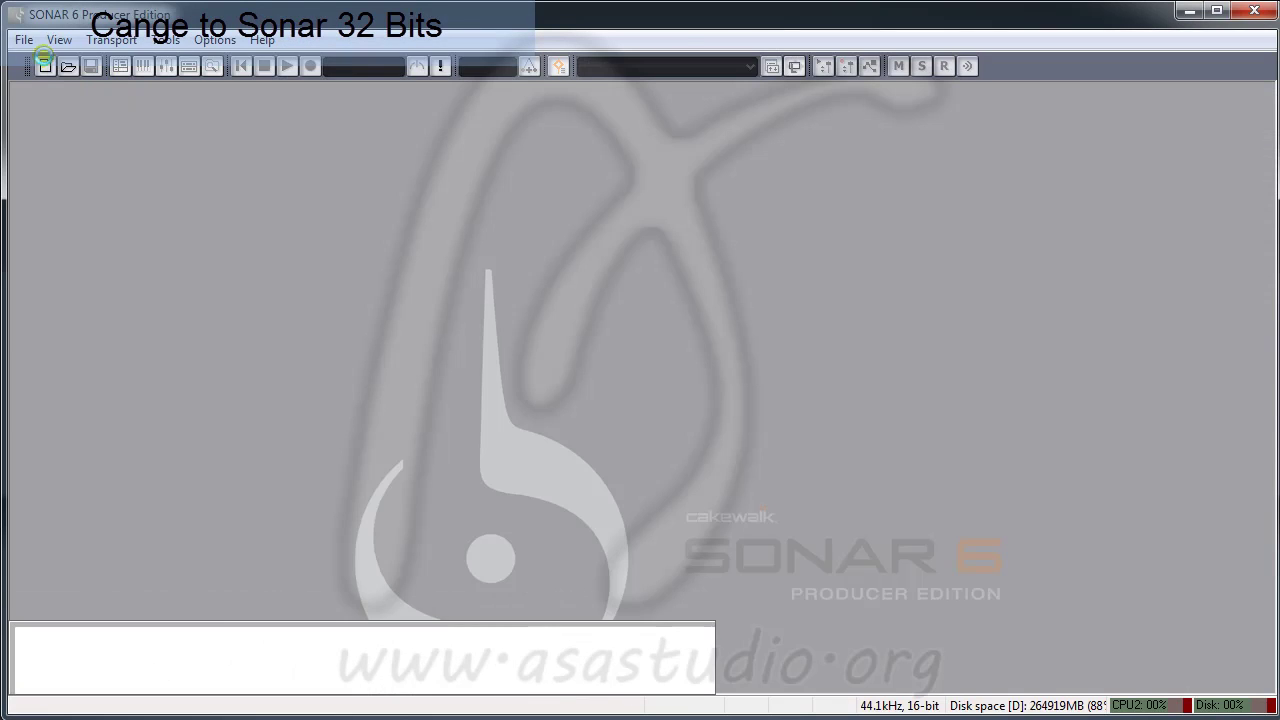
pyautogui.click(22, 40)
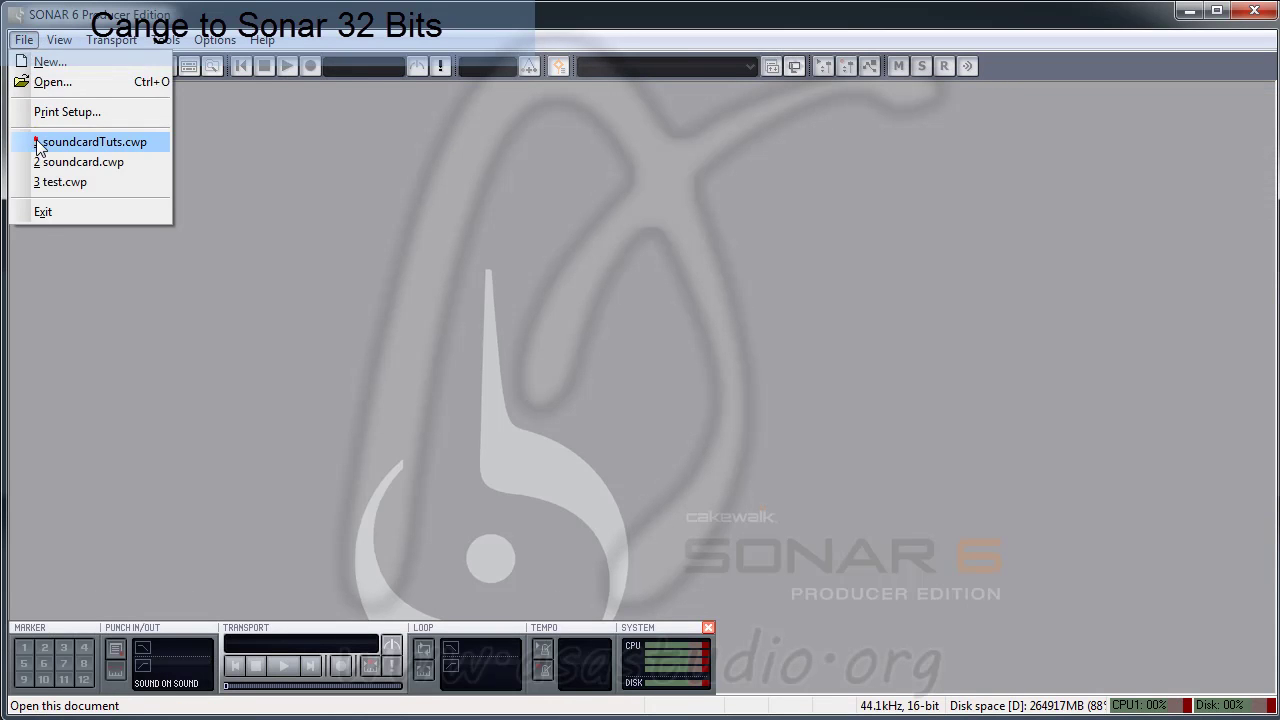
pyautogui.click(90, 142)
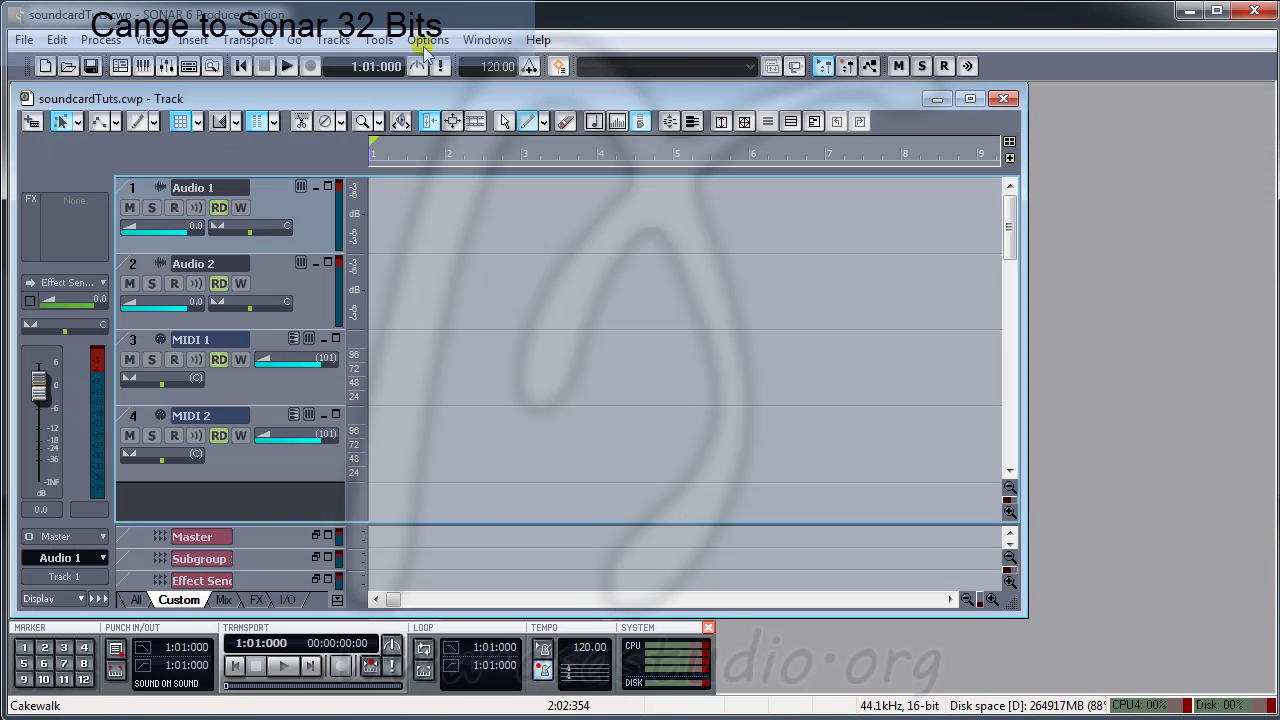
# Set the playback and recording driver mode to WDM/KS in the audio options and confirm the change.
pyautogui.click(424, 40)
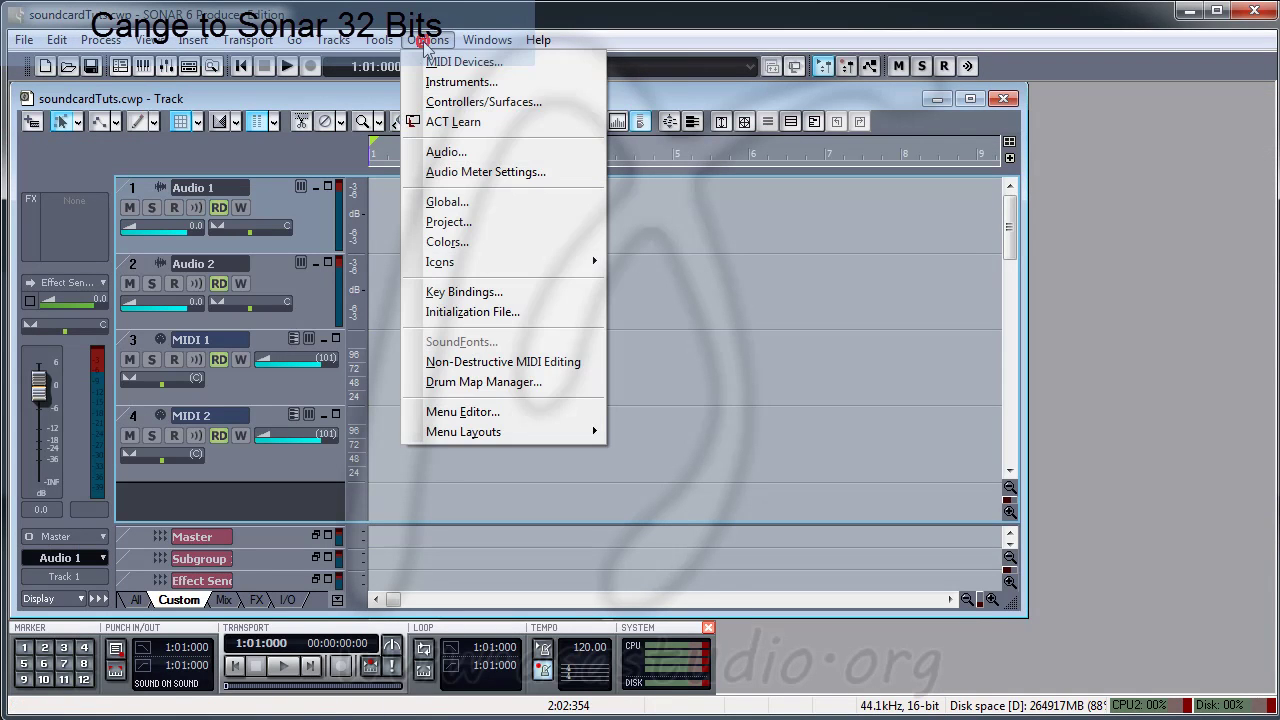
pyautogui.click(446, 152)
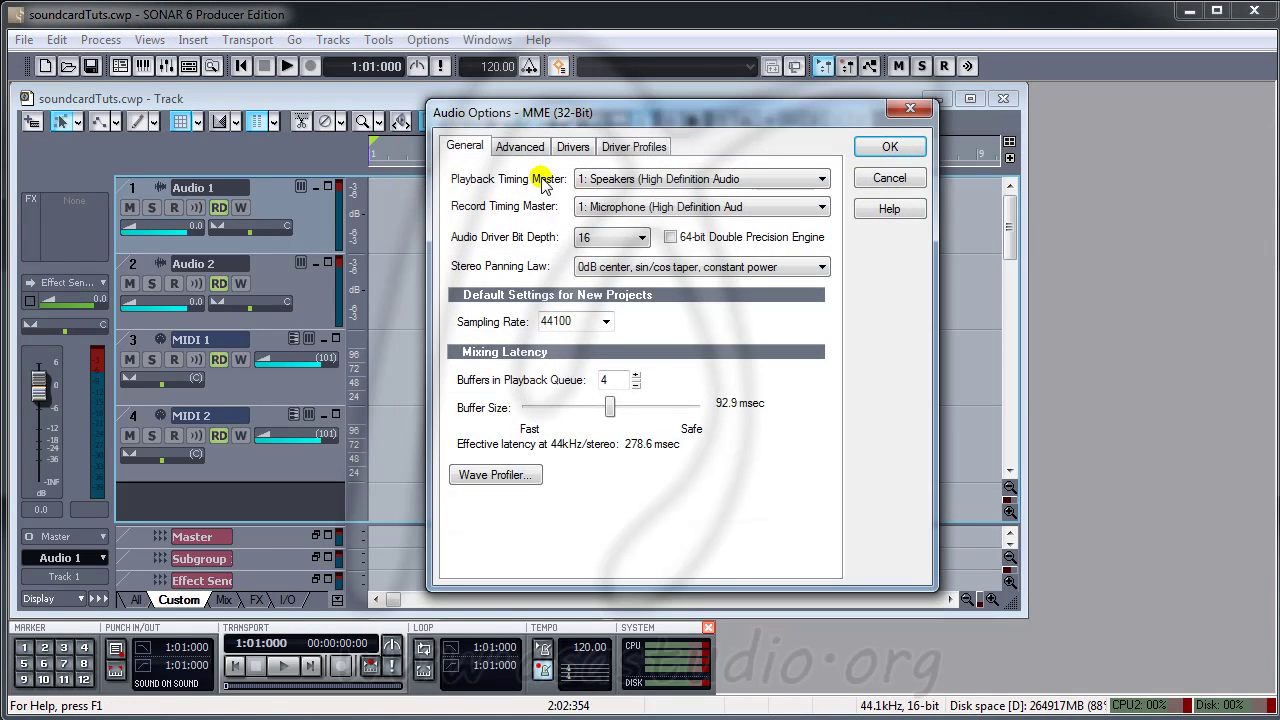
pyautogui.click(518, 147)
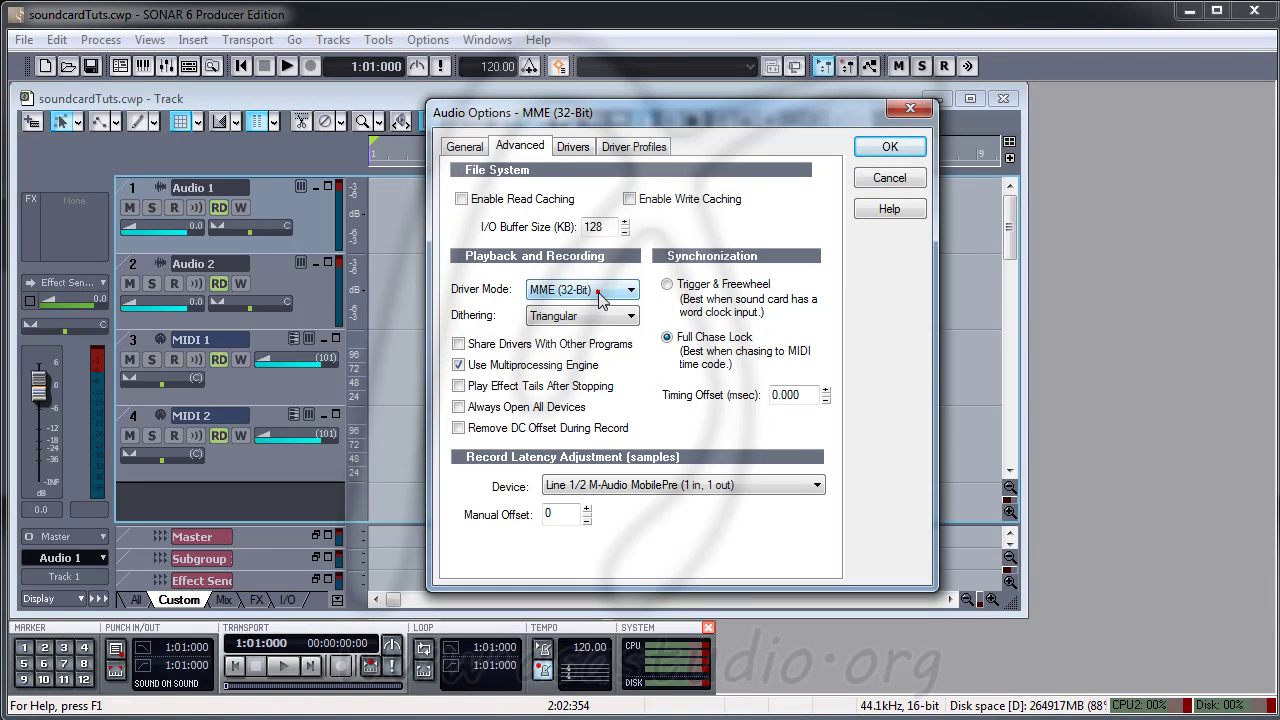
pyautogui.click(597, 290)
pyautogui.click(598, 307)
pyautogui.click(890, 150)
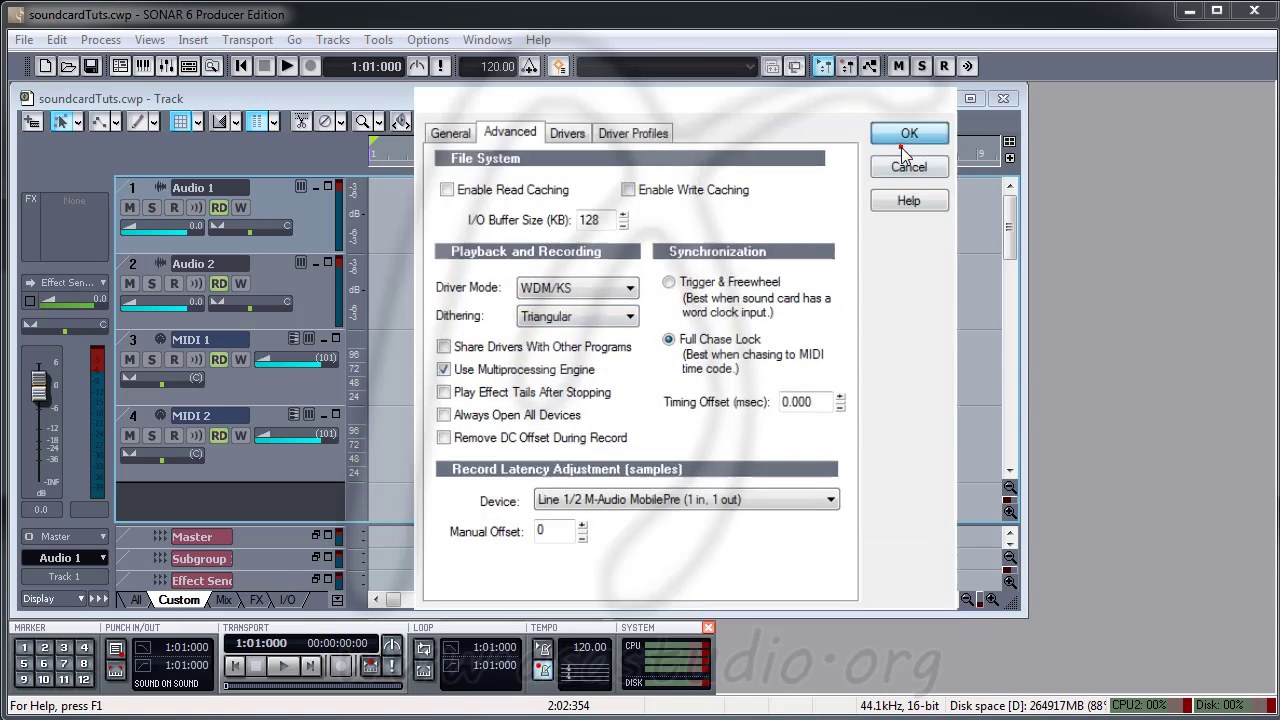
pyautogui.click(823, 418)
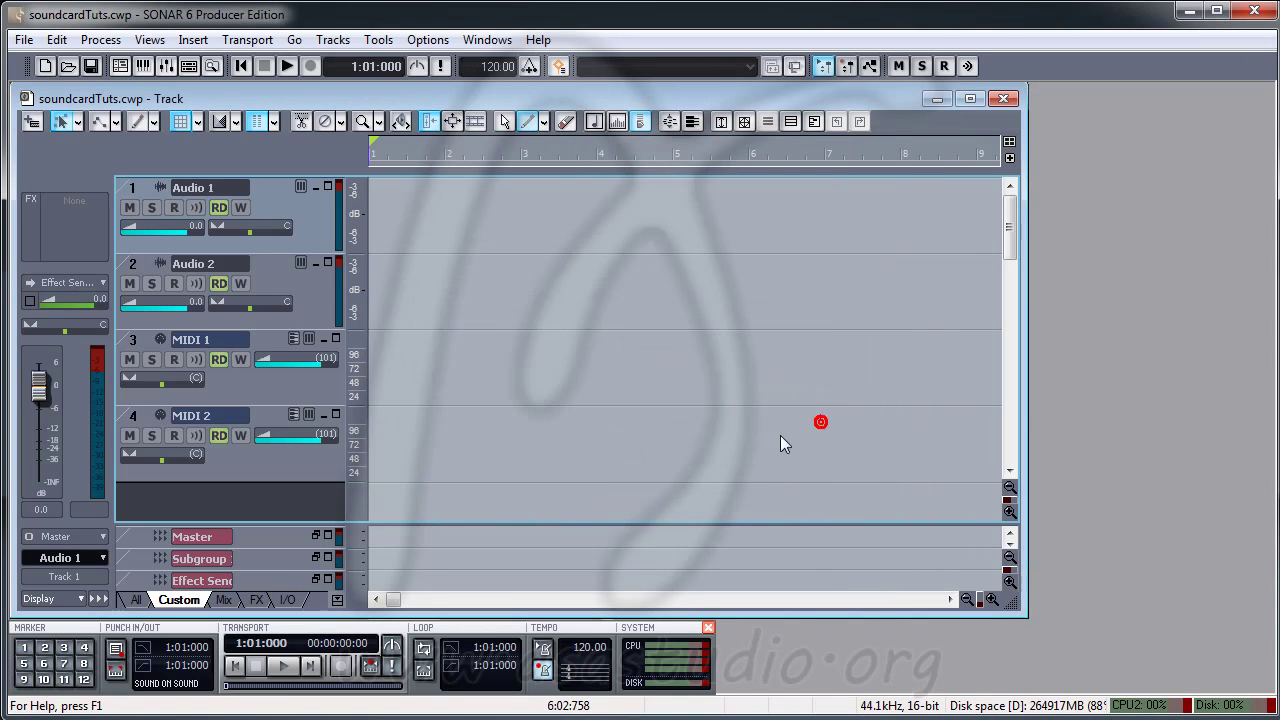
# Recheck the driver mode in the advanced audio options and the playback timing master in the general ones.
pyautogui.click(426, 40)
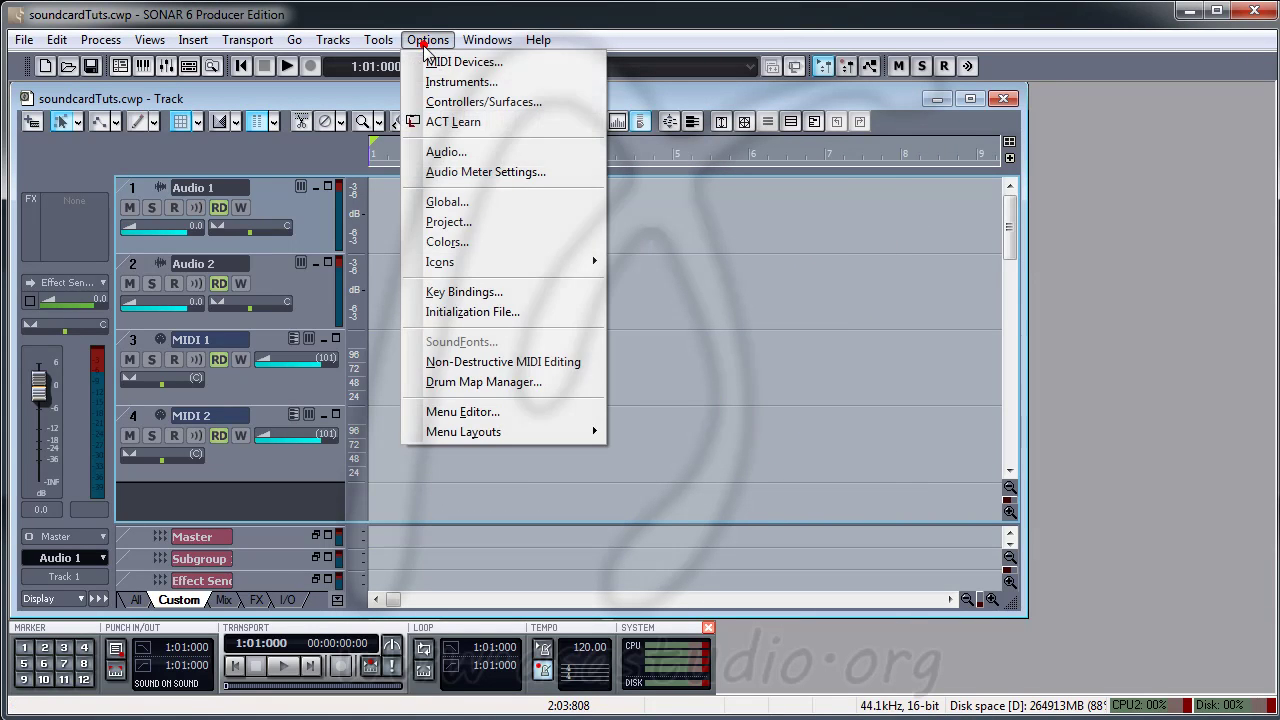
pyautogui.click(445, 152)
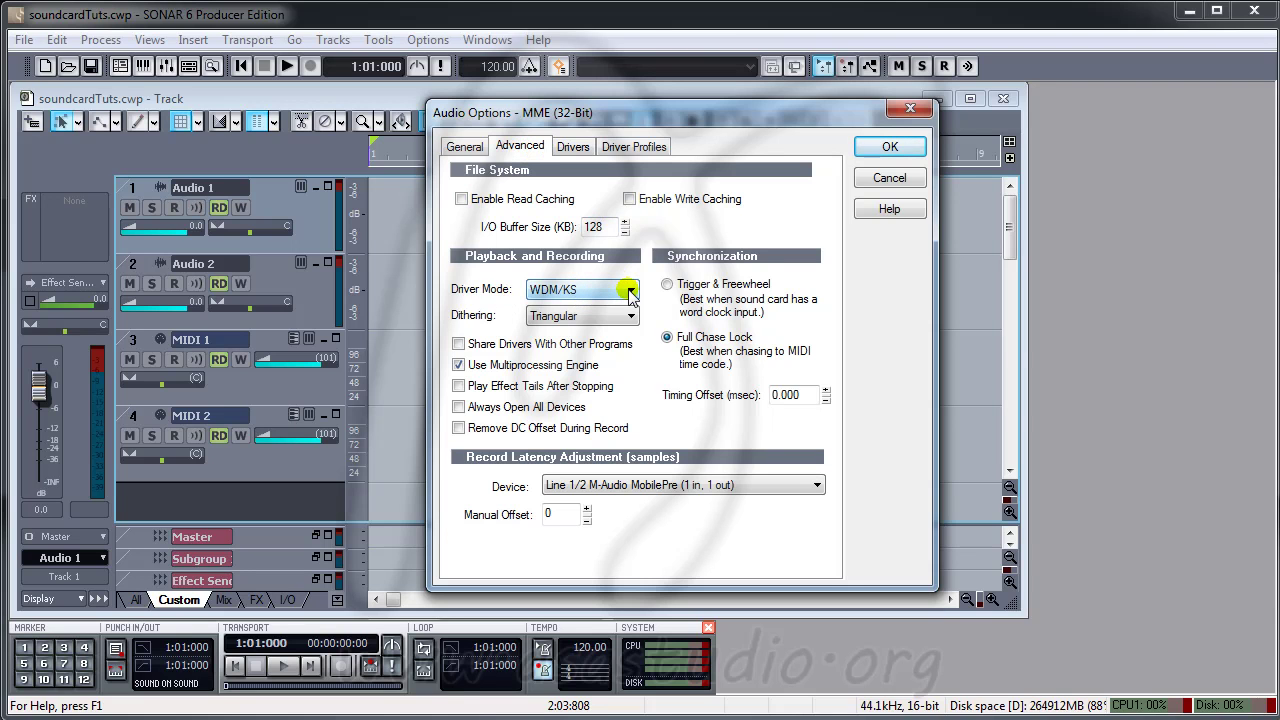
pyautogui.click(877, 150)
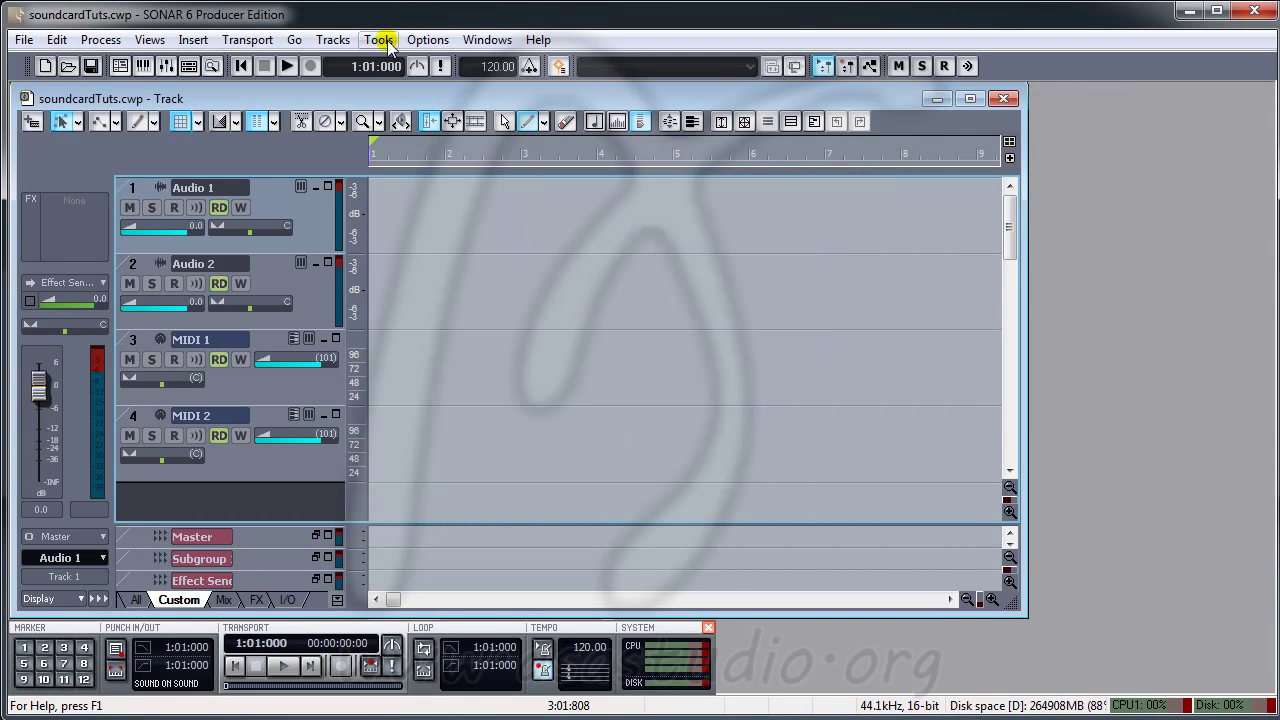
pyautogui.click(427, 40)
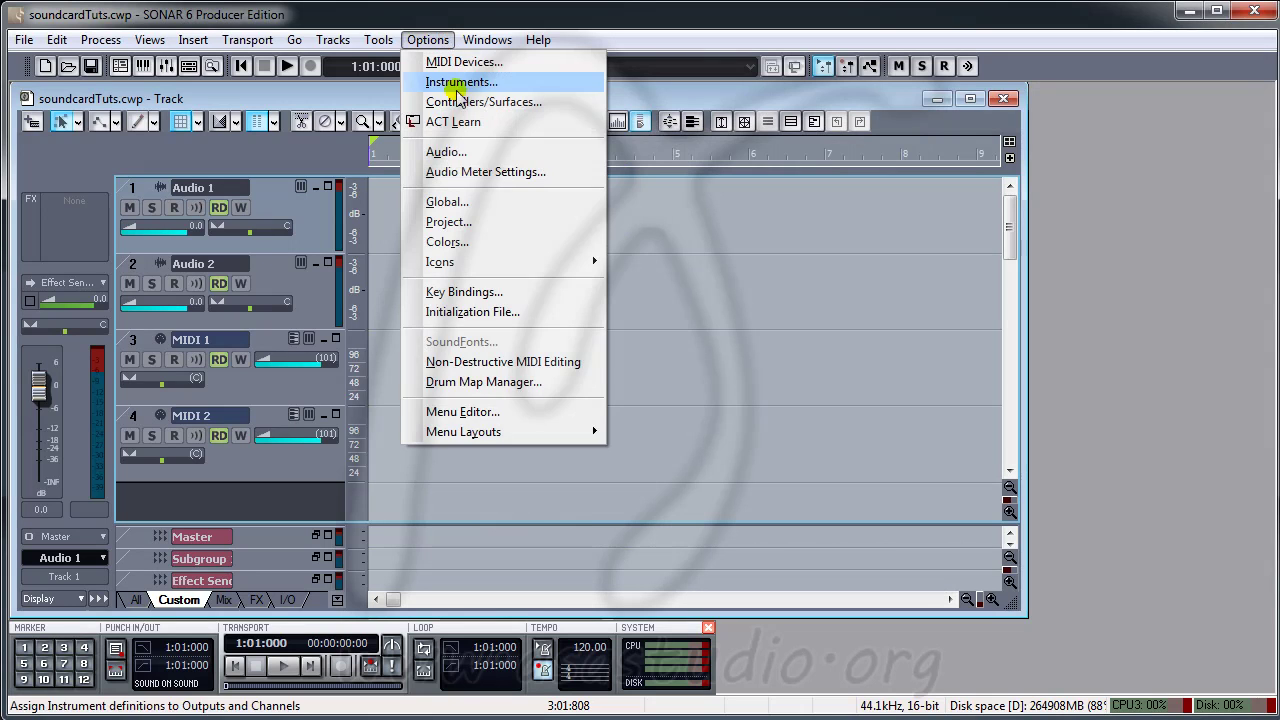
pyautogui.click(469, 152)
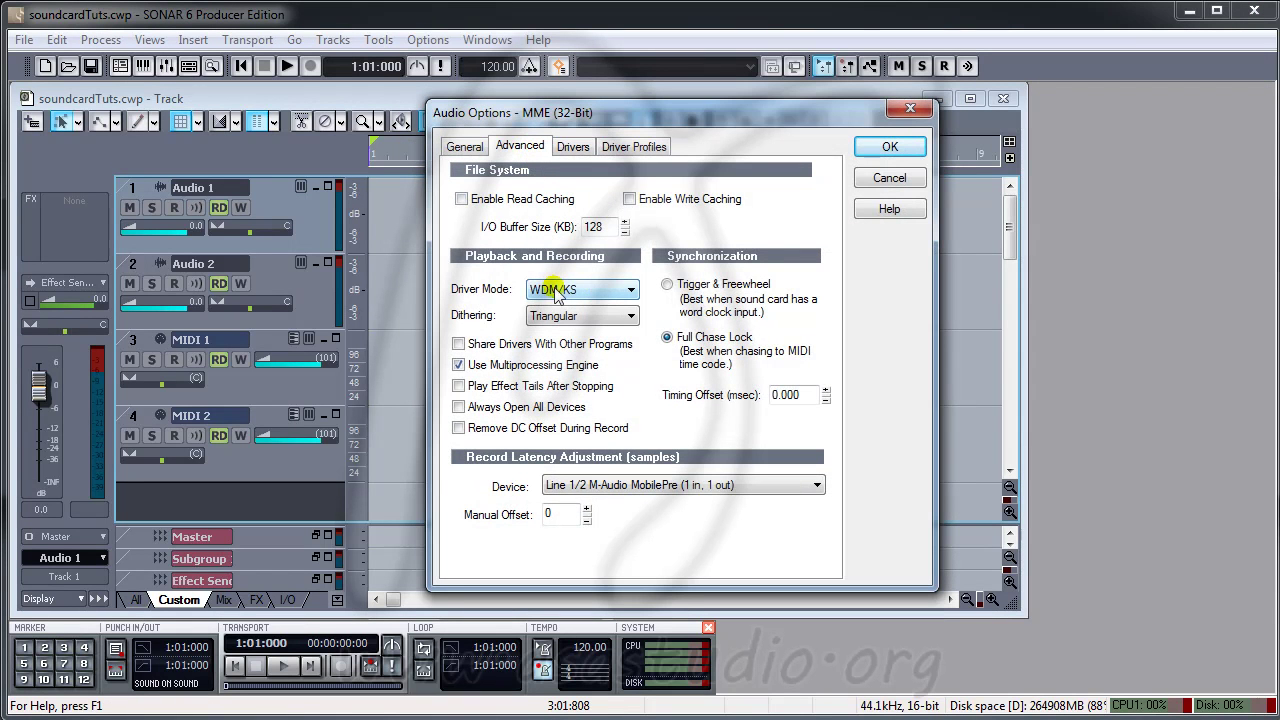
pyautogui.click(462, 146)
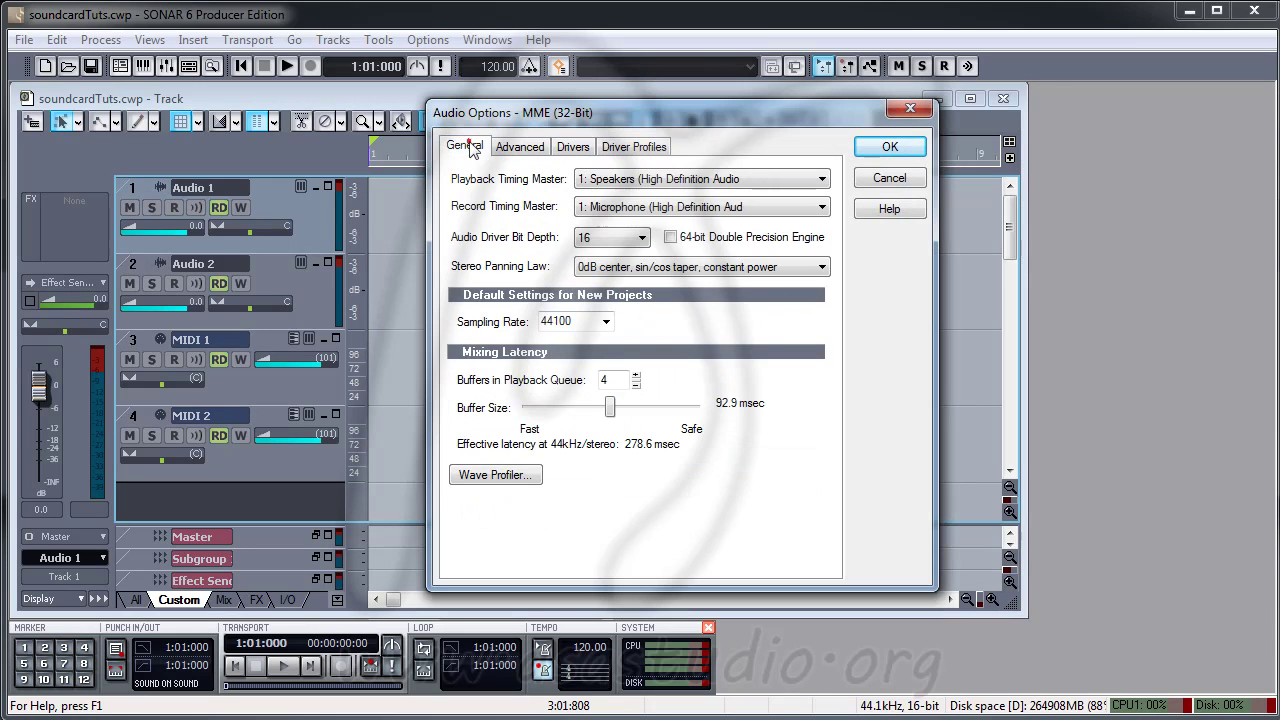
pyautogui.click(670, 180)
# Enable only the Line 1/2 (M-Audio MobilePre) input and output drivers, disabling the High Definition Microphone and Speakers, and confirm.
pyautogui.click(571, 150)
pyautogui.click(572, 148)
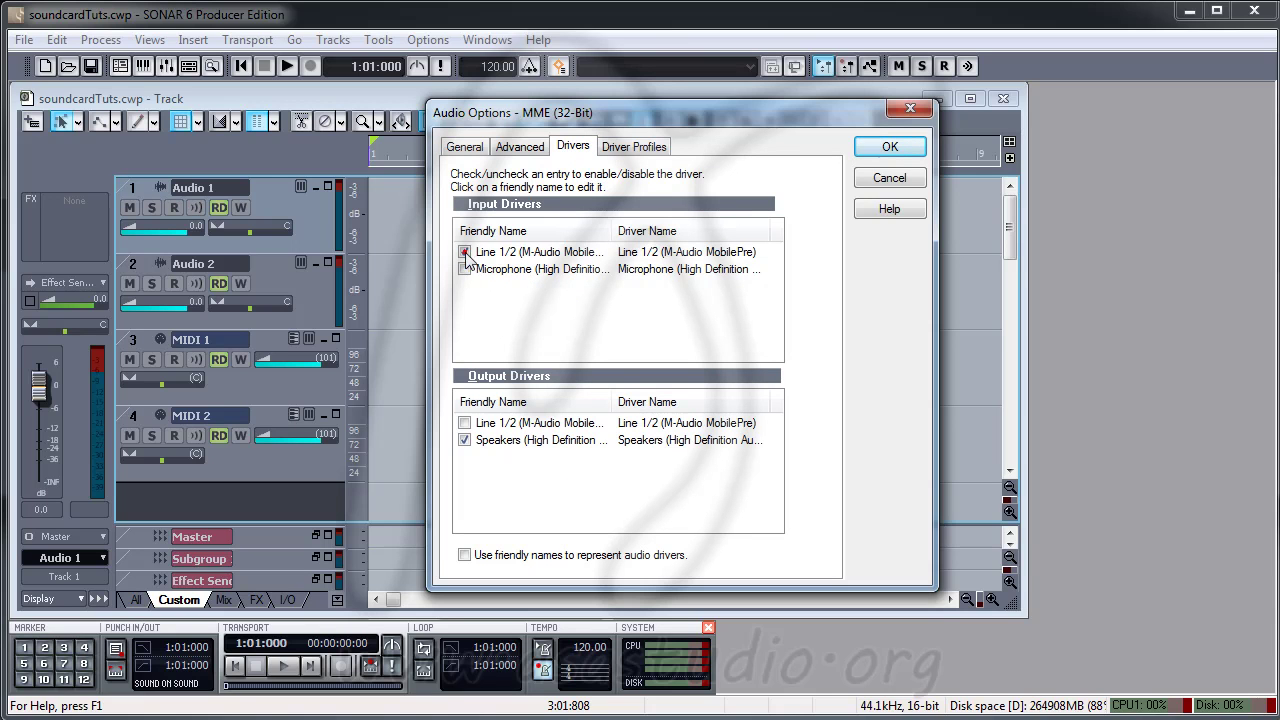
pyautogui.click(464, 424)
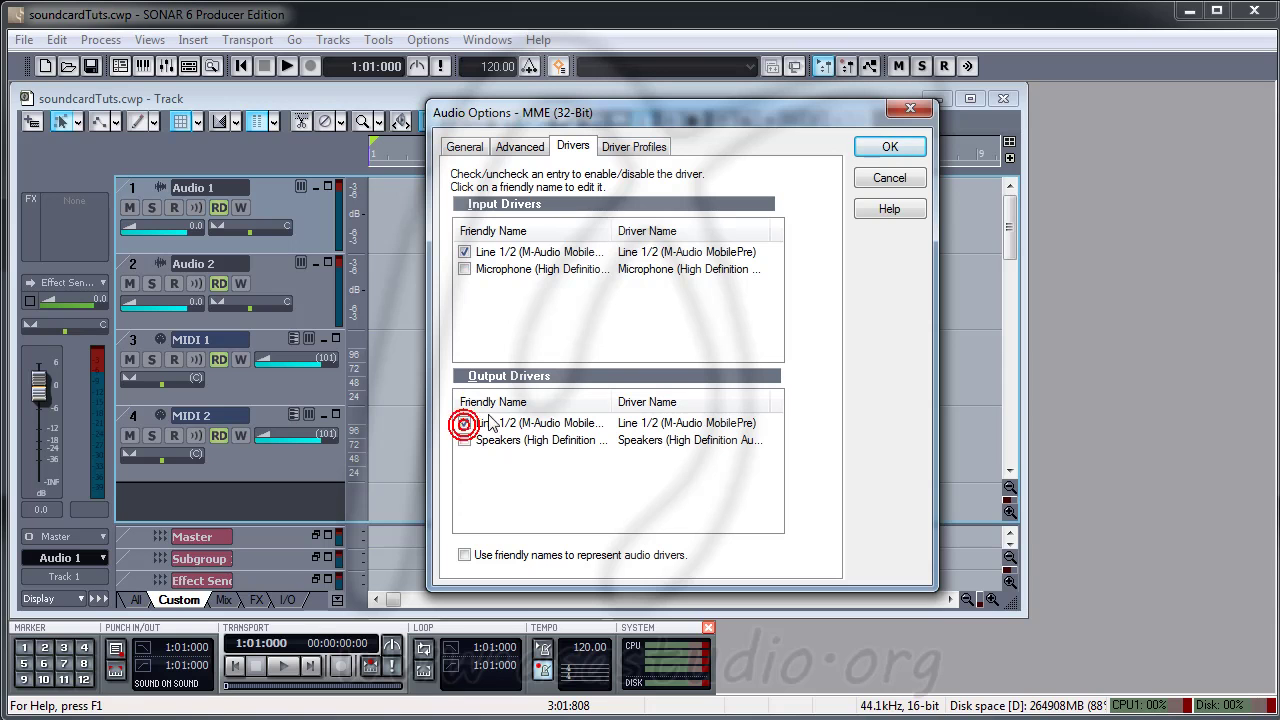
pyautogui.click(889, 148)
pyautogui.click(823, 420)
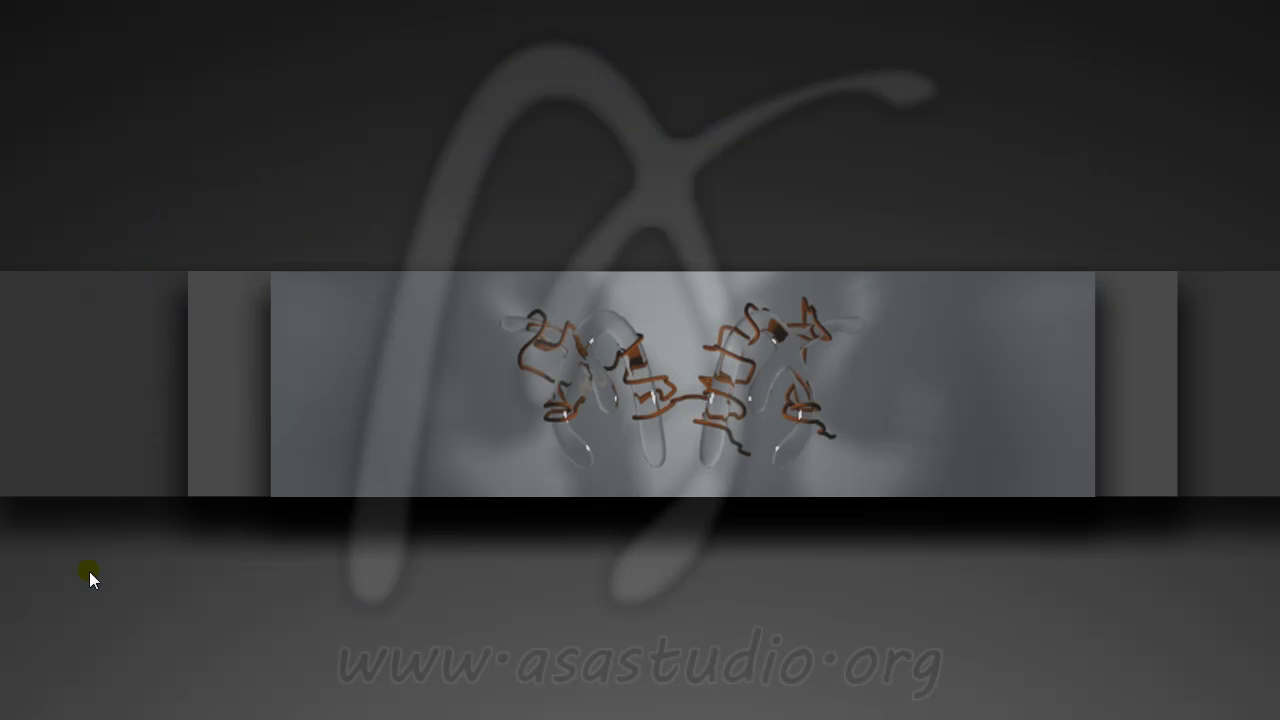
# Relaunch the 32-bit SONAR 6 Producer Edition to apply the new audio driver settings.
pyautogui.press('super')
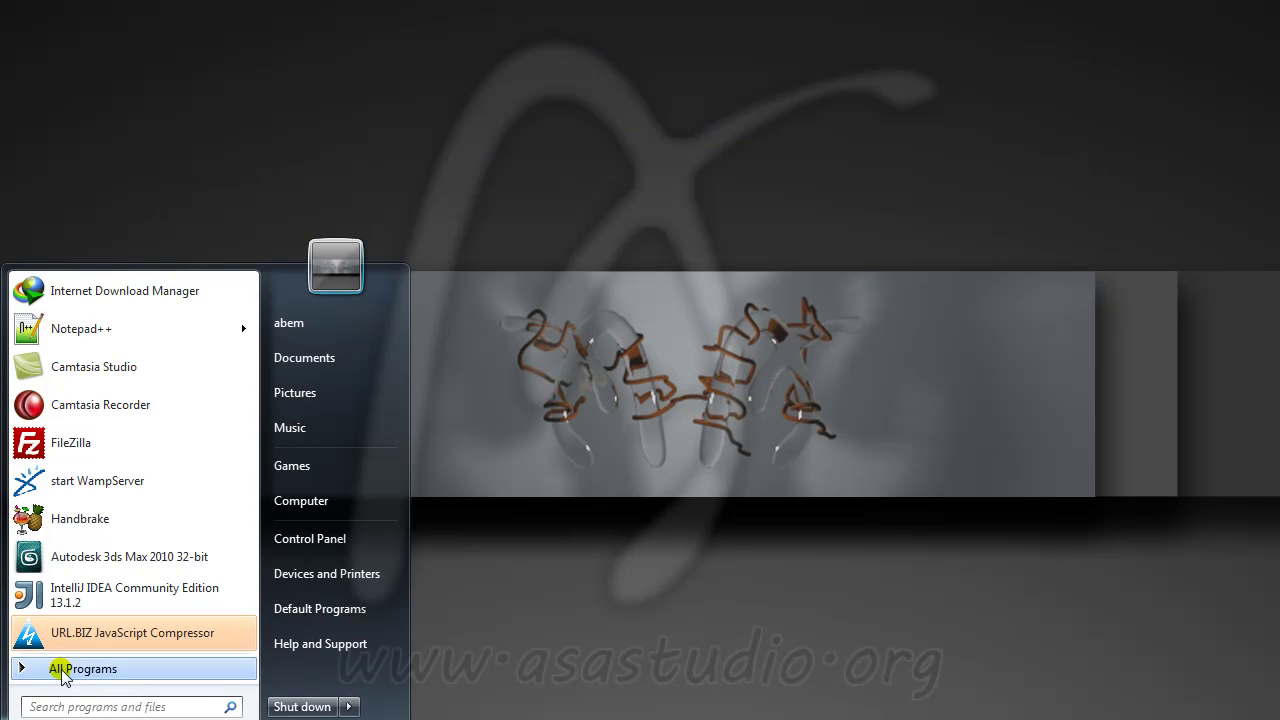
pyautogui.click(55, 667)
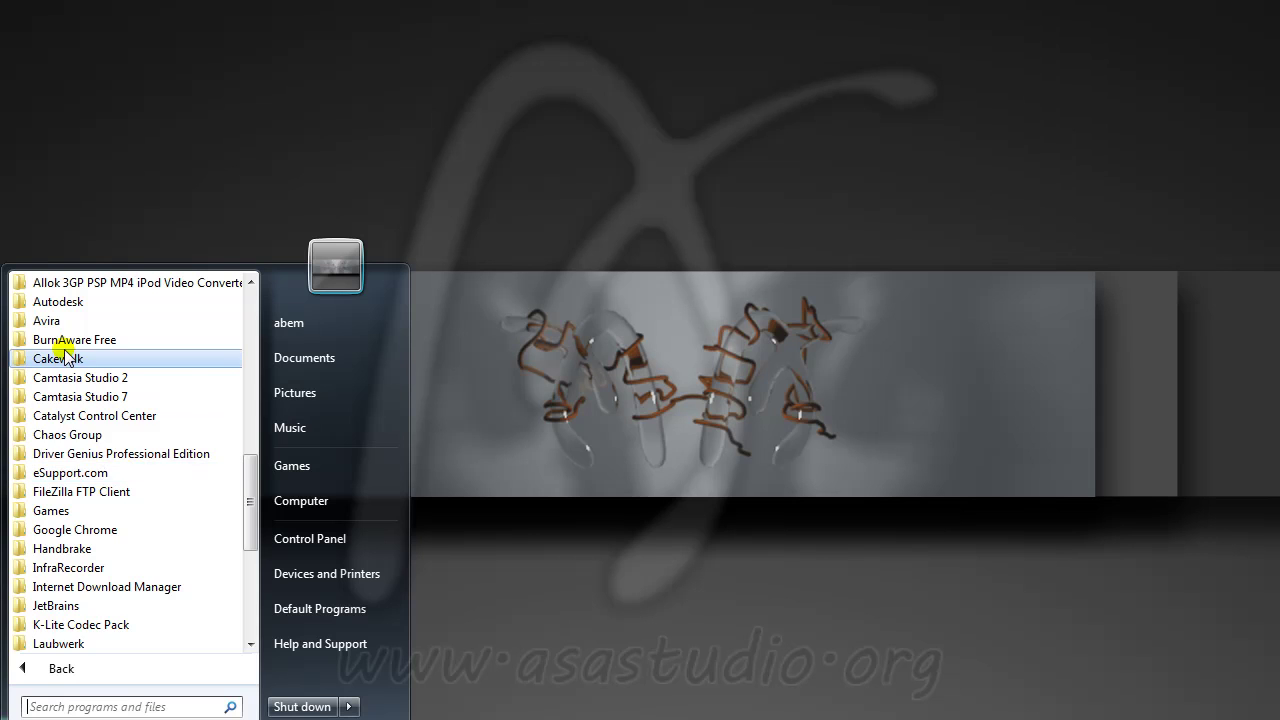
pyautogui.click(65, 360)
pyautogui.click(120, 472)
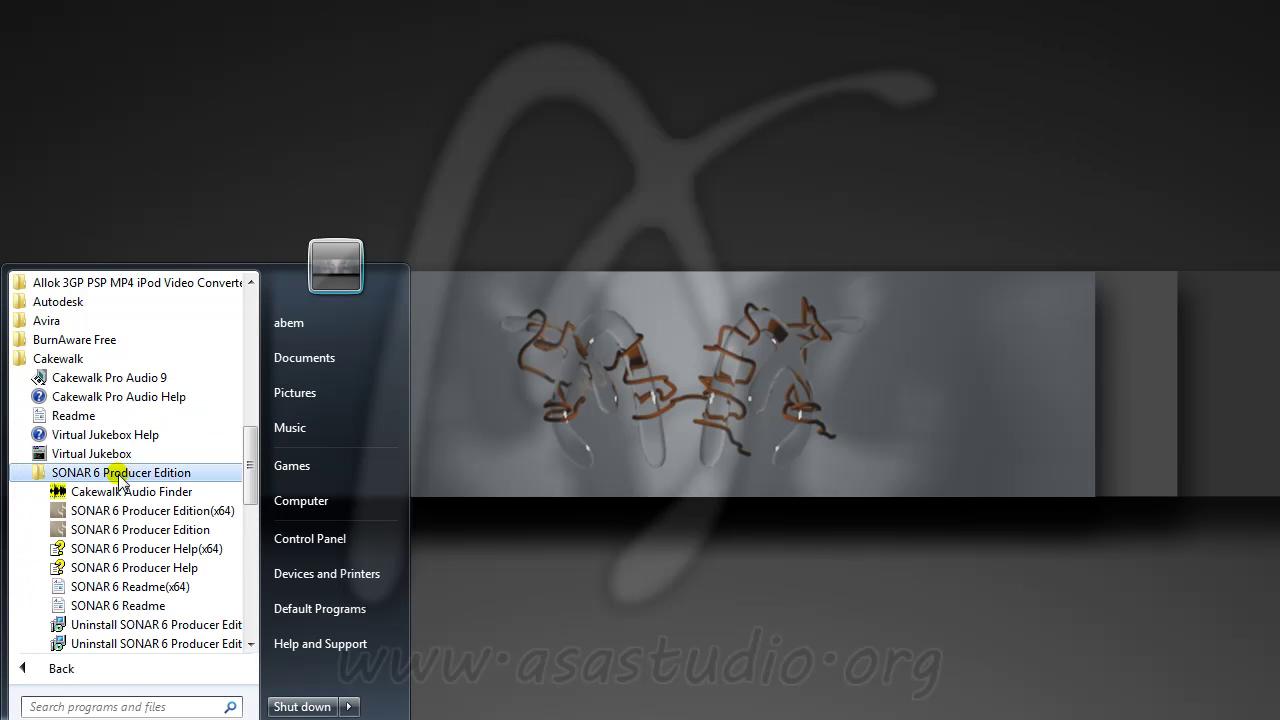
pyautogui.click(117, 528)
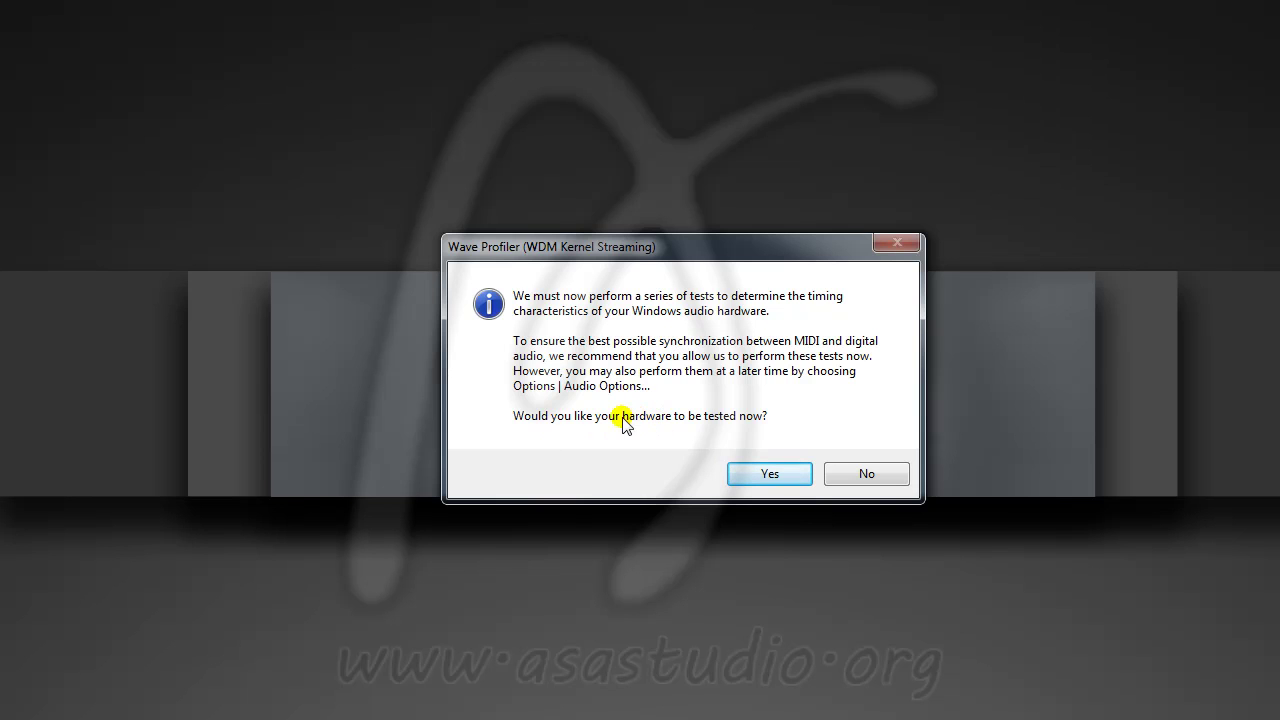
# Let the Wave Profiler test the audio hardware for WDM Kernel Streaming, and reopen the soundcardTuts.cwp project.
pyautogui.click(766, 476)
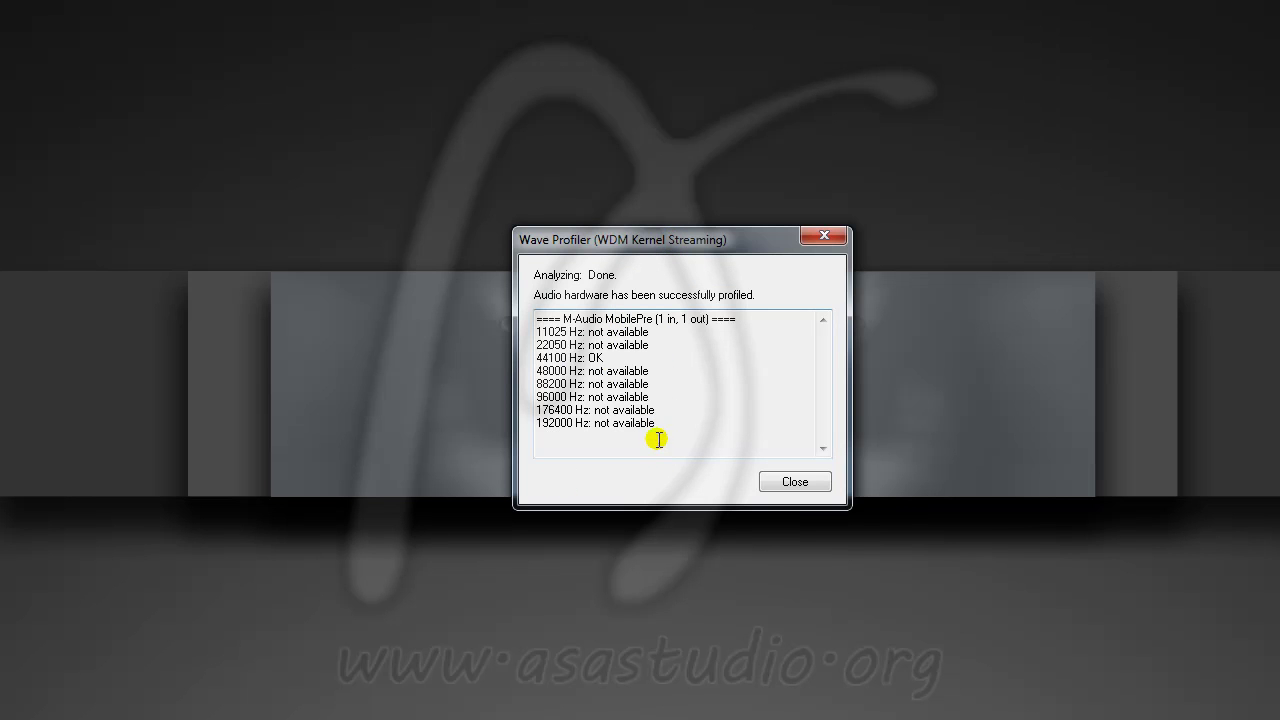
pyautogui.click(794, 482)
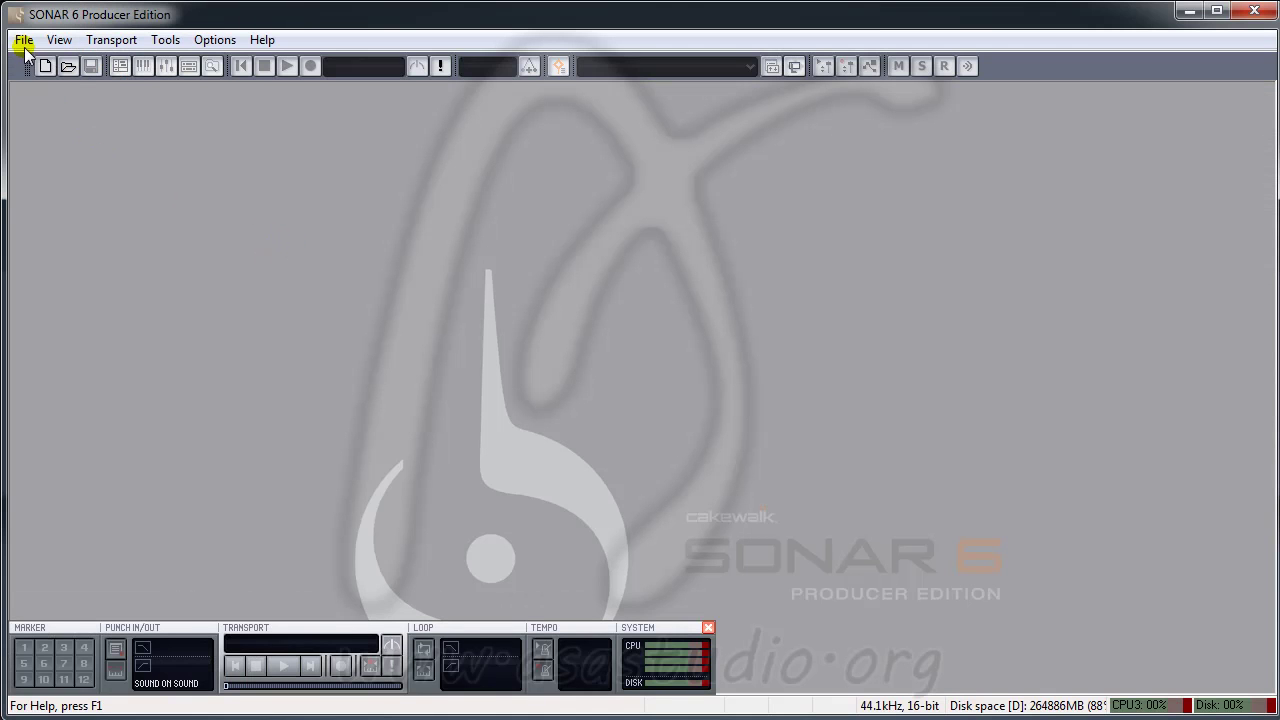
pyautogui.click(23, 40)
pyautogui.click(44, 142)
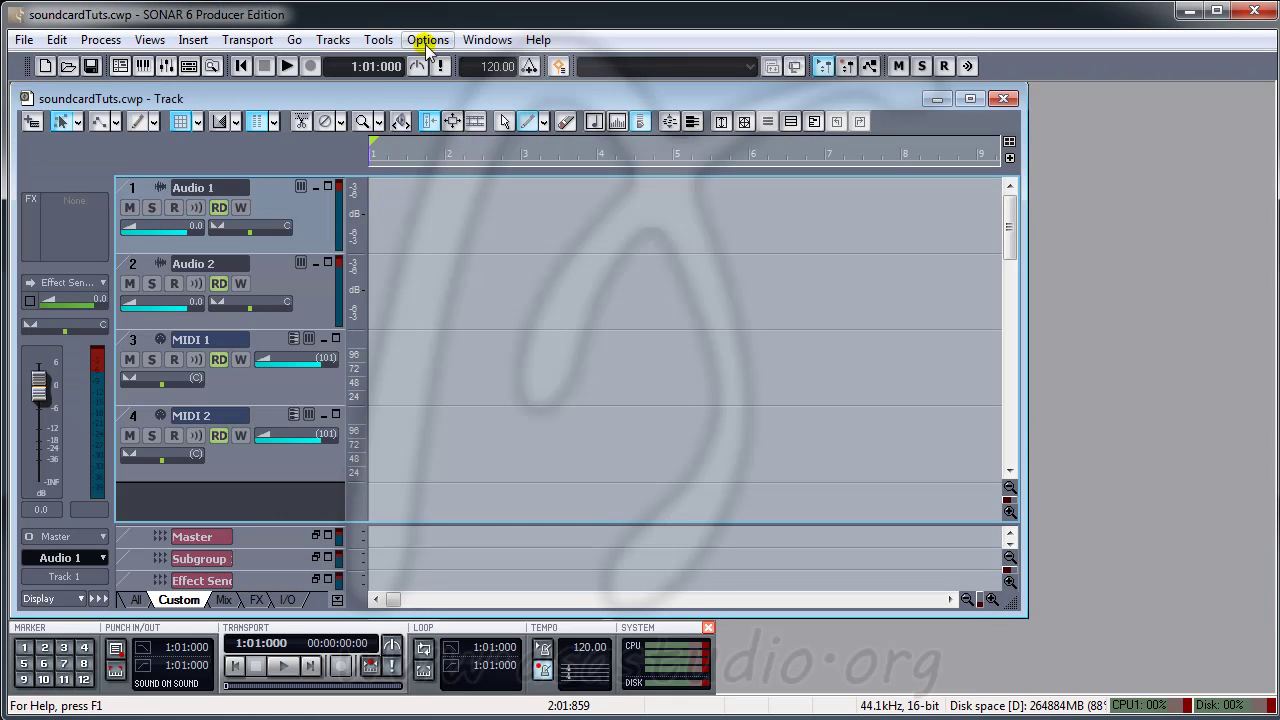
# Inspect the timing masters, driver mode, latency device, enabled drivers and driver profile in the audio options after the restart.
pyautogui.click(427, 40)
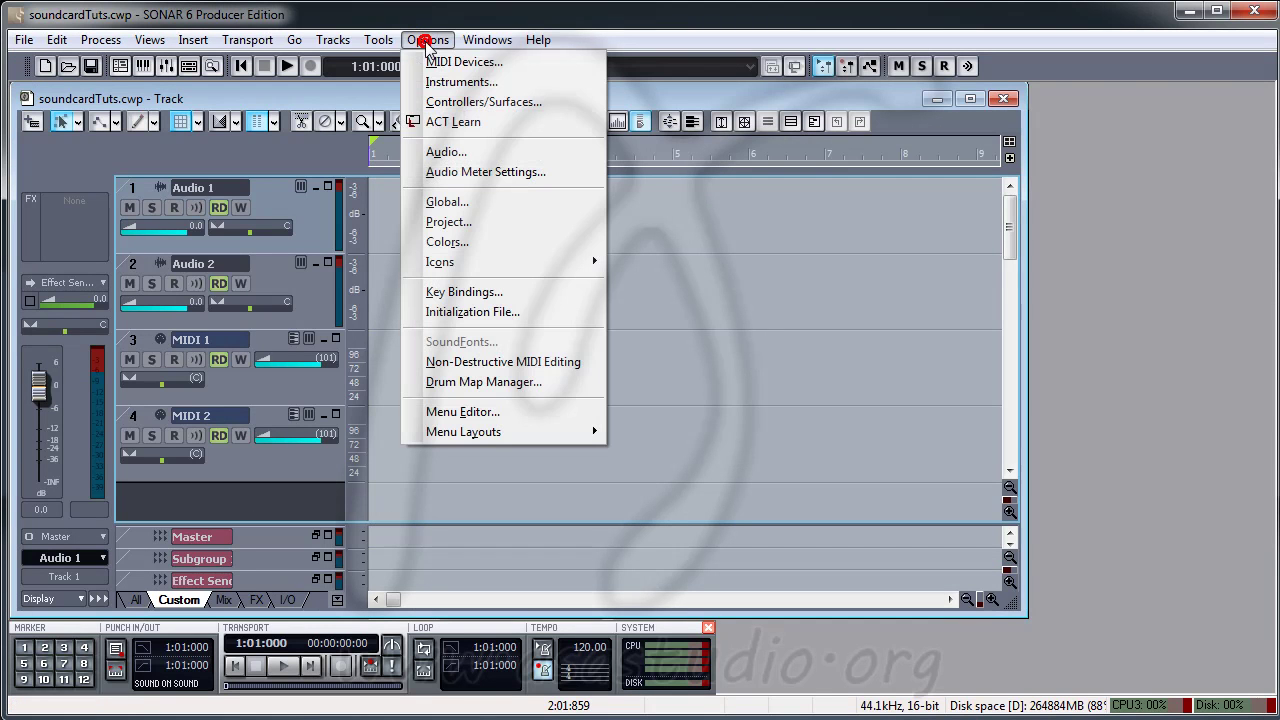
pyautogui.click(437, 149)
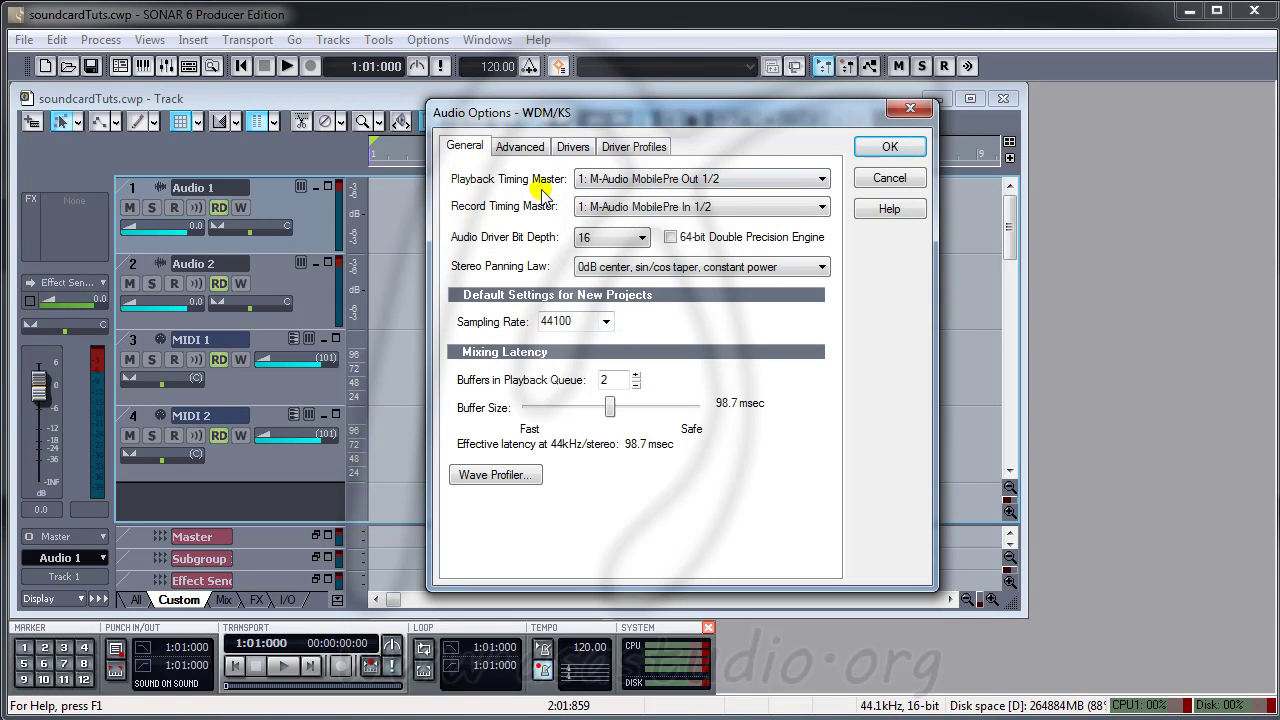
pyautogui.click(520, 150)
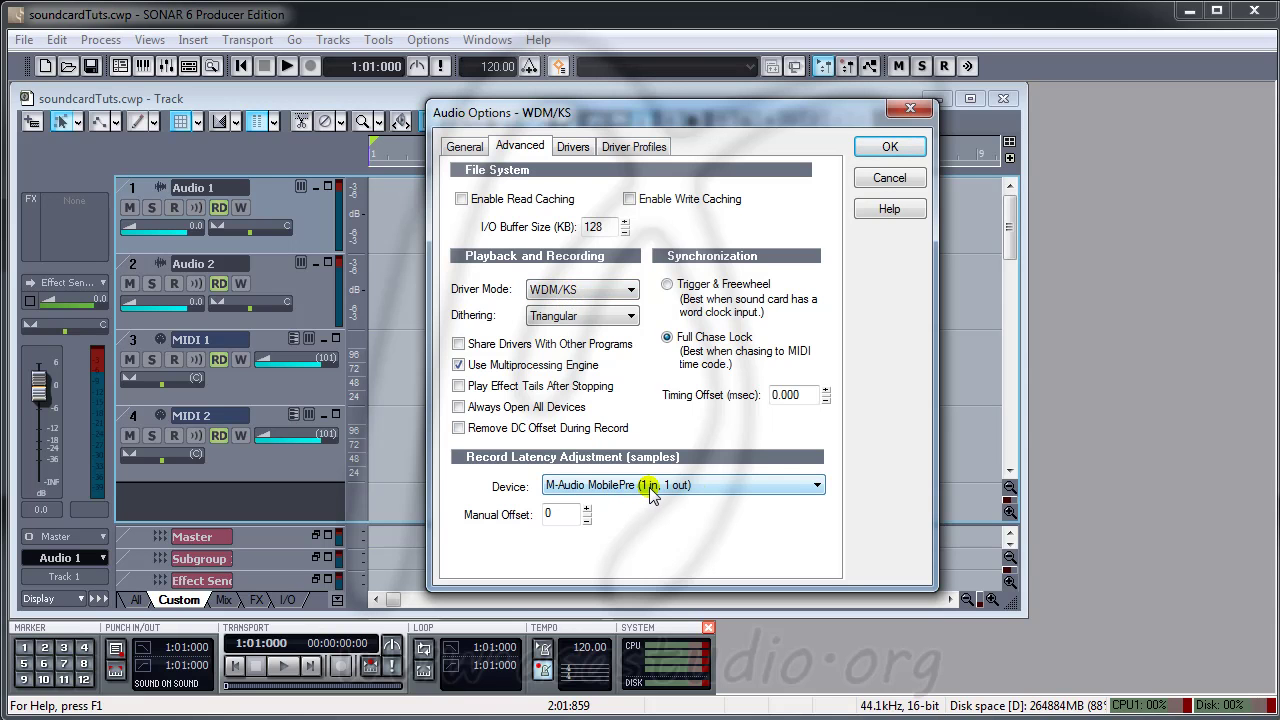
pyautogui.click(573, 147)
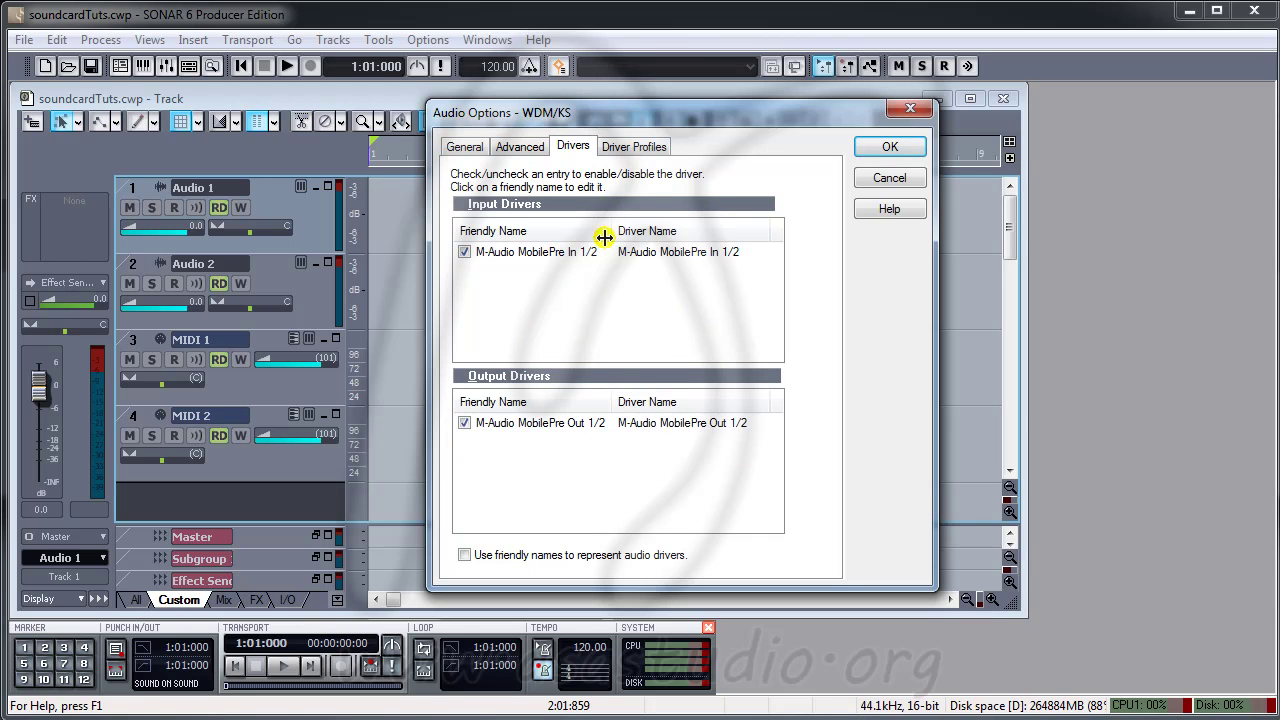
pyautogui.click(626, 145)
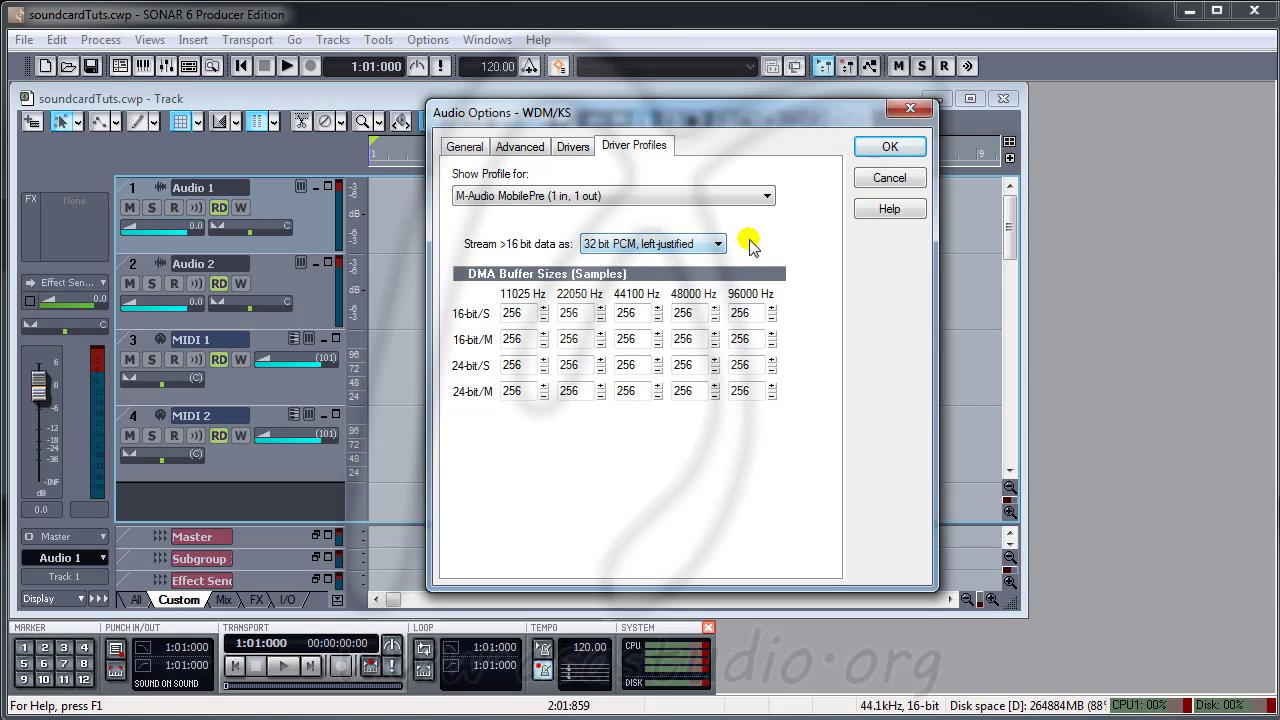
# Close the audio options and enable Microsoft MIDI Mapper as the MIDI output device.
pyautogui.click(888, 148)
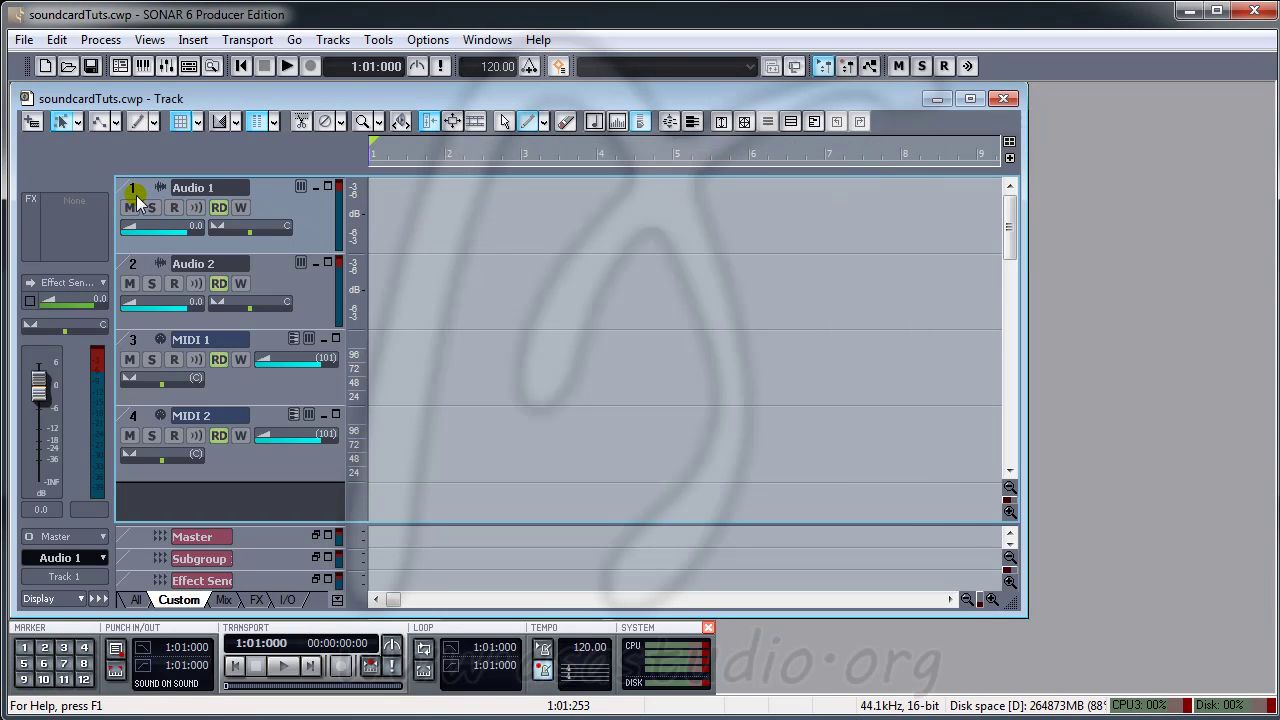
pyautogui.click(420, 44)
pyautogui.click(430, 60)
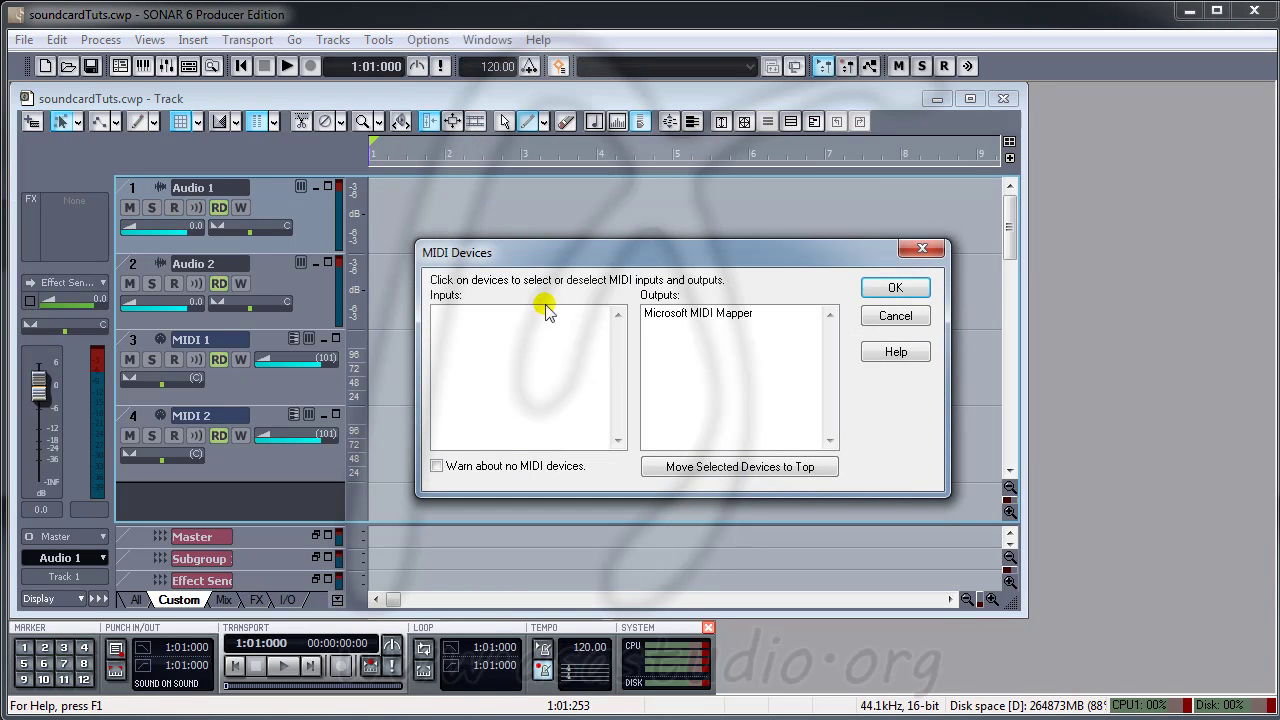
pyautogui.click(716, 318)
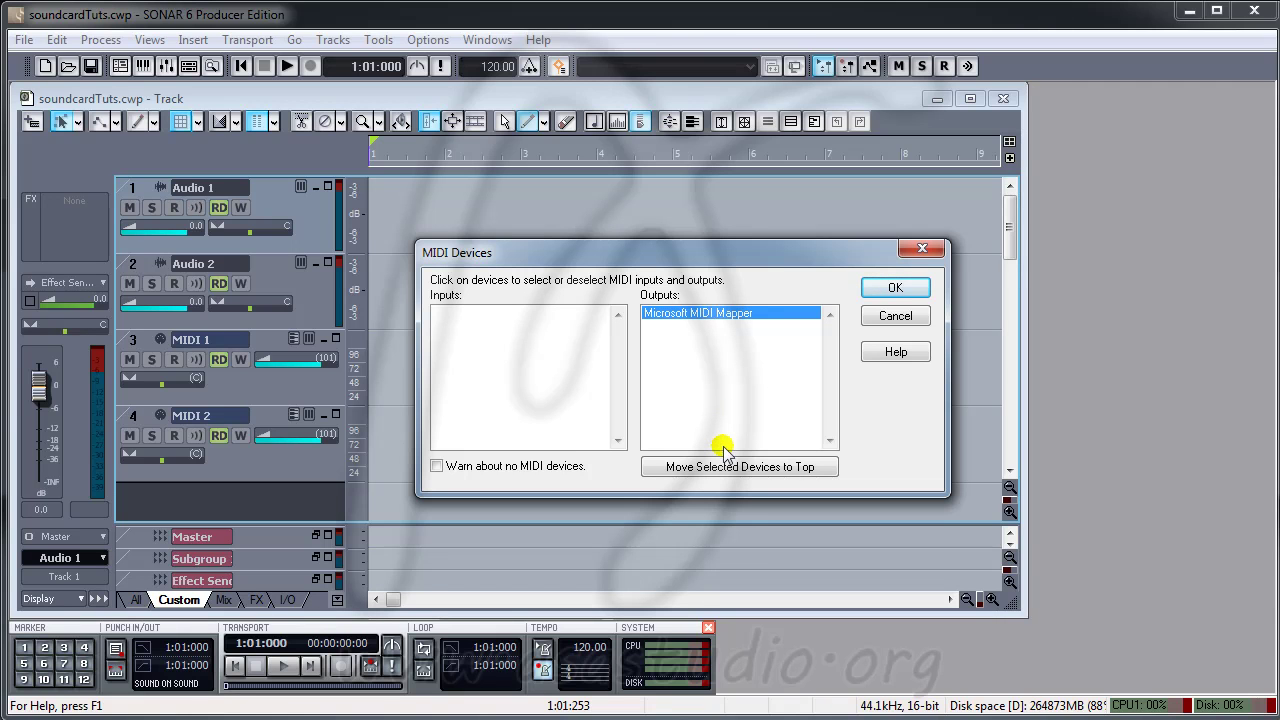
pyautogui.click(895, 288)
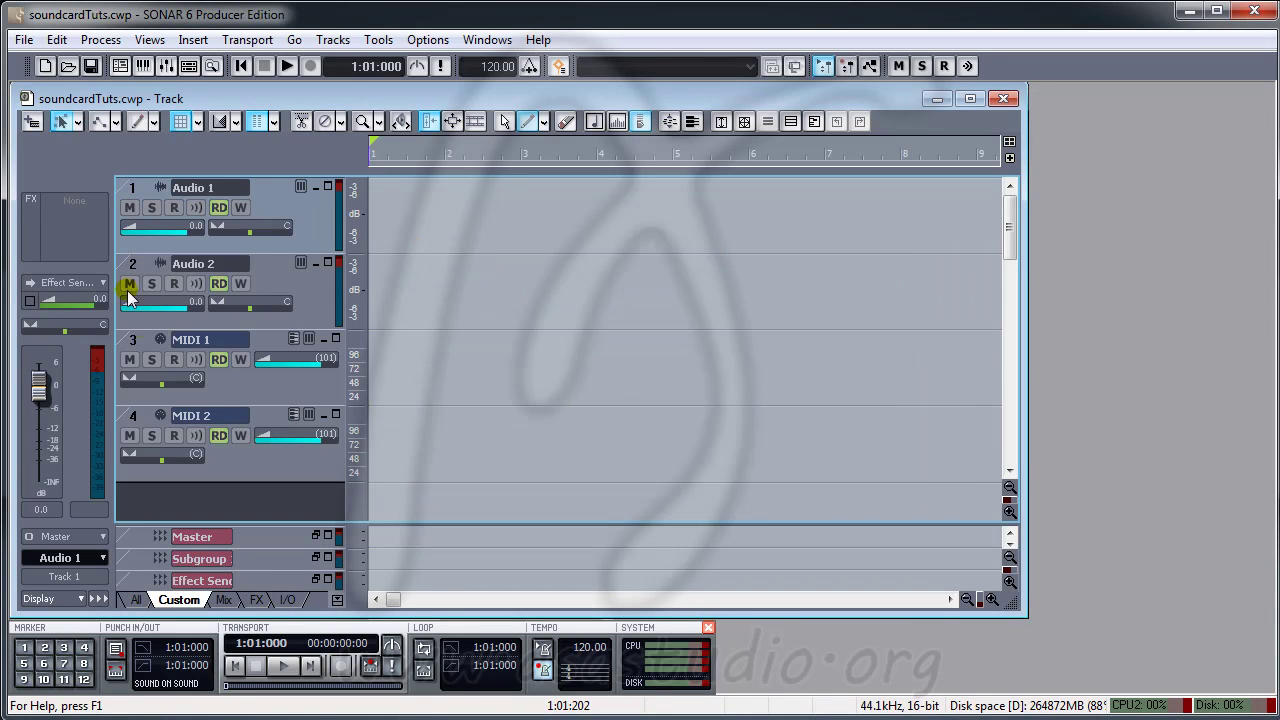
# Open the Piano Roll for the MIDI 1 track and audition notes on its keyboard.
pyautogui.click(131, 345)
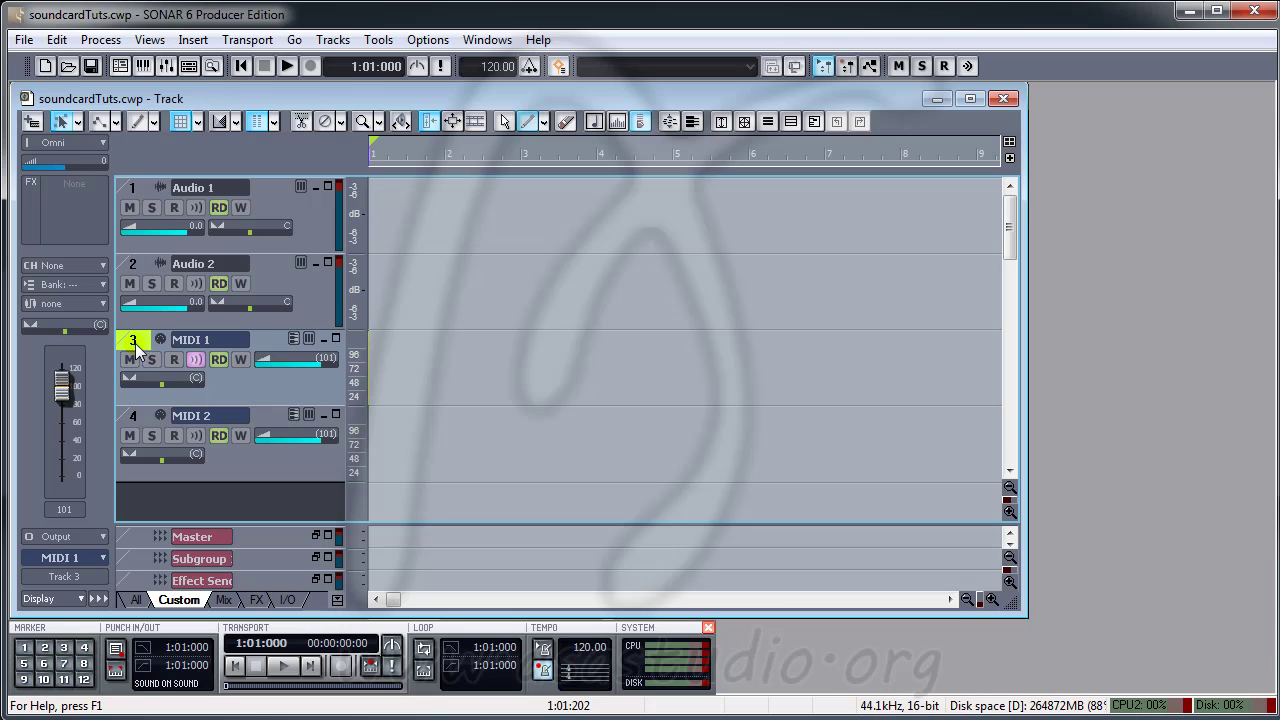
pyautogui.click(143, 66)
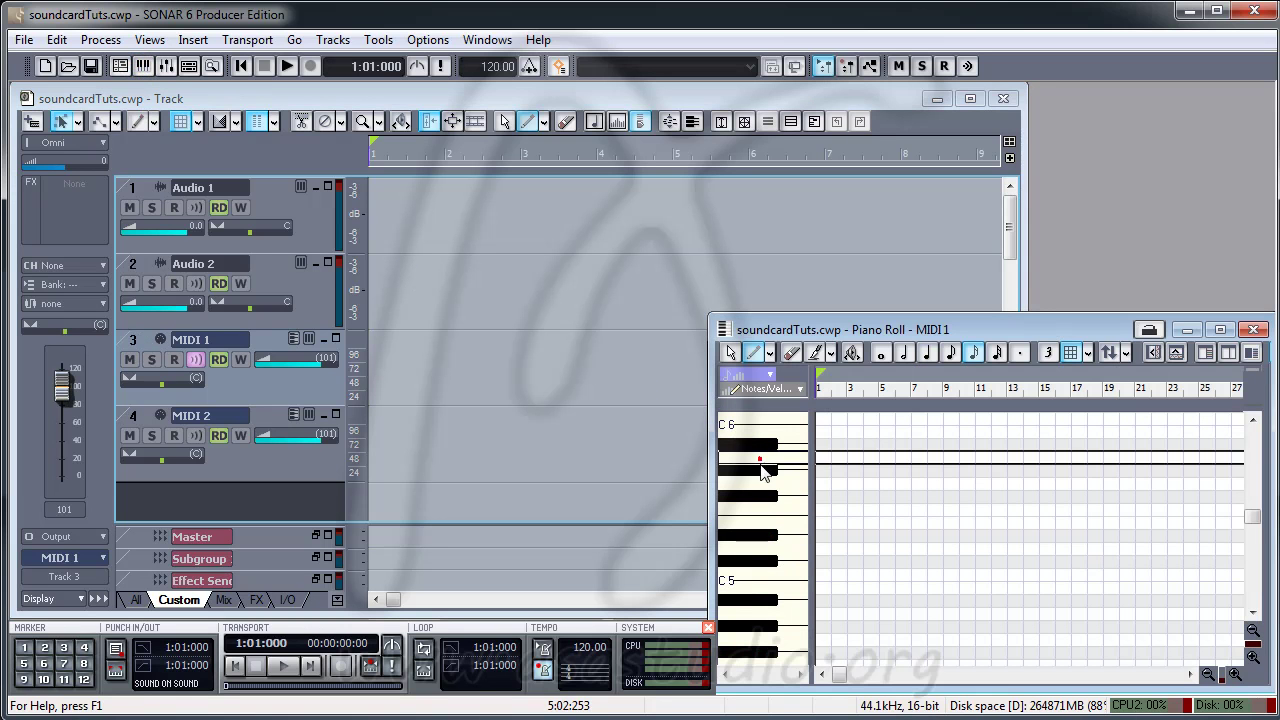
pyautogui.scroll(-2, 770, 560)
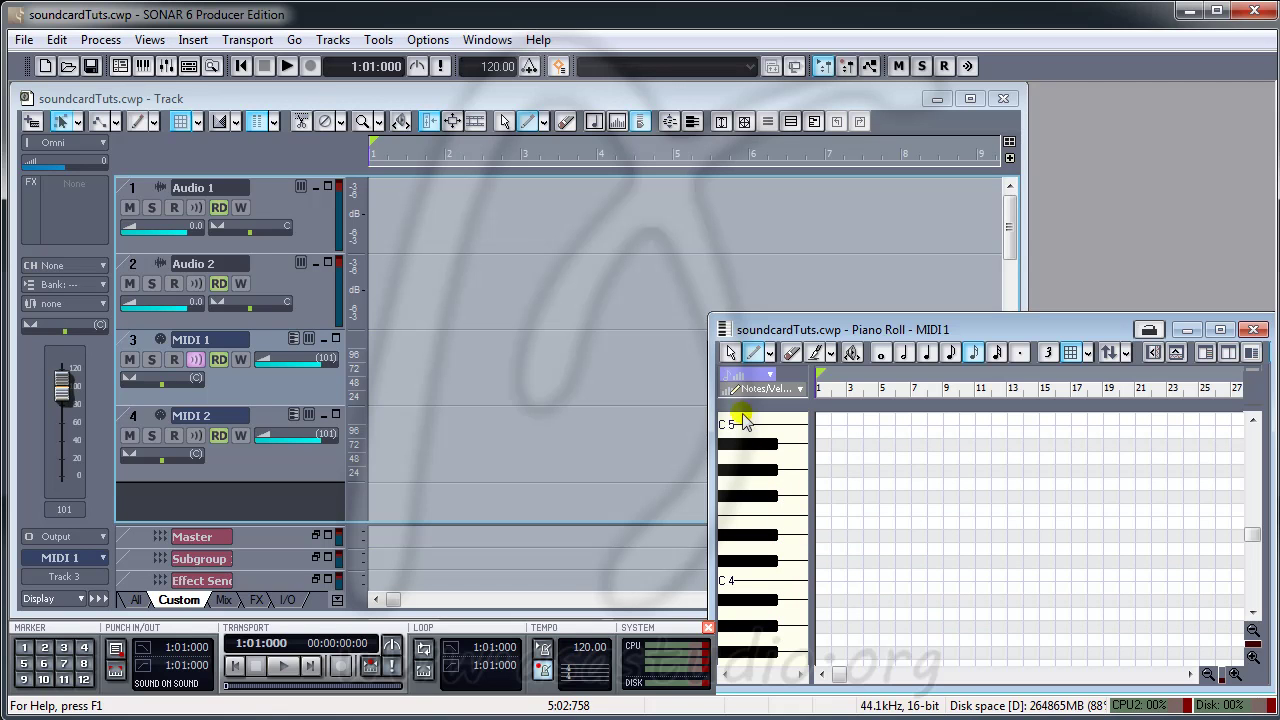
pyautogui.click(540, 252)
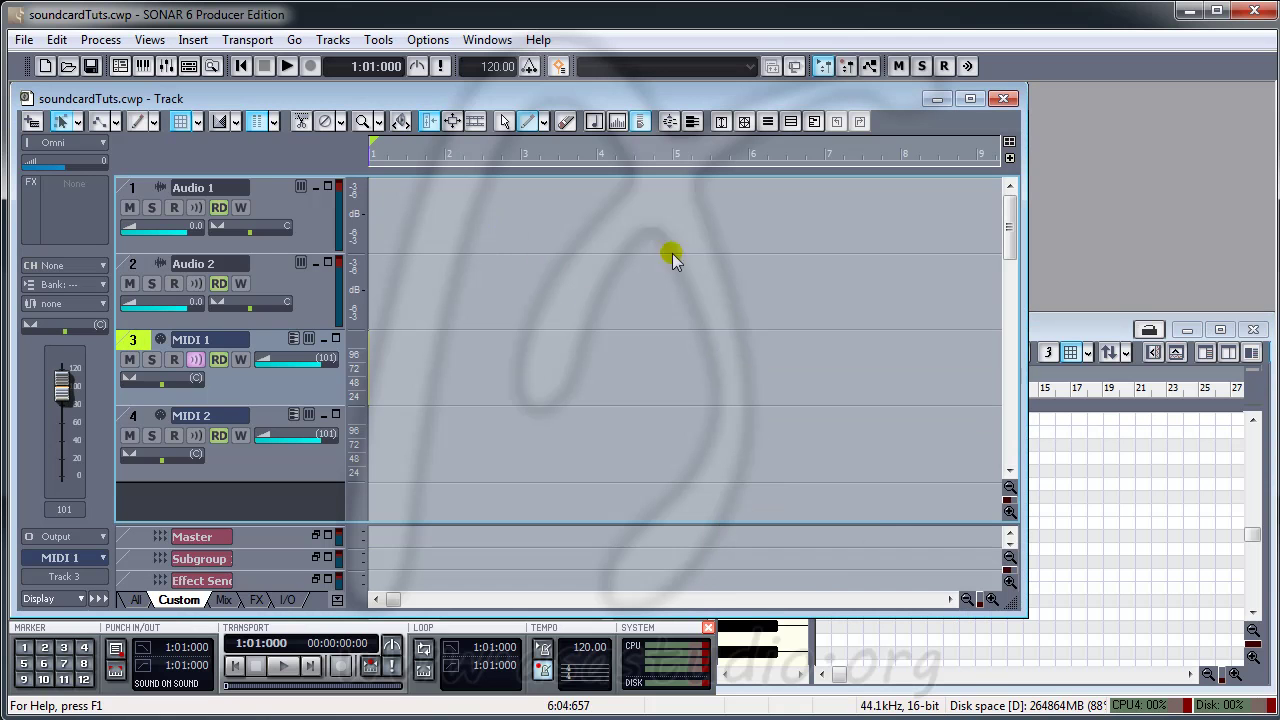
# Check the driver mode and the enabled input and output drivers in the audio options.
pyautogui.click(417, 40)
pyautogui.click(446, 155)
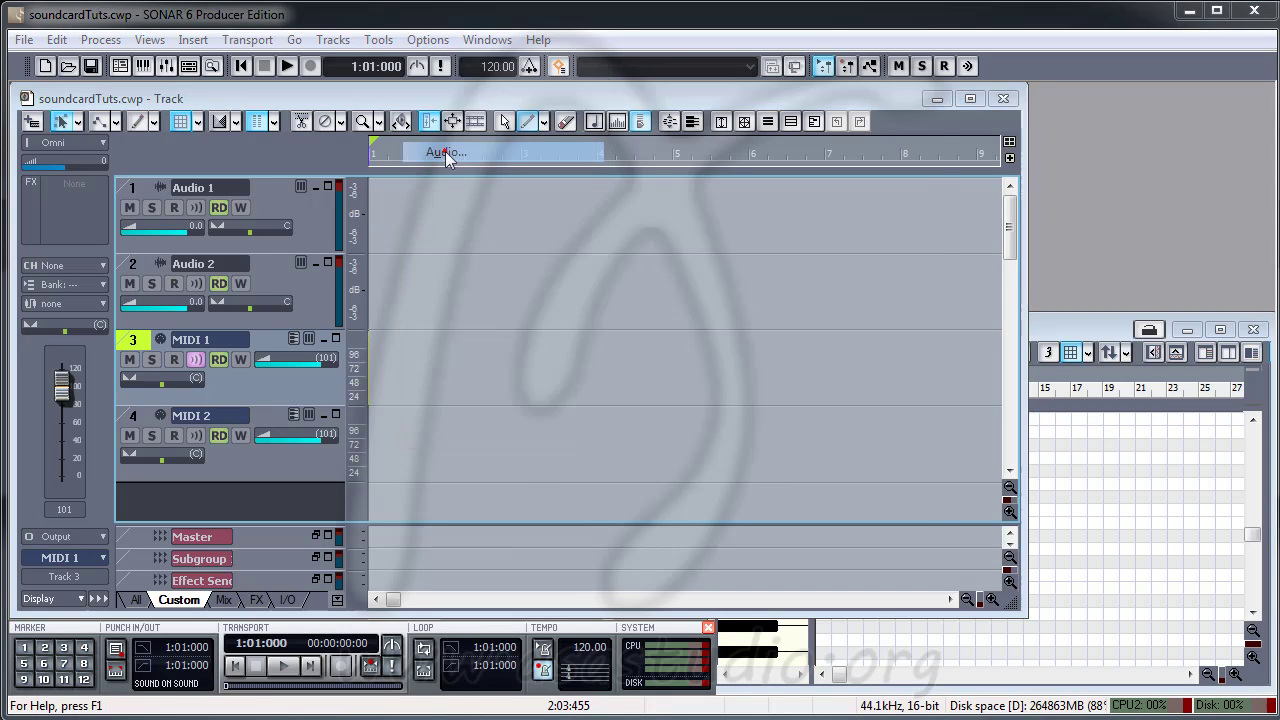
pyautogui.click(519, 147)
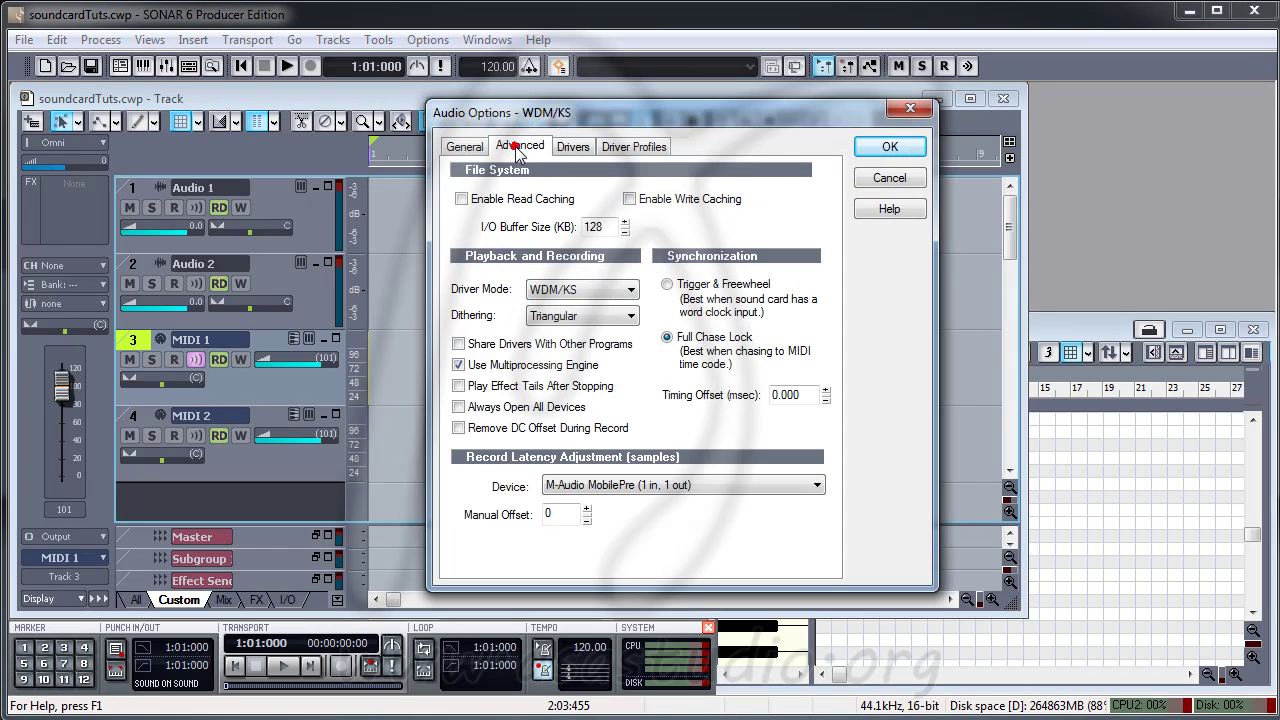
pyautogui.click(574, 148)
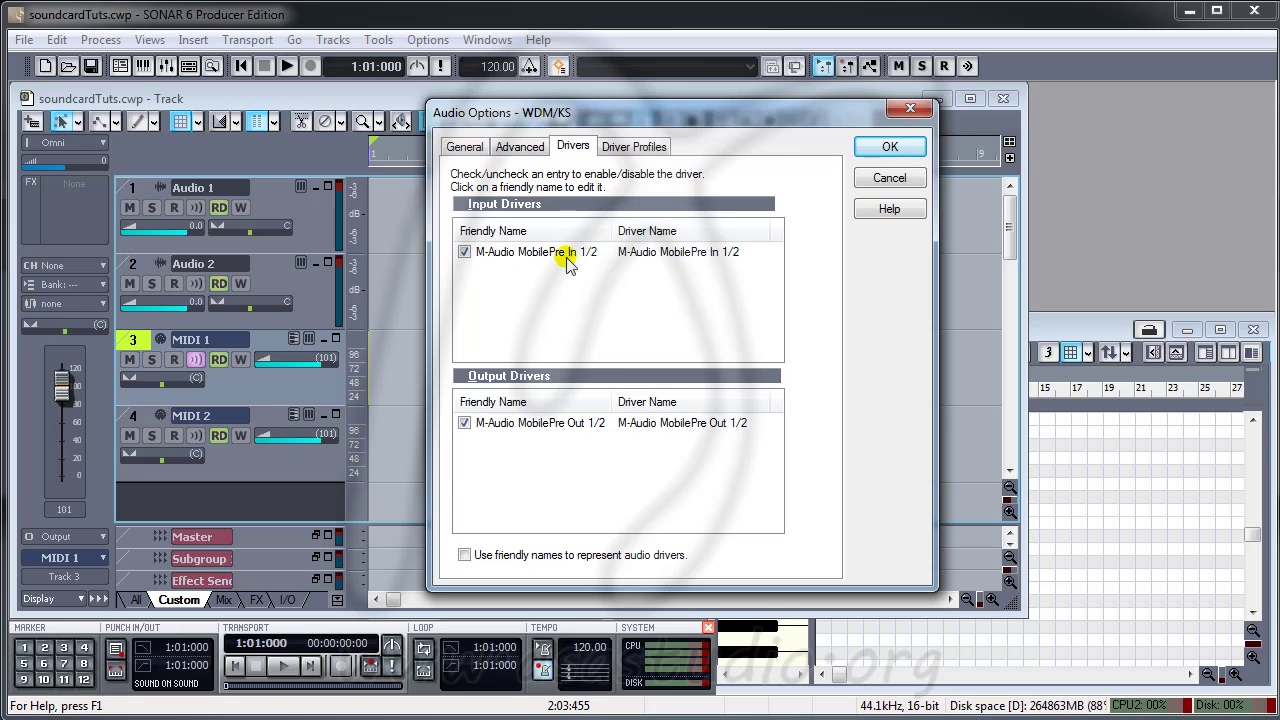
pyautogui.click(889, 147)
# Select Microsoft MIDI Mapper again as the MIDI output, confirm, and return to the MIDI 1 Piano Roll.
pyautogui.click(419, 42)
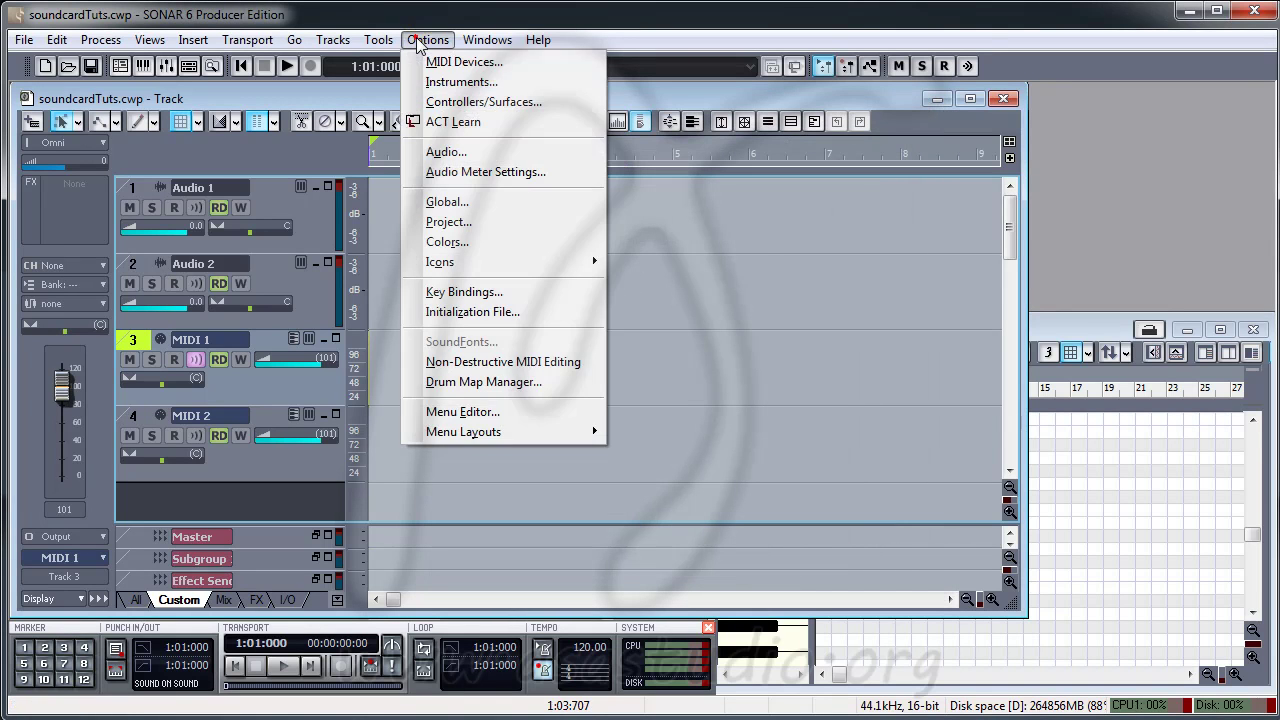
pyautogui.click(450, 62)
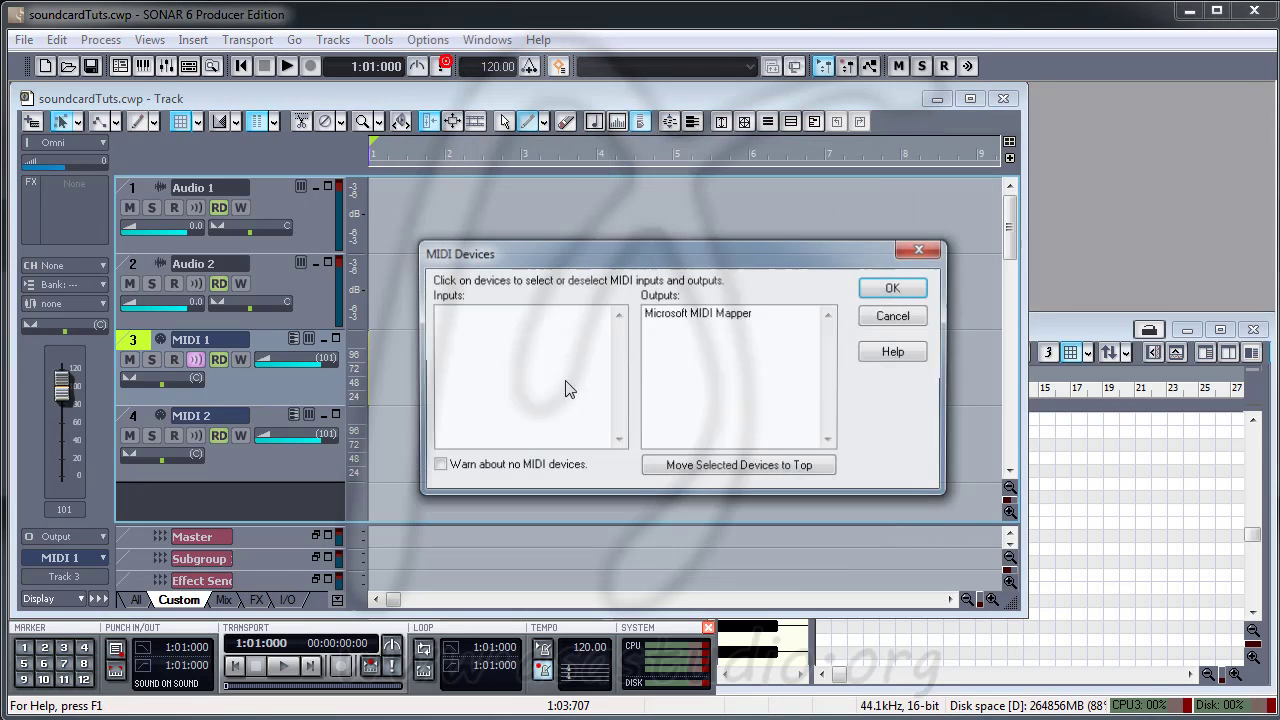
pyautogui.click(707, 318)
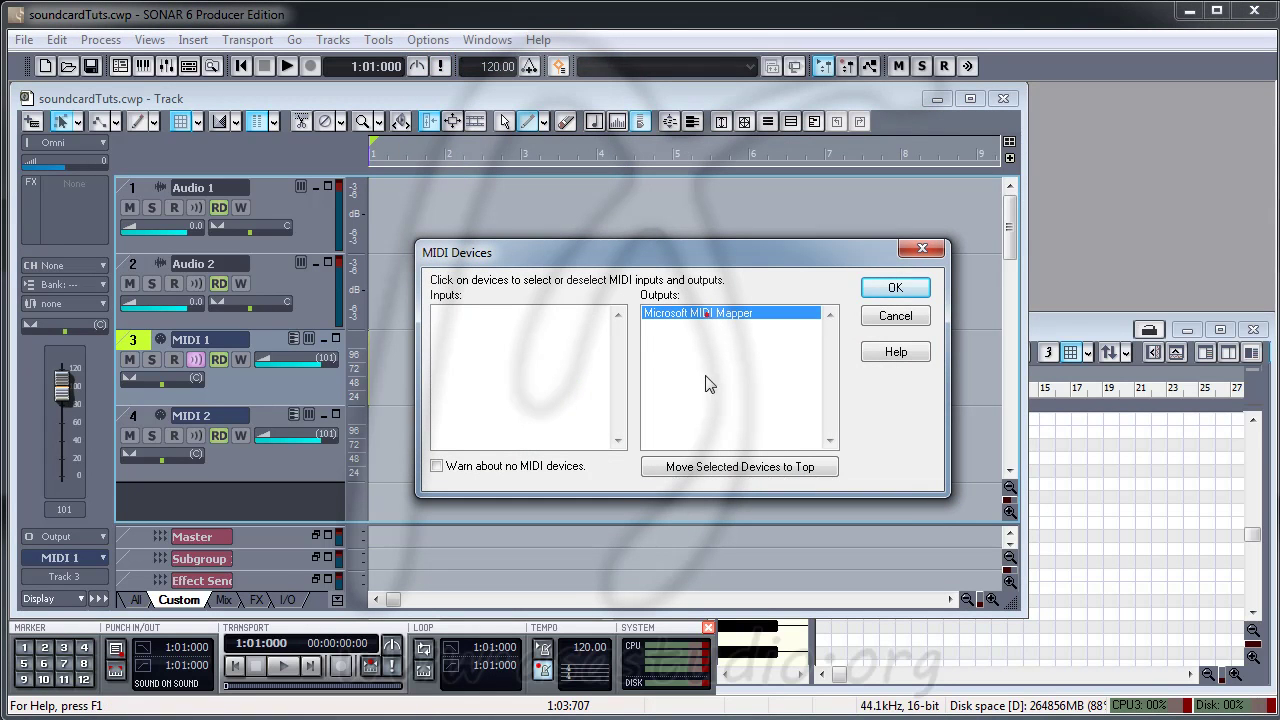
pyautogui.click(897, 288)
pyautogui.click(1070, 333)
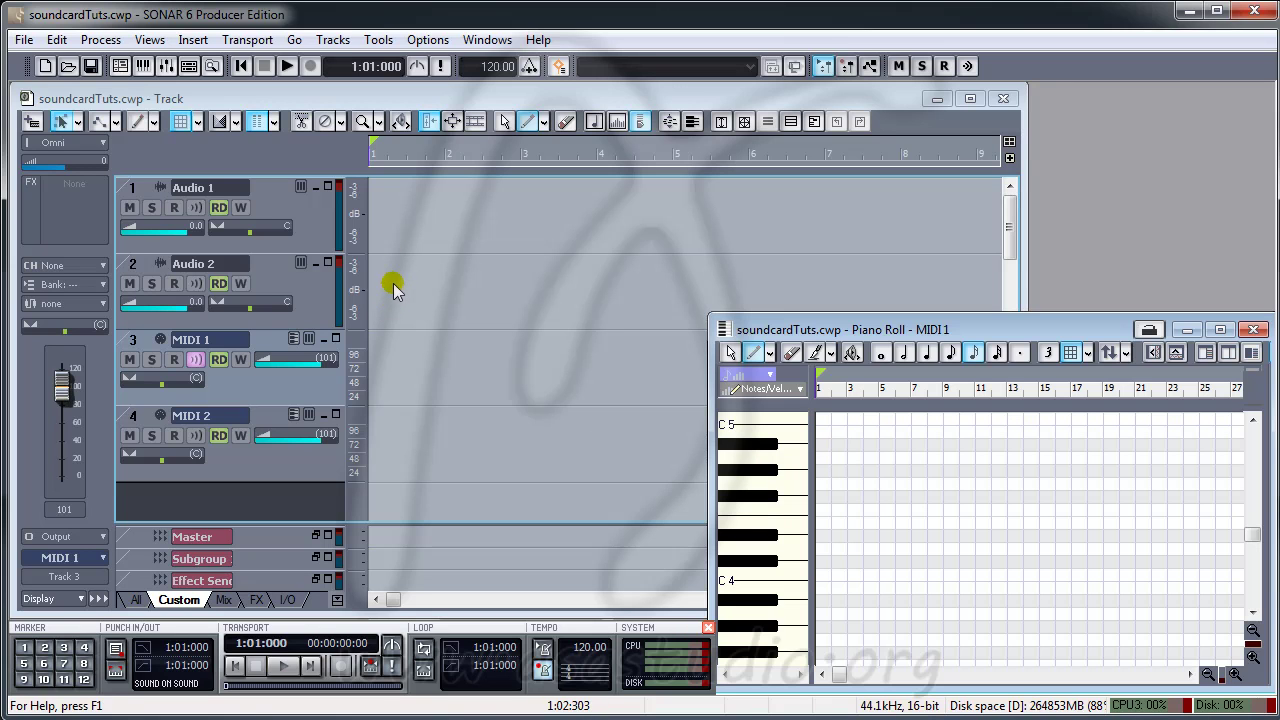
# Set the audio driver mode to MME (32-Bit) and accept the restart notice.
pyautogui.click(425, 42)
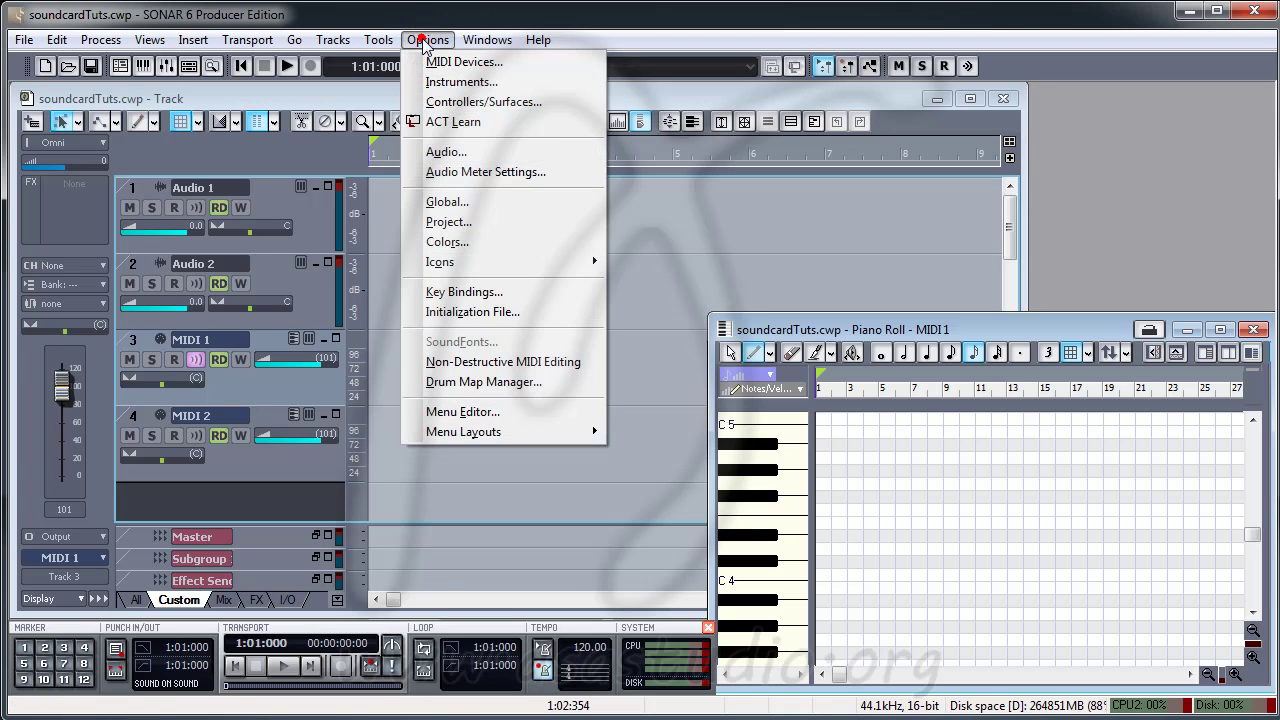
pyautogui.click(445, 155)
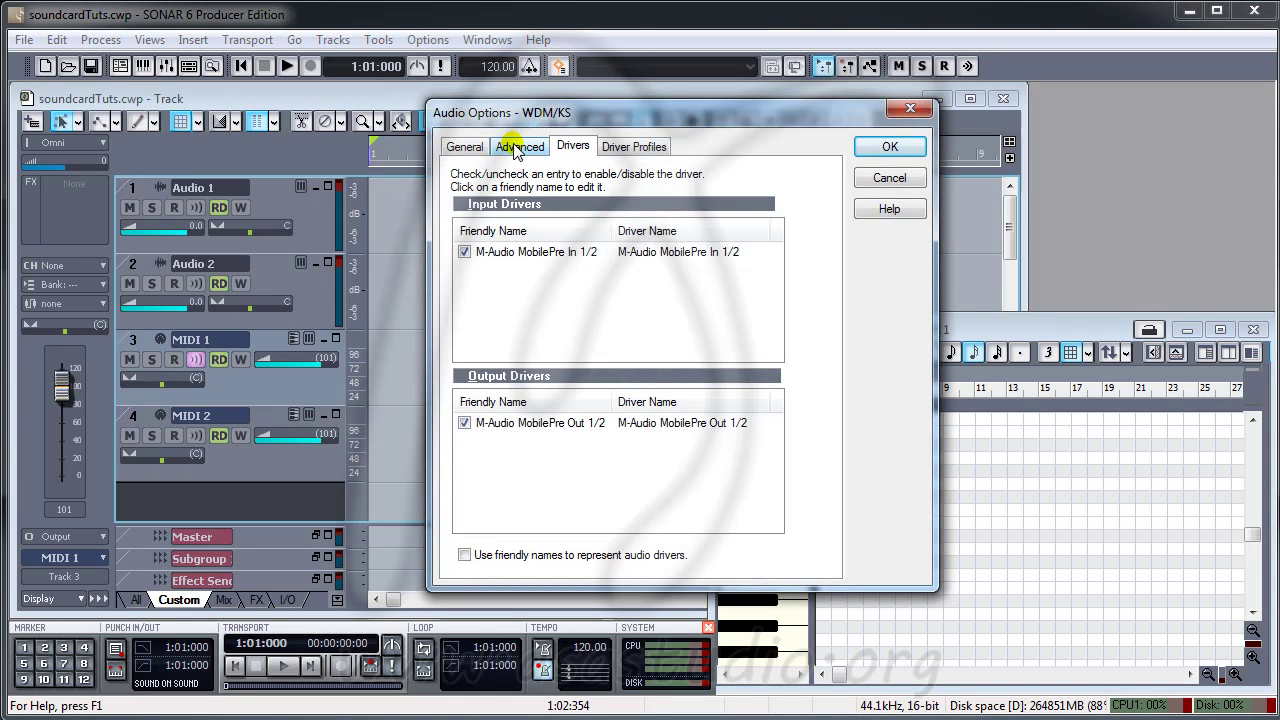
pyautogui.click(518, 148)
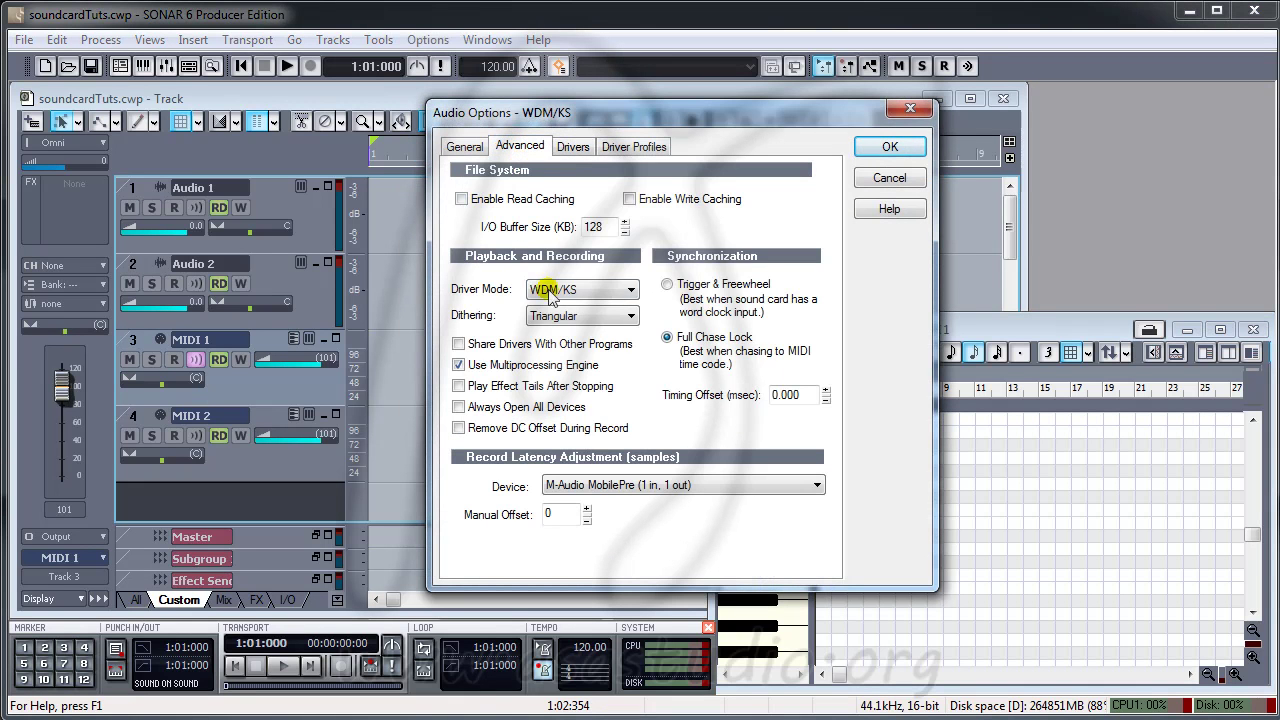
pyautogui.click(604, 290)
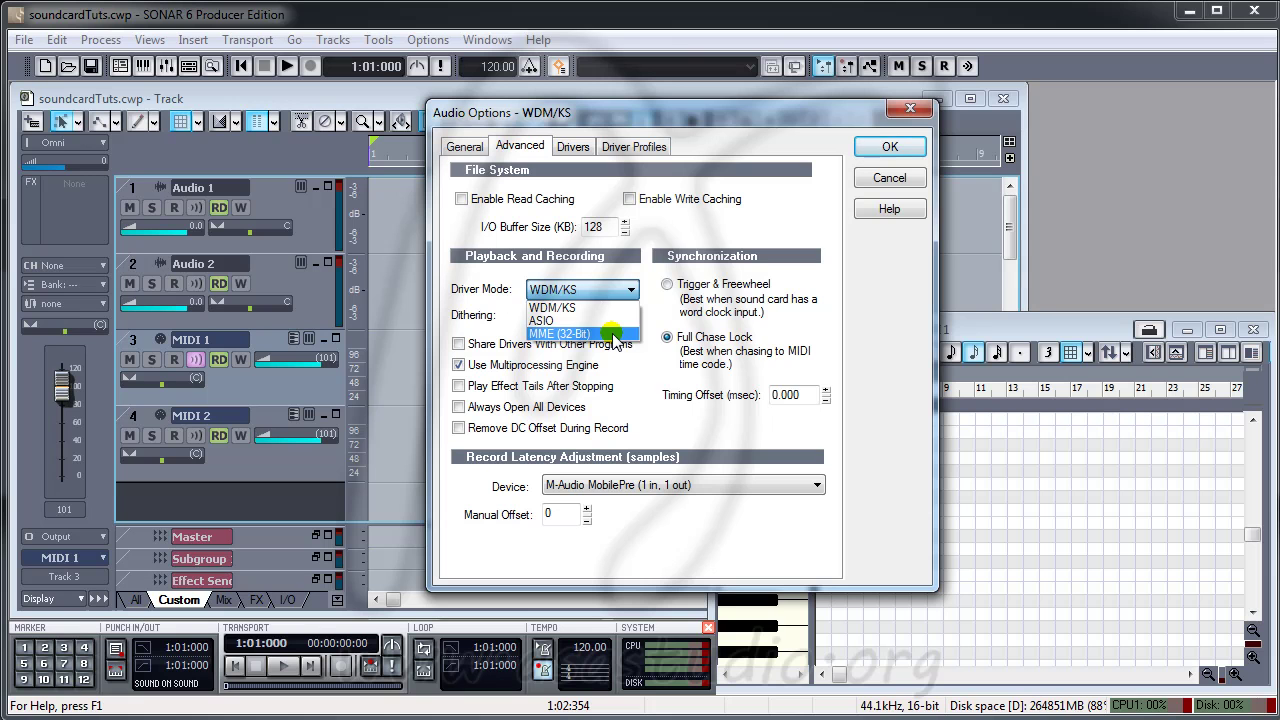
pyautogui.click(612, 334)
pyautogui.click(884, 148)
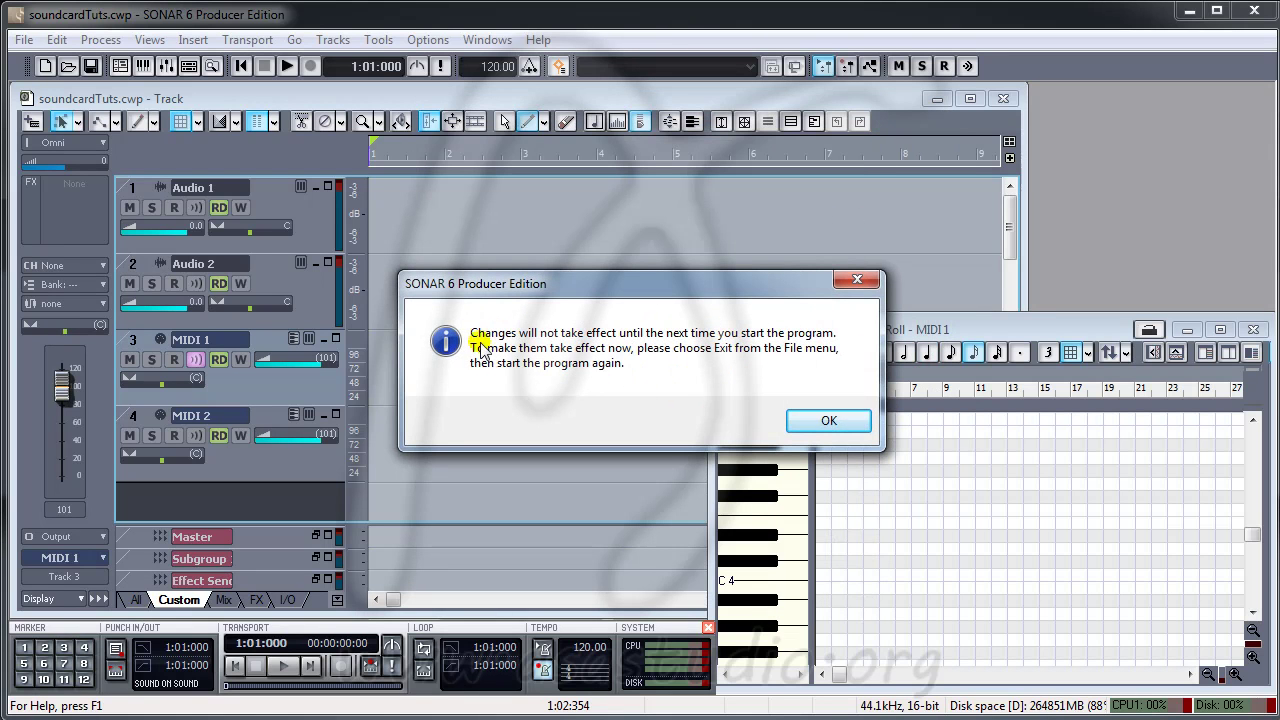
pyautogui.click(822, 422)
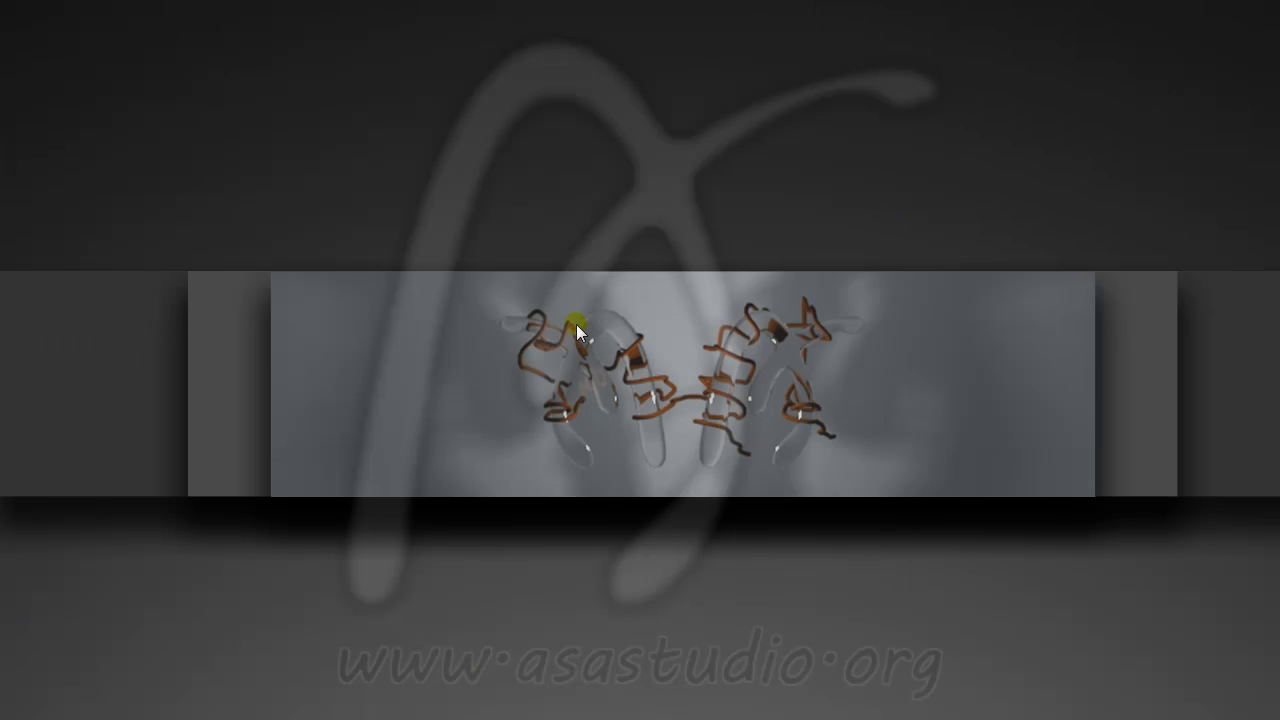
# Relaunch the 32-bit SONAR 6 Producer Edition and let the Wave Profiler test the audio hardware.
pyautogui.press('super')
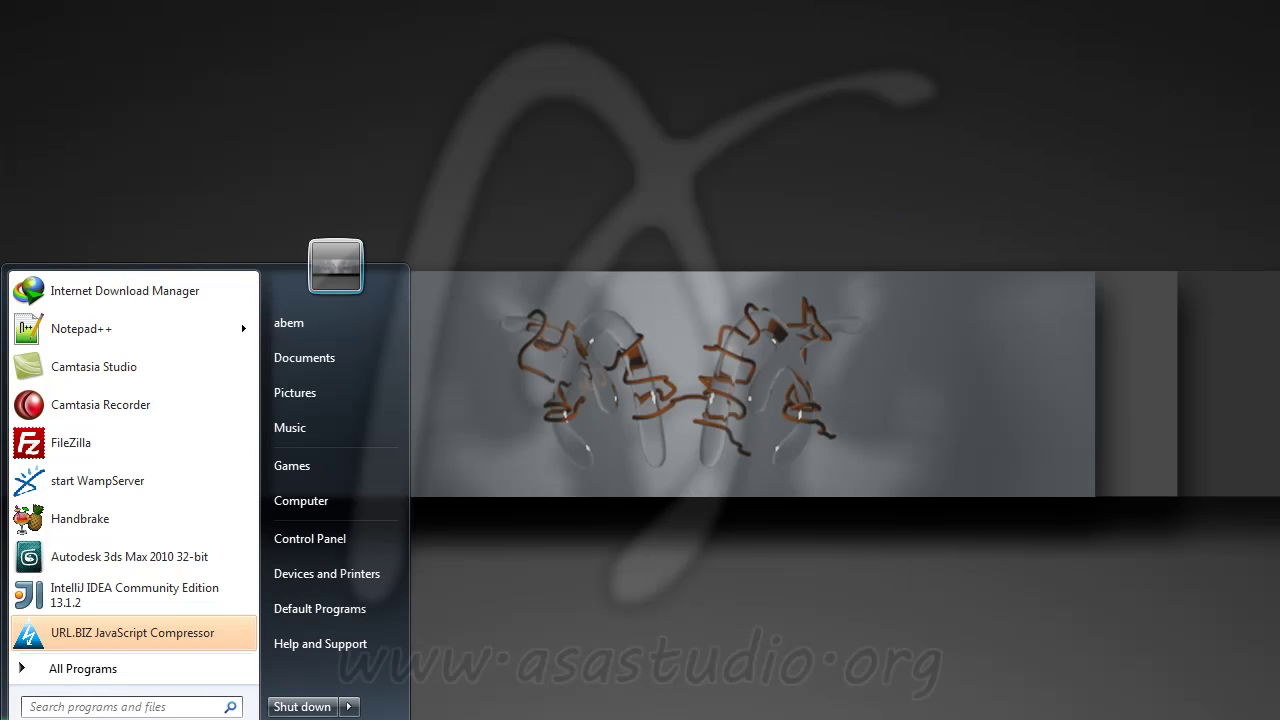
pyautogui.click(80, 668)
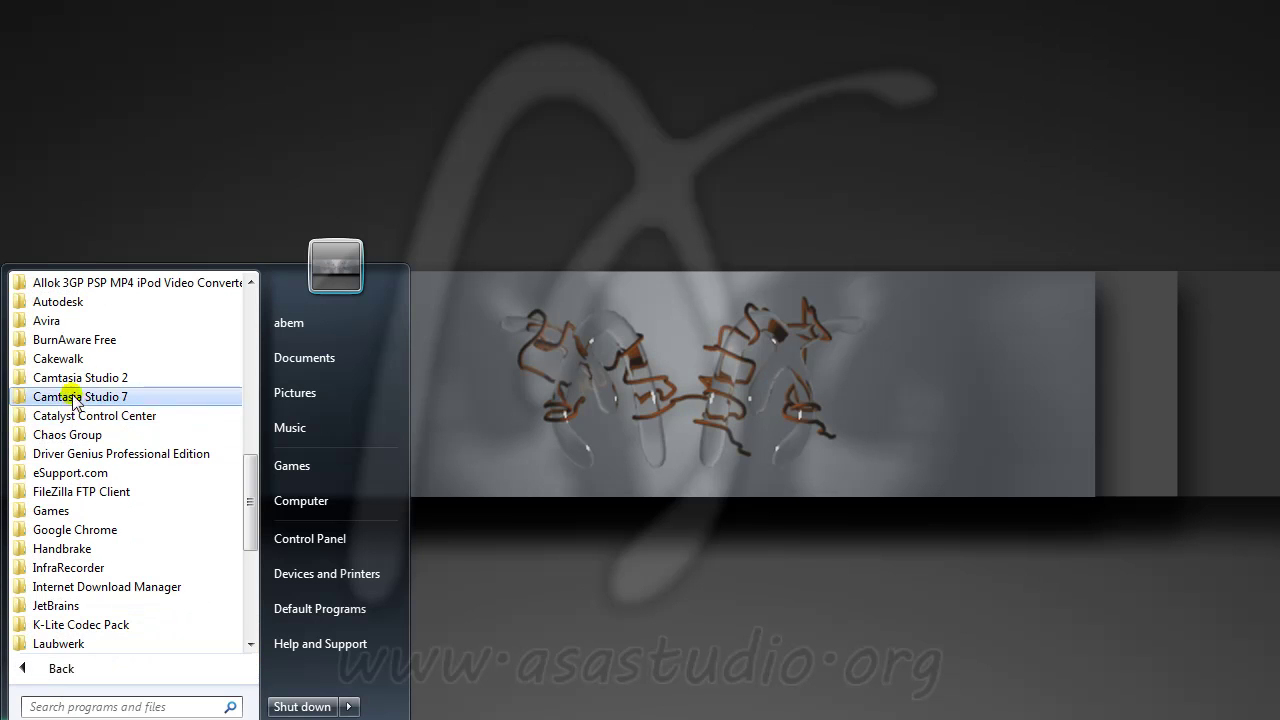
pyautogui.click(68, 359)
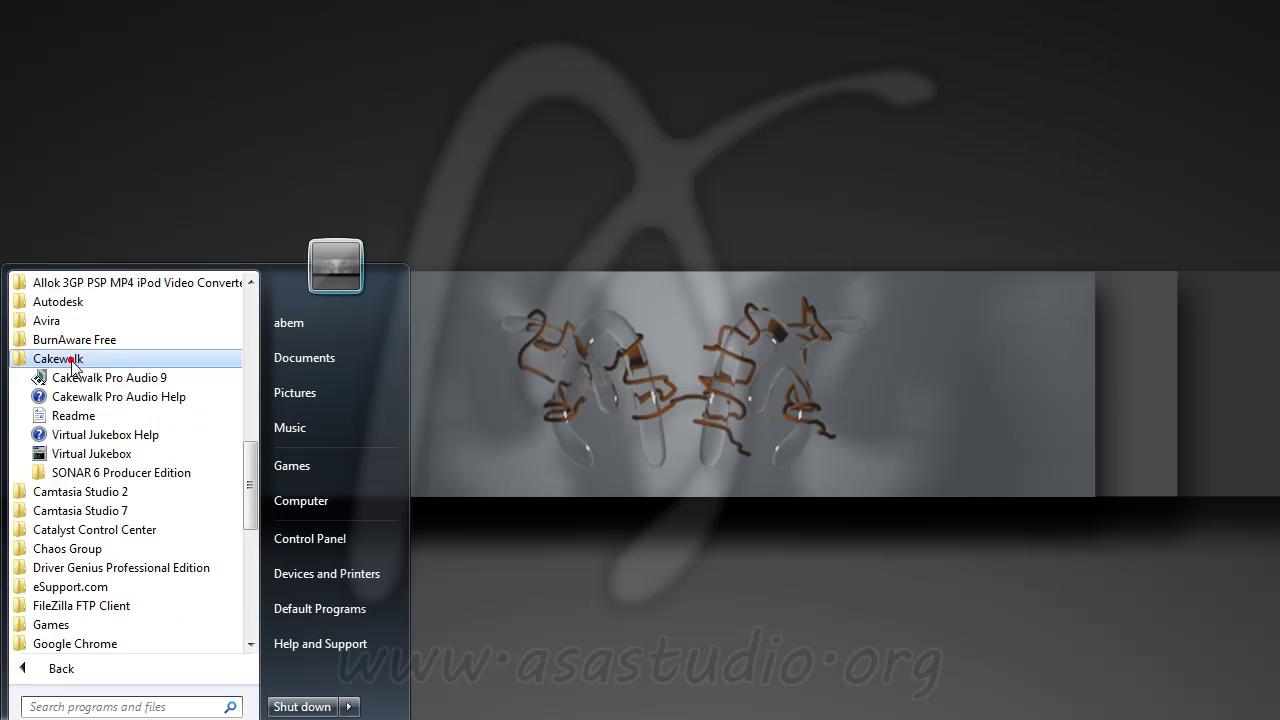
pyautogui.click(85, 474)
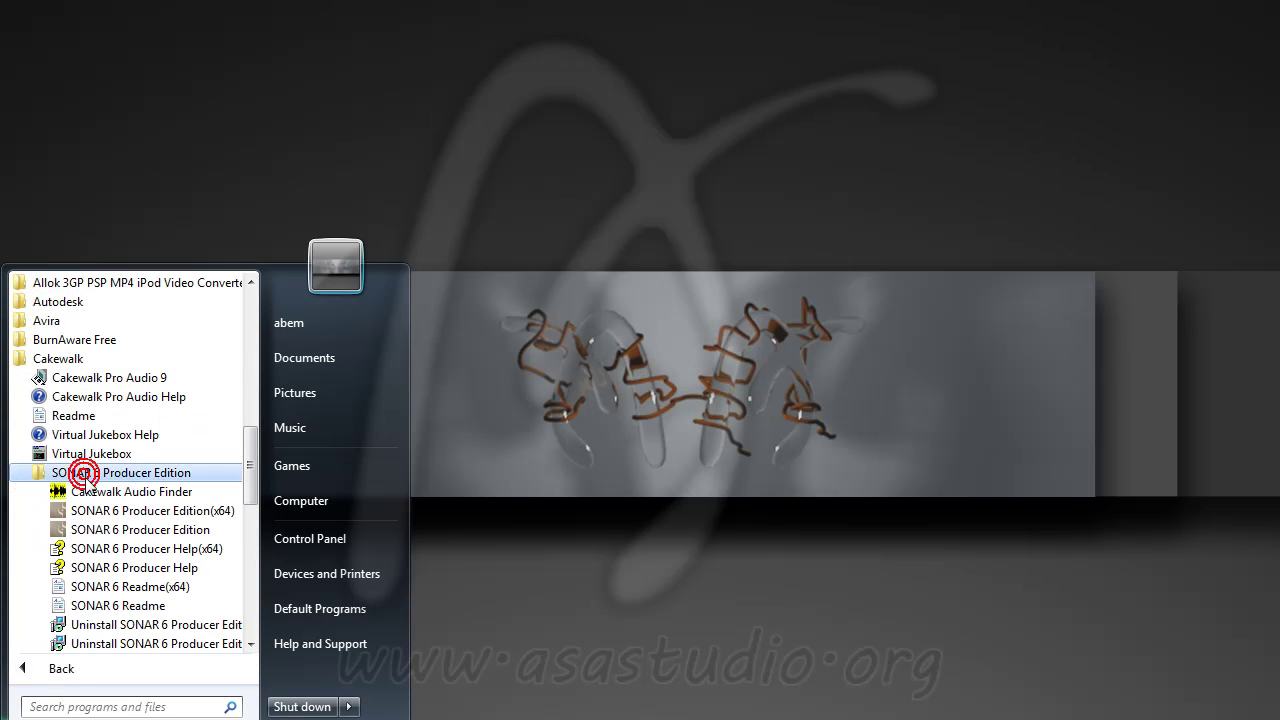
pyautogui.click(104, 530)
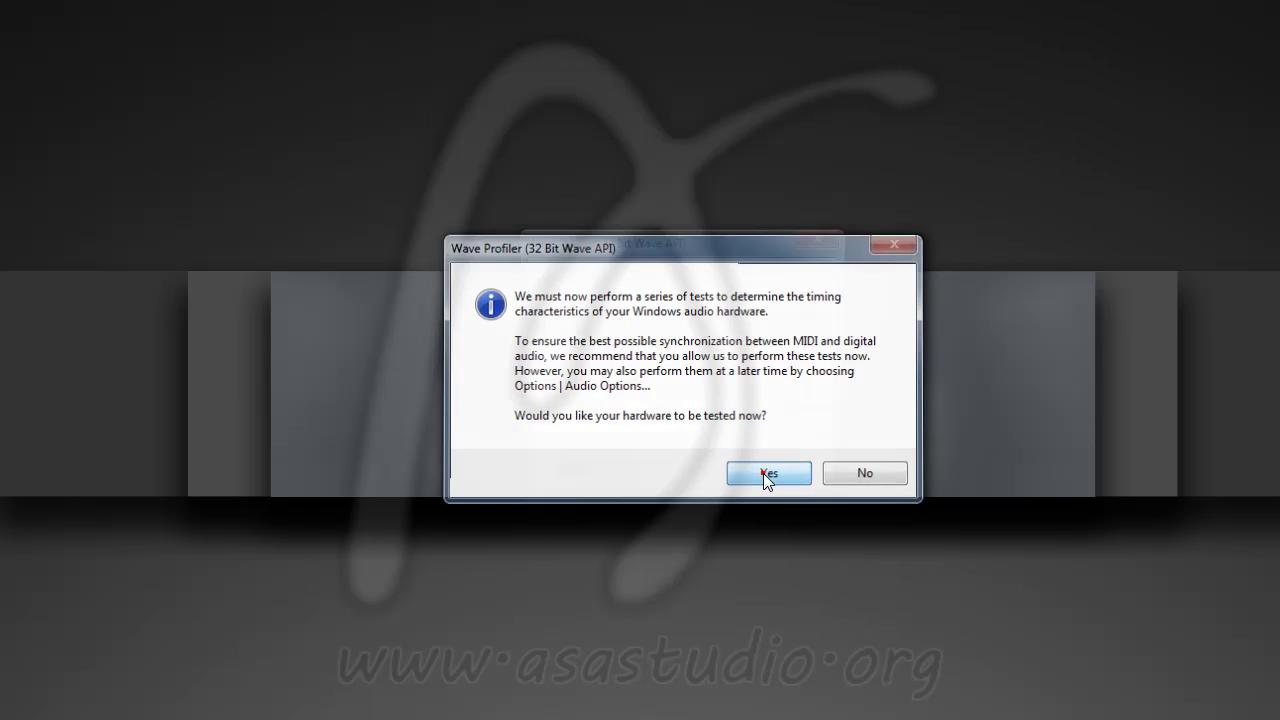
pyautogui.click(766, 476)
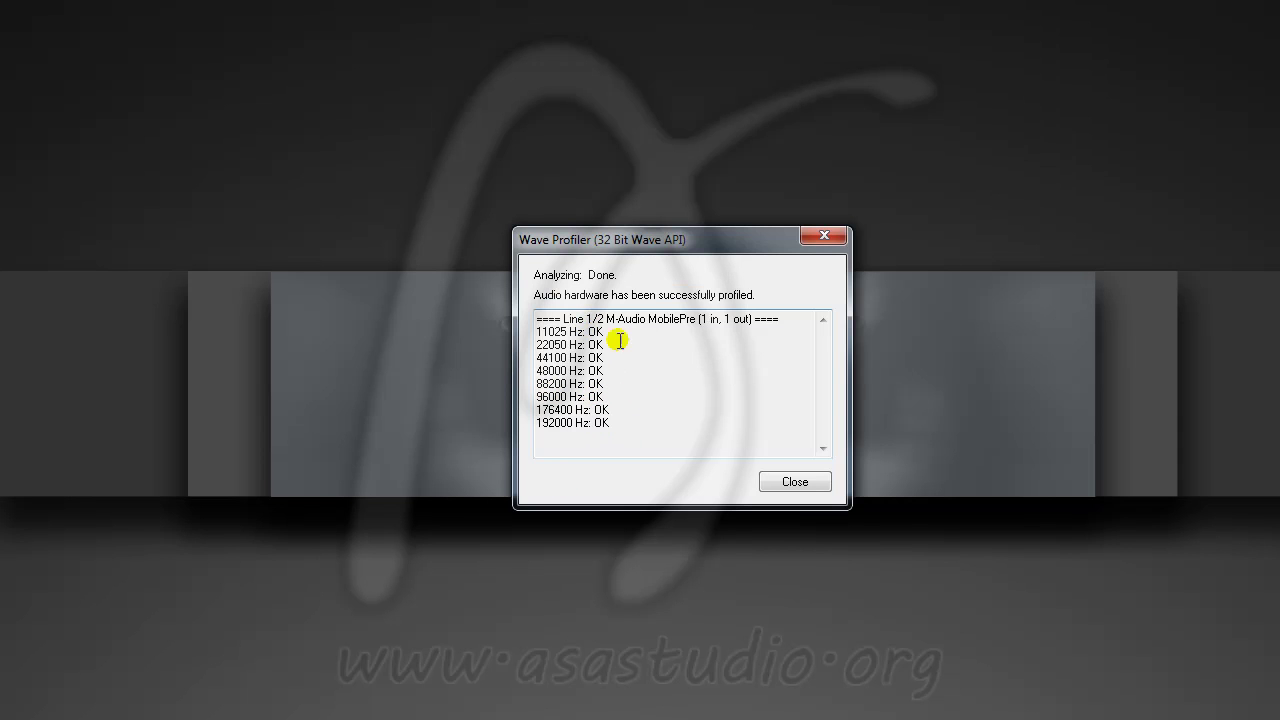
pyautogui.click(795, 482)
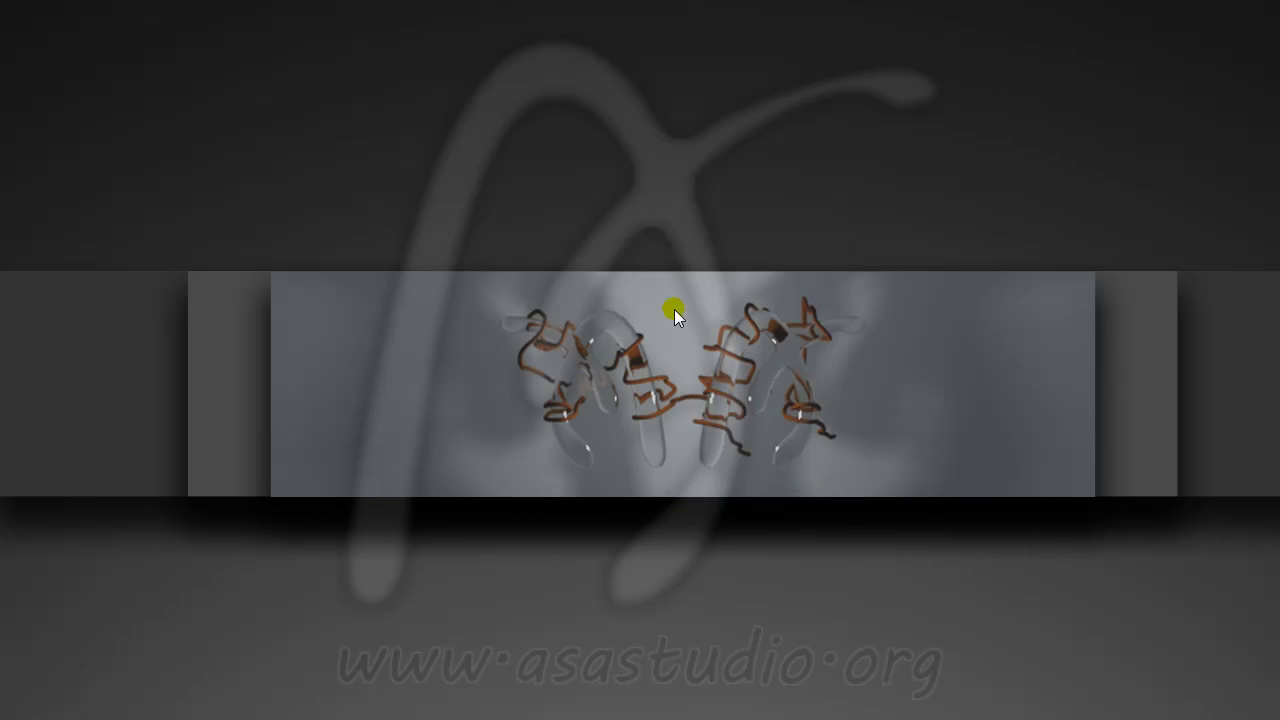
# Reopen the soundcardTuts.cwp project and select the MIDI 1 track.
pyautogui.click(23, 40)
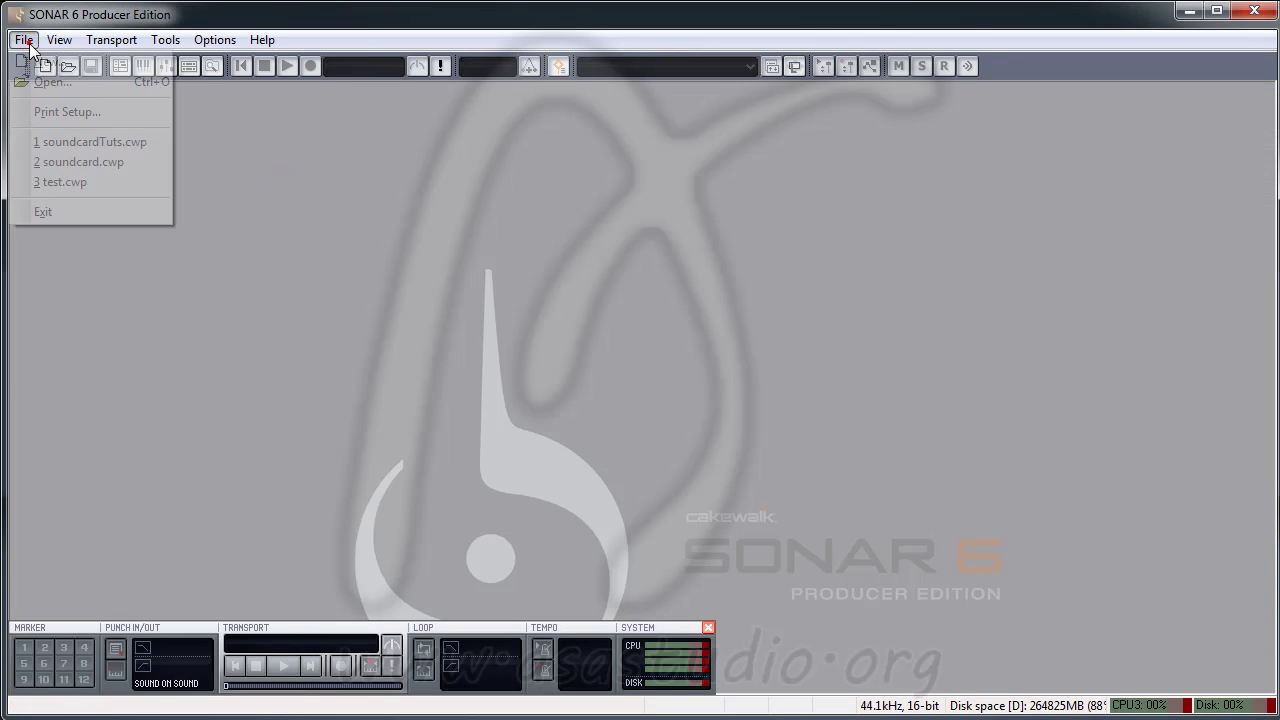
pyautogui.click(48, 142)
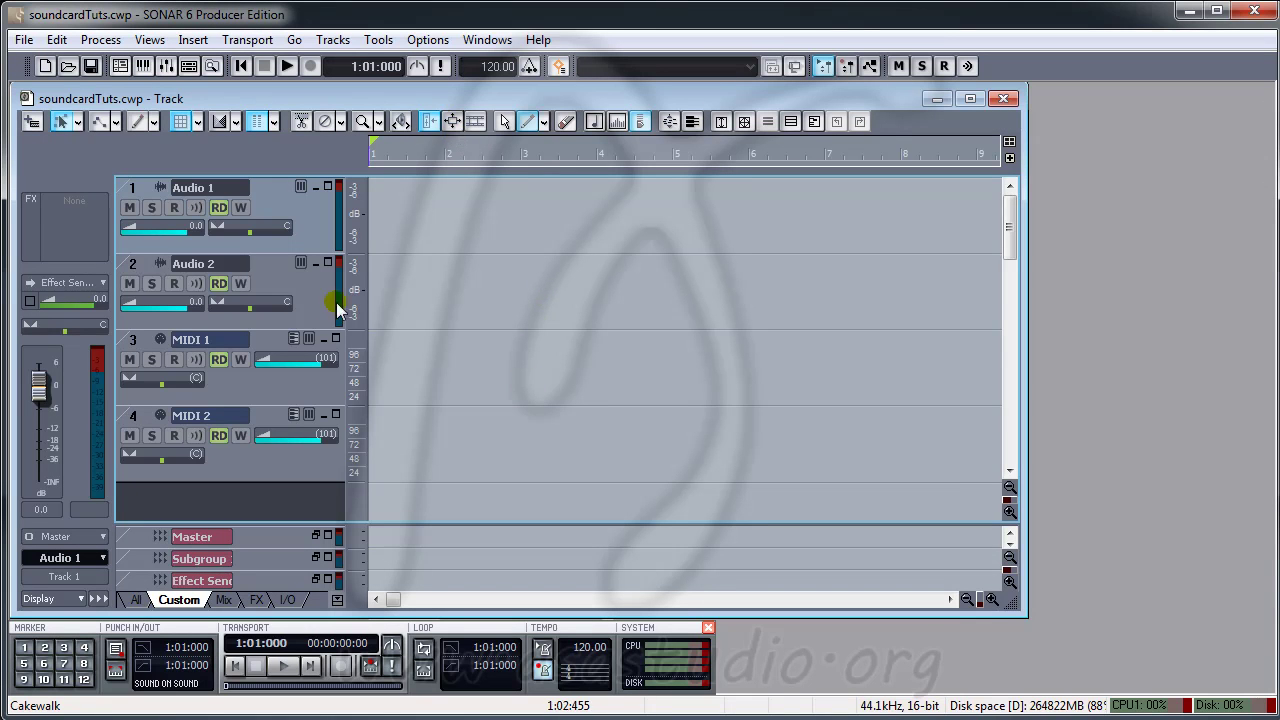
pyautogui.click(137, 345)
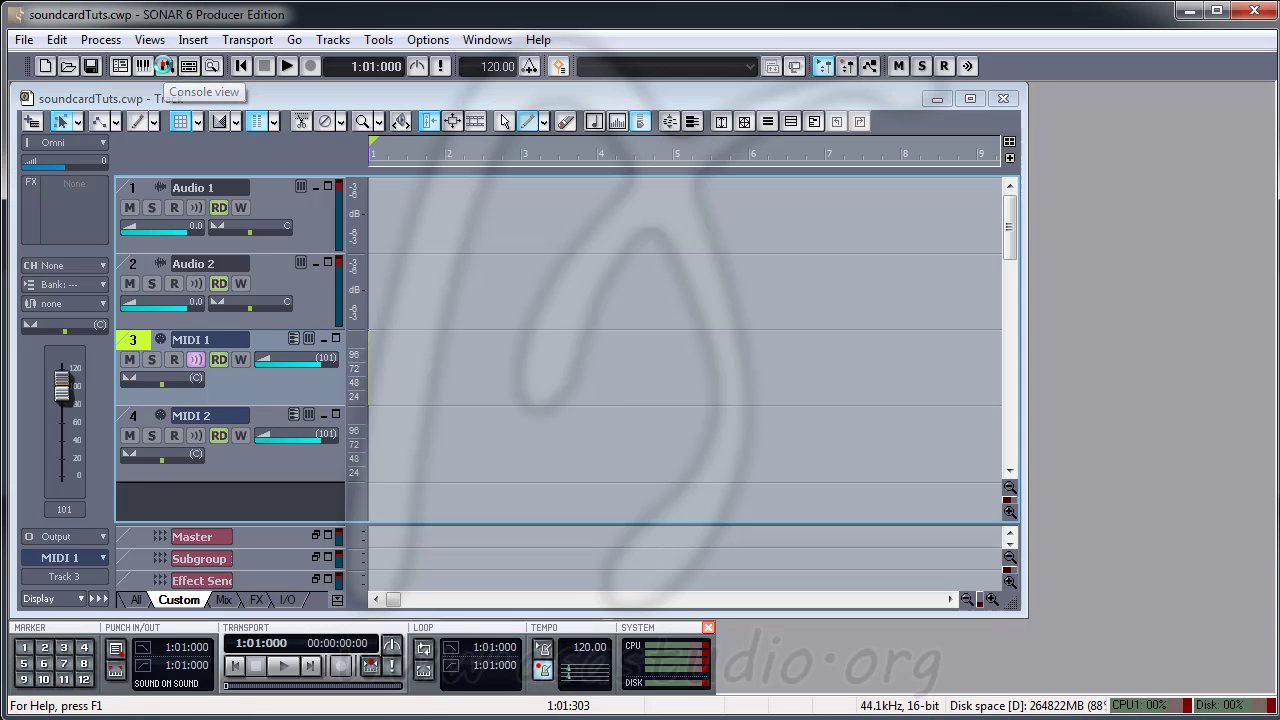
pyautogui.click(165, 66)
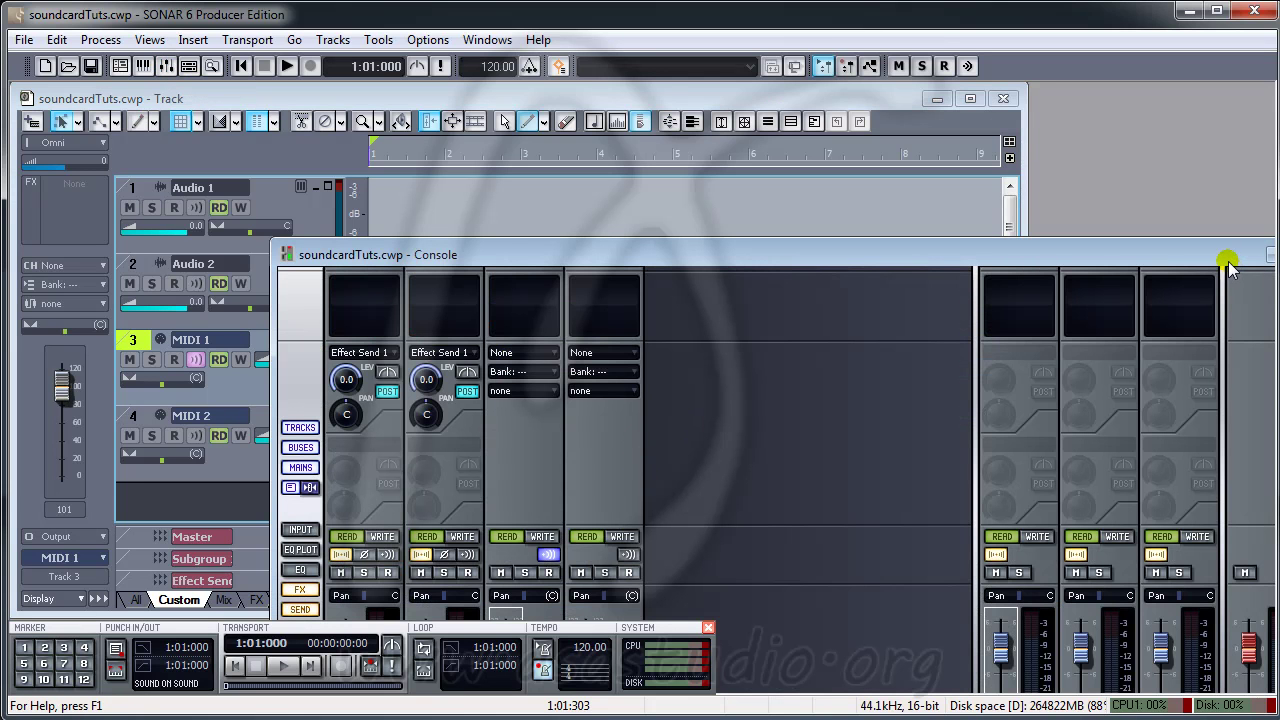
pyautogui.moveTo(1228, 263); pyautogui.dragTo(1133, 233)
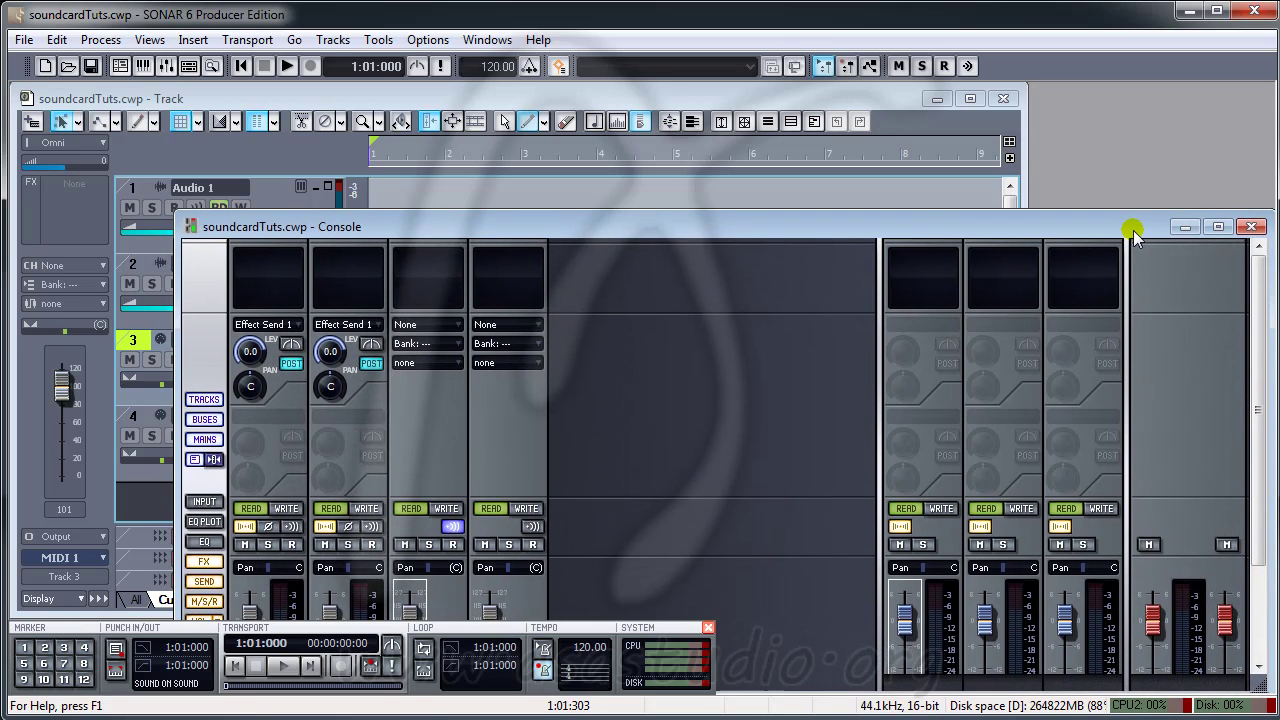
pyautogui.click(1251, 226)
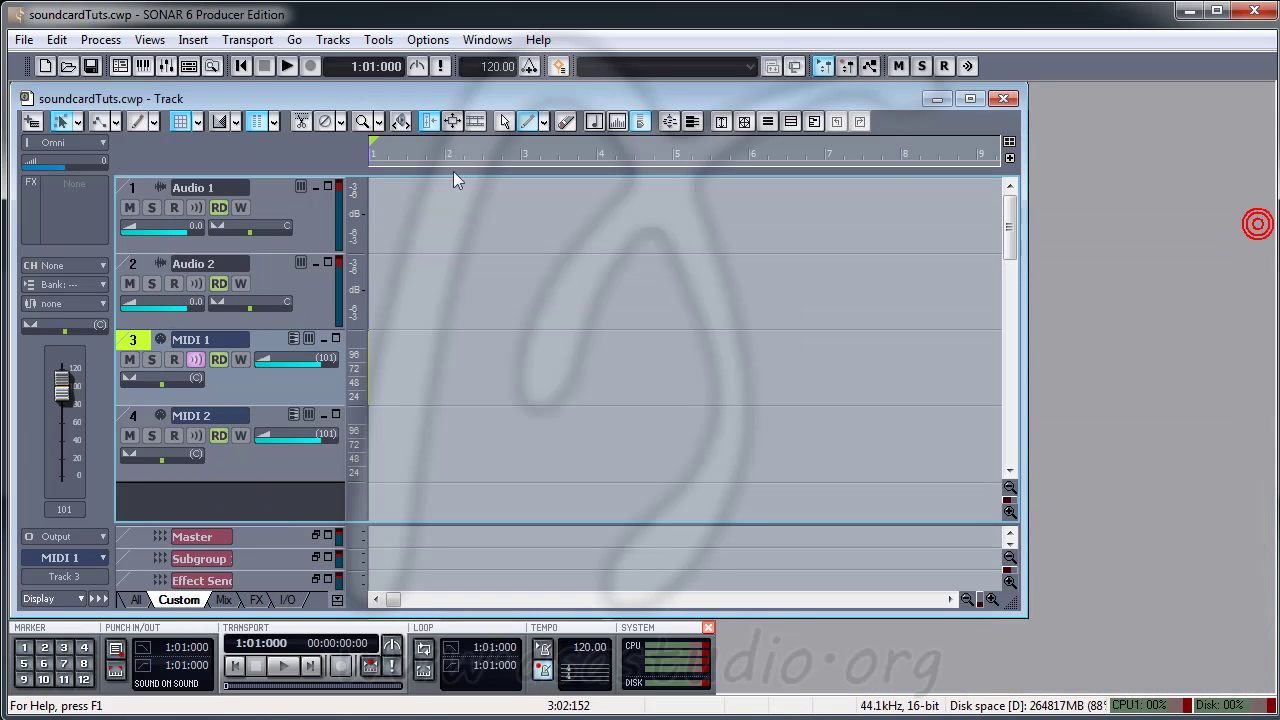
# Open the Piano Roll for the selected MIDI 1 track.
pyautogui.click(143, 66)
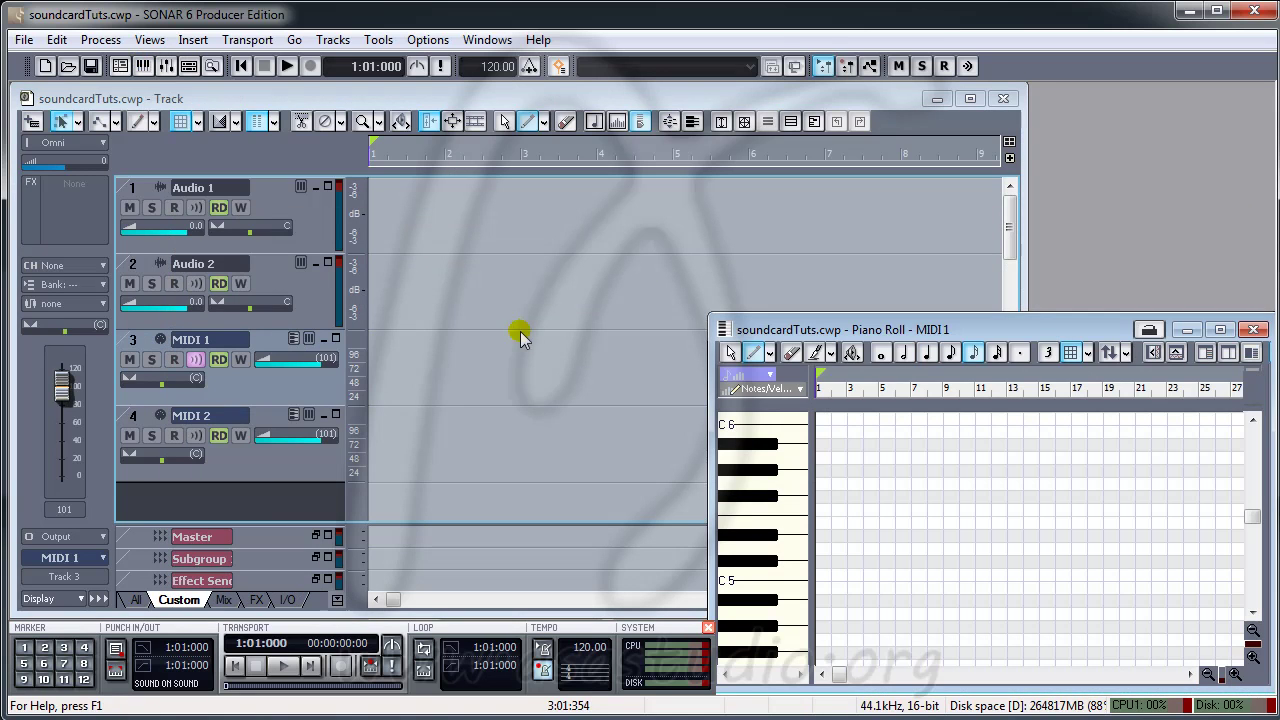
# Audition several keys between C5 and C6 in the MIDI 1 Piano Roll to test for sound.
pyautogui.click(733, 490)
pyautogui.click(762, 475)
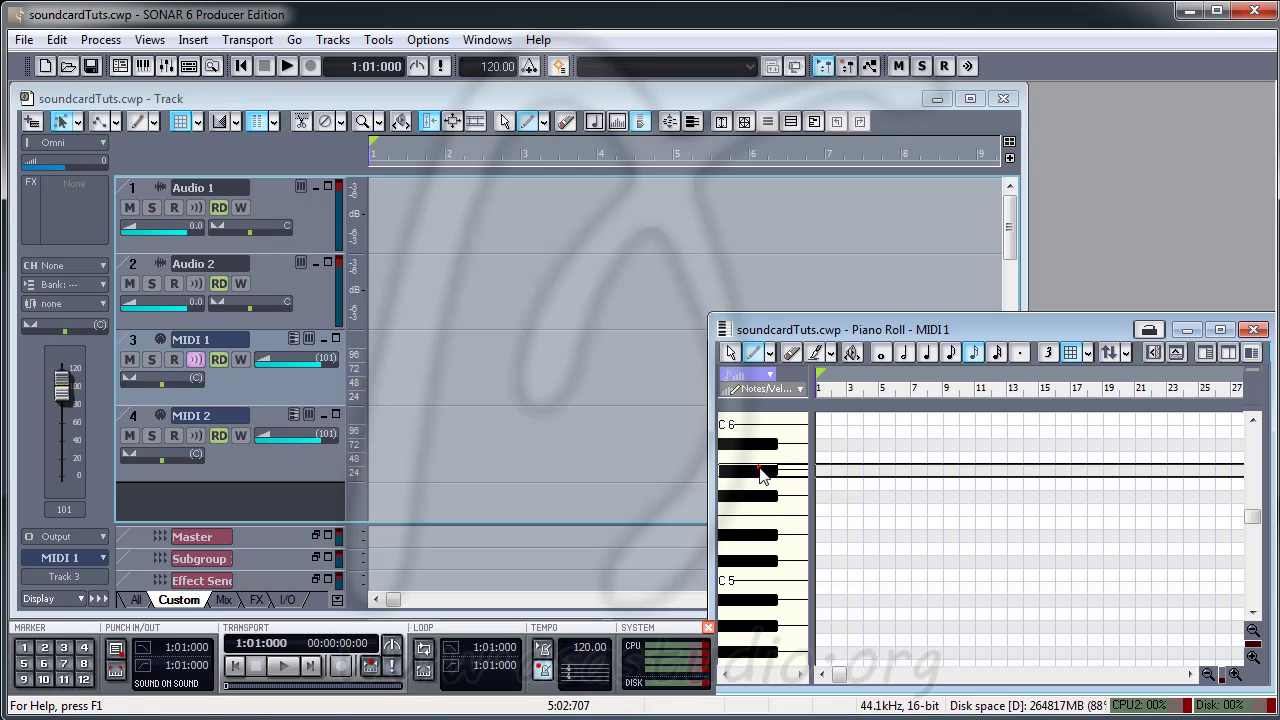
pyautogui.click(787, 496)
pyautogui.click(784, 462)
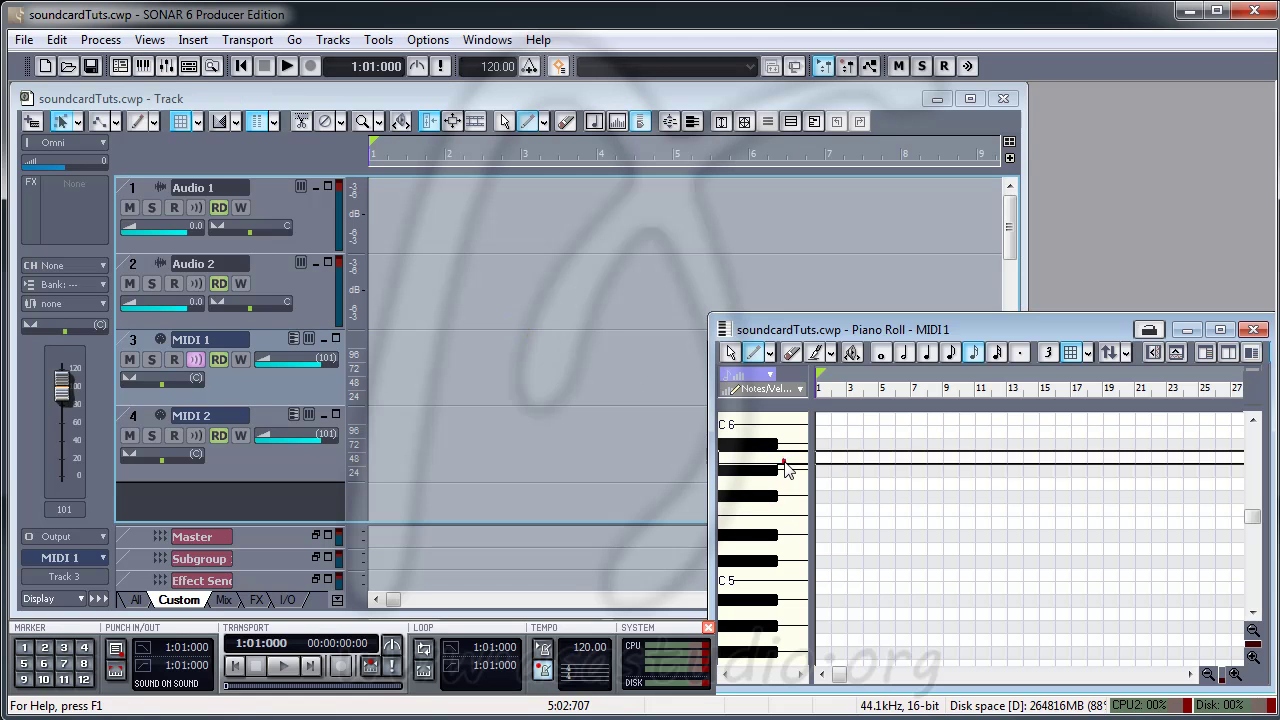
pyautogui.click(787, 528)
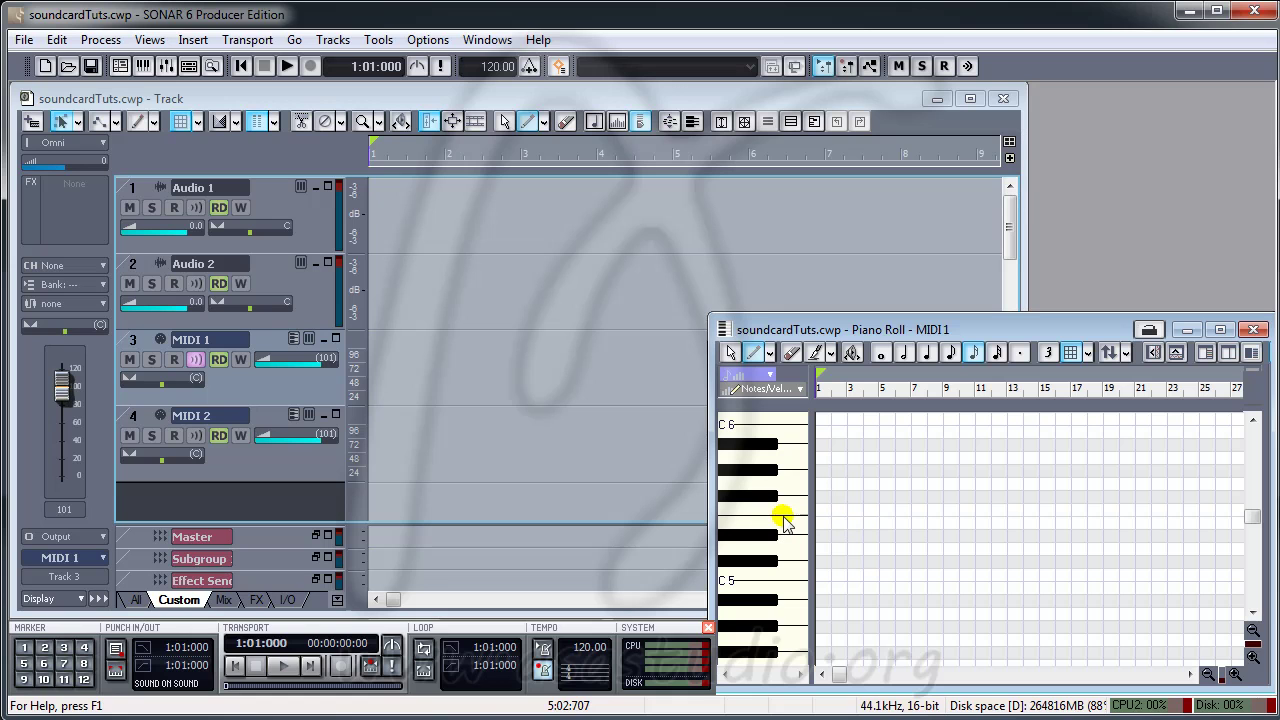
# Enable Microsoft GS Wavetable Synth as a MIDI output, move it above Microsoft MIDI Mapper, and accept the device settings.
pyautogui.click(422, 42)
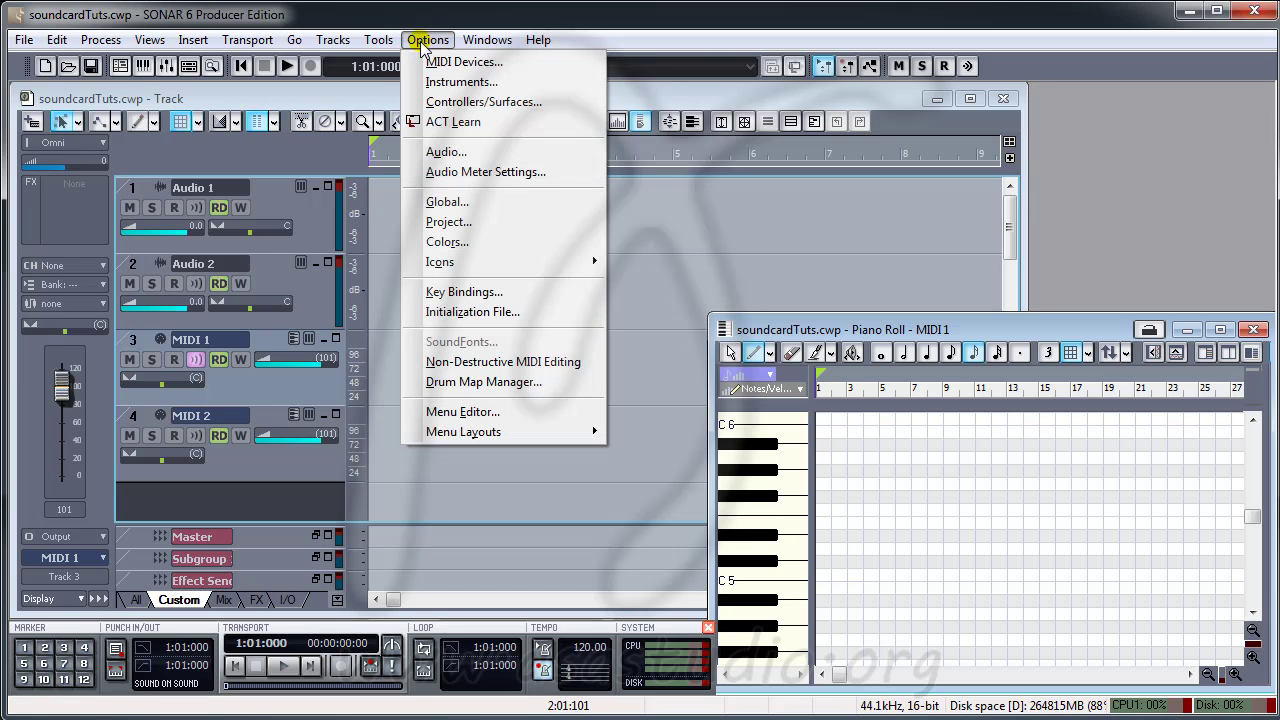
pyautogui.click(430, 60)
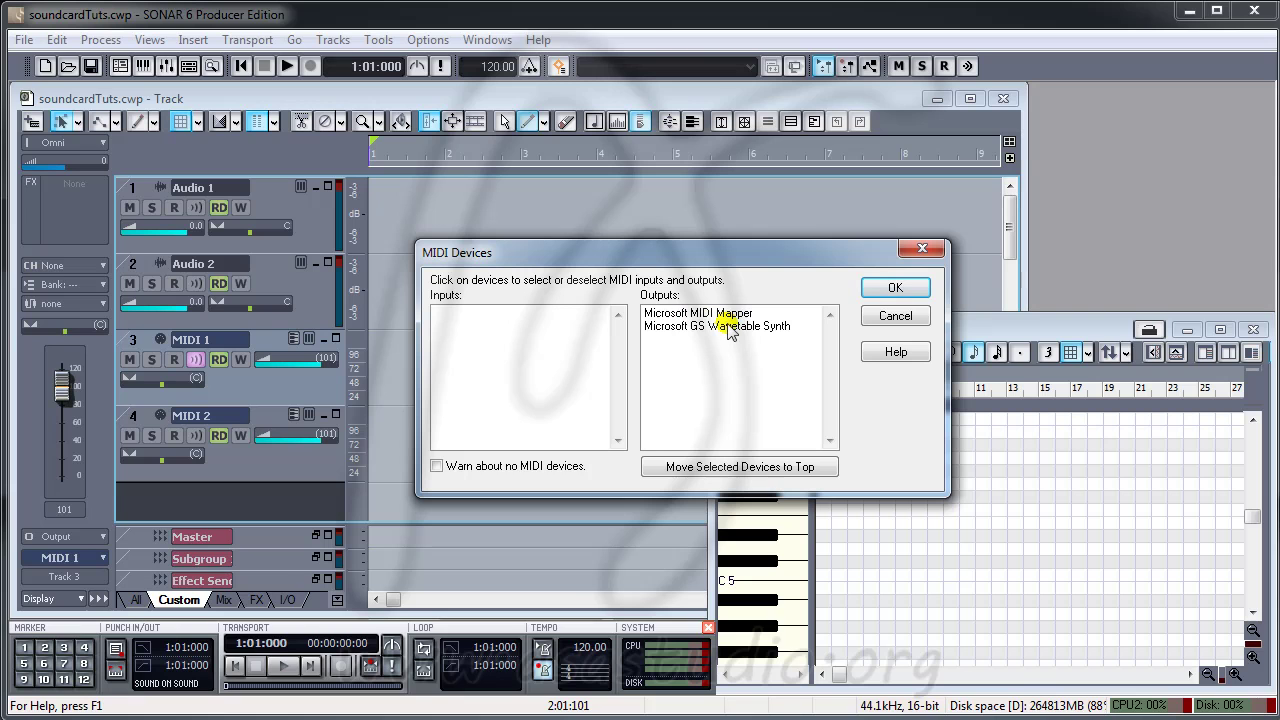
pyautogui.click(728, 328)
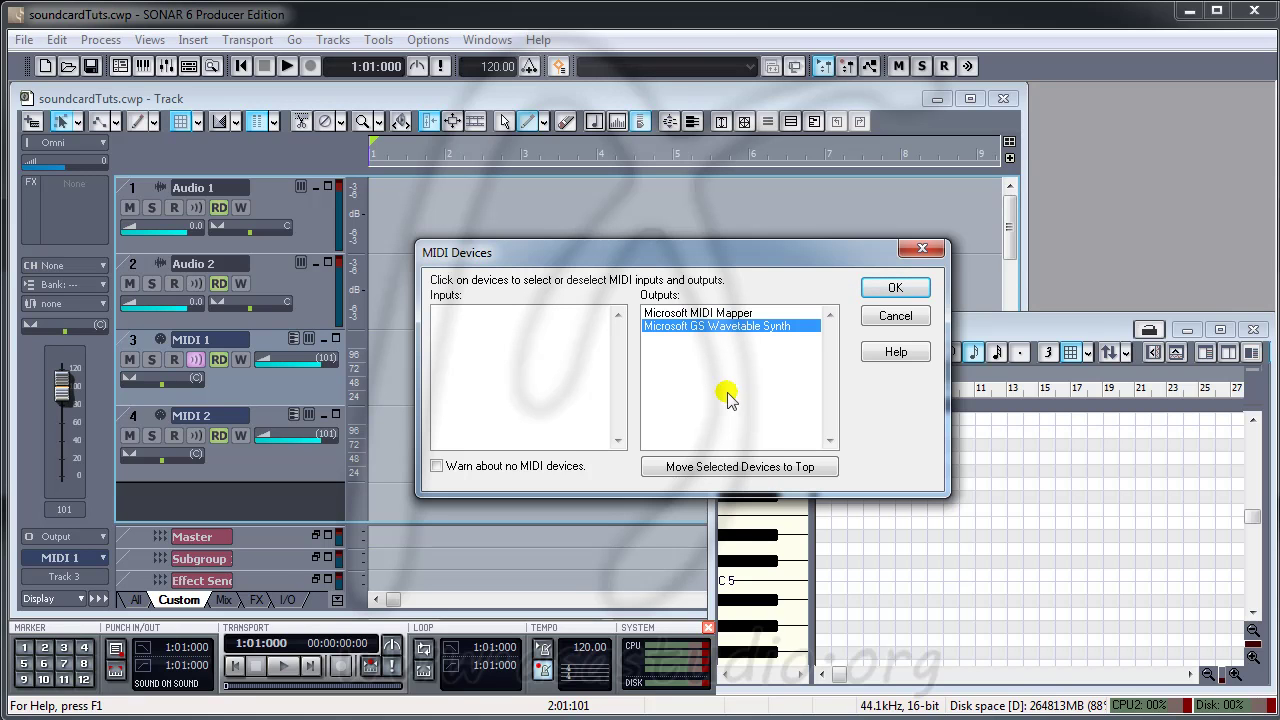
pyautogui.click(726, 474)
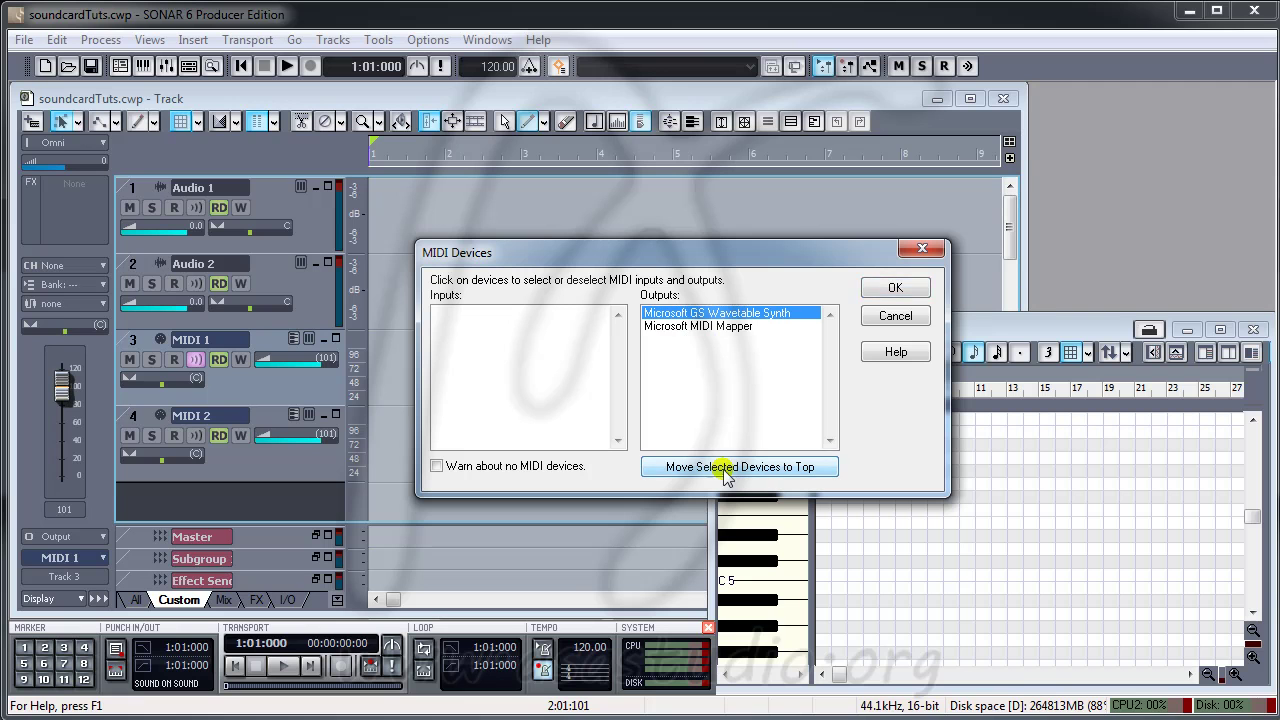
pyautogui.click(880, 288)
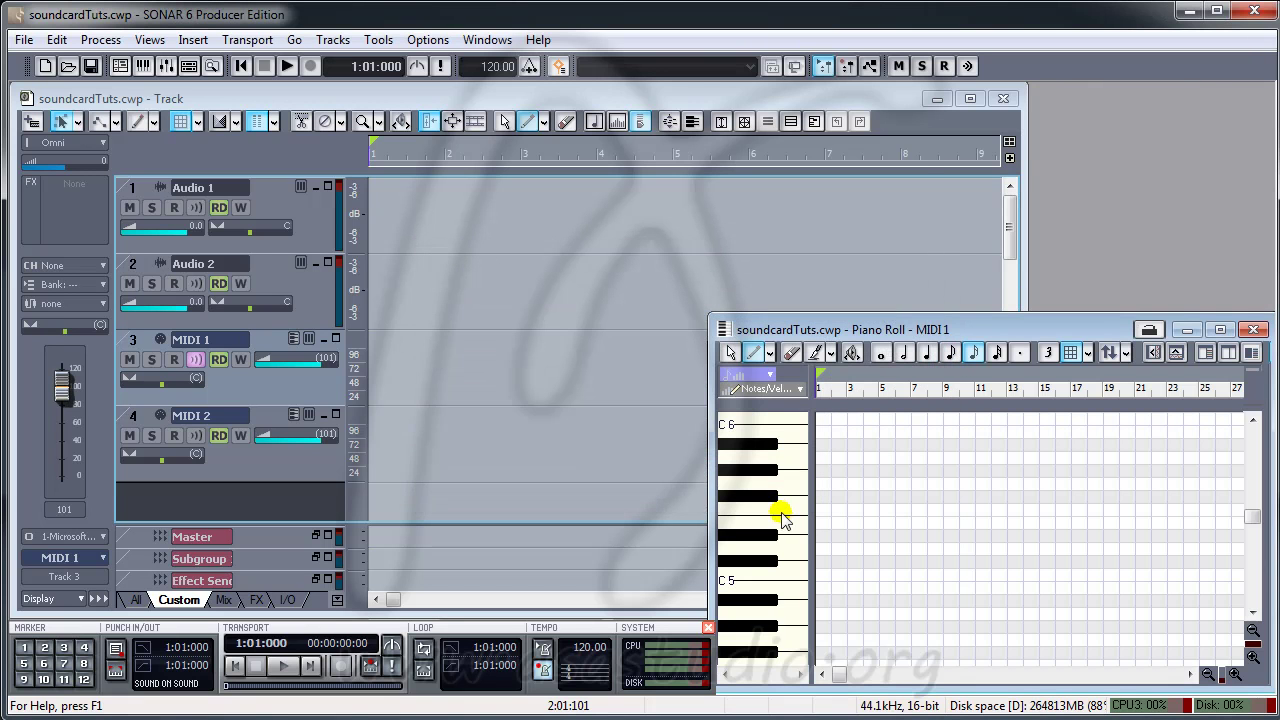
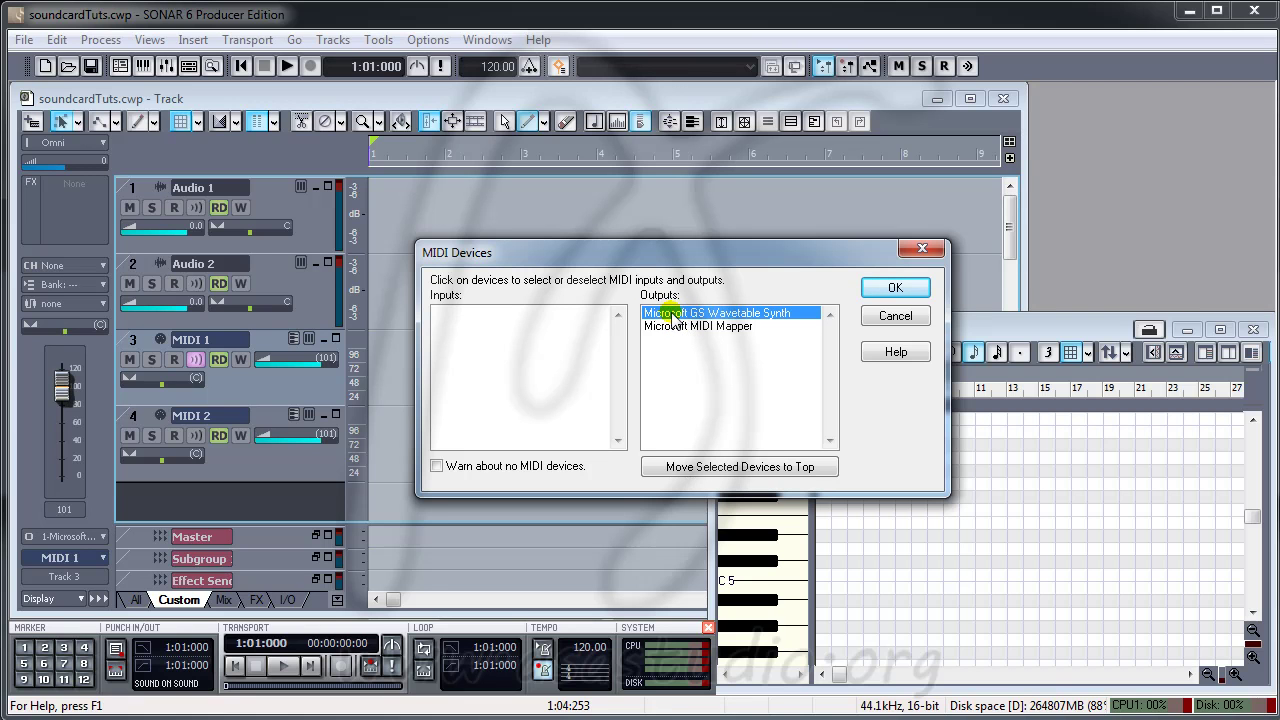
# Toggle the Microsoft GS Wavetable Synth output off and back on, and accept the MIDI device settings.
pyautogui.click(676, 318)
pyautogui.click(668, 313)
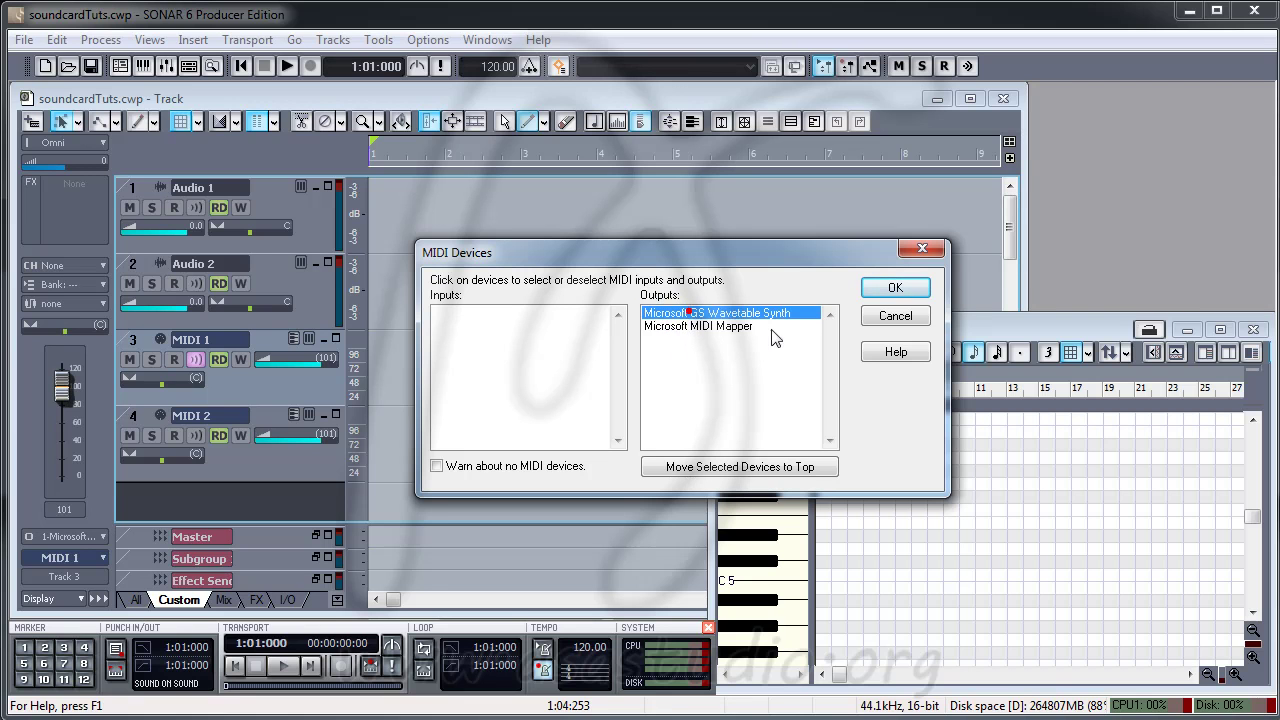
pyautogui.click(895, 288)
# Open the advanced audio options to check the playback and recording driver mode.
pyautogui.click(430, 40)
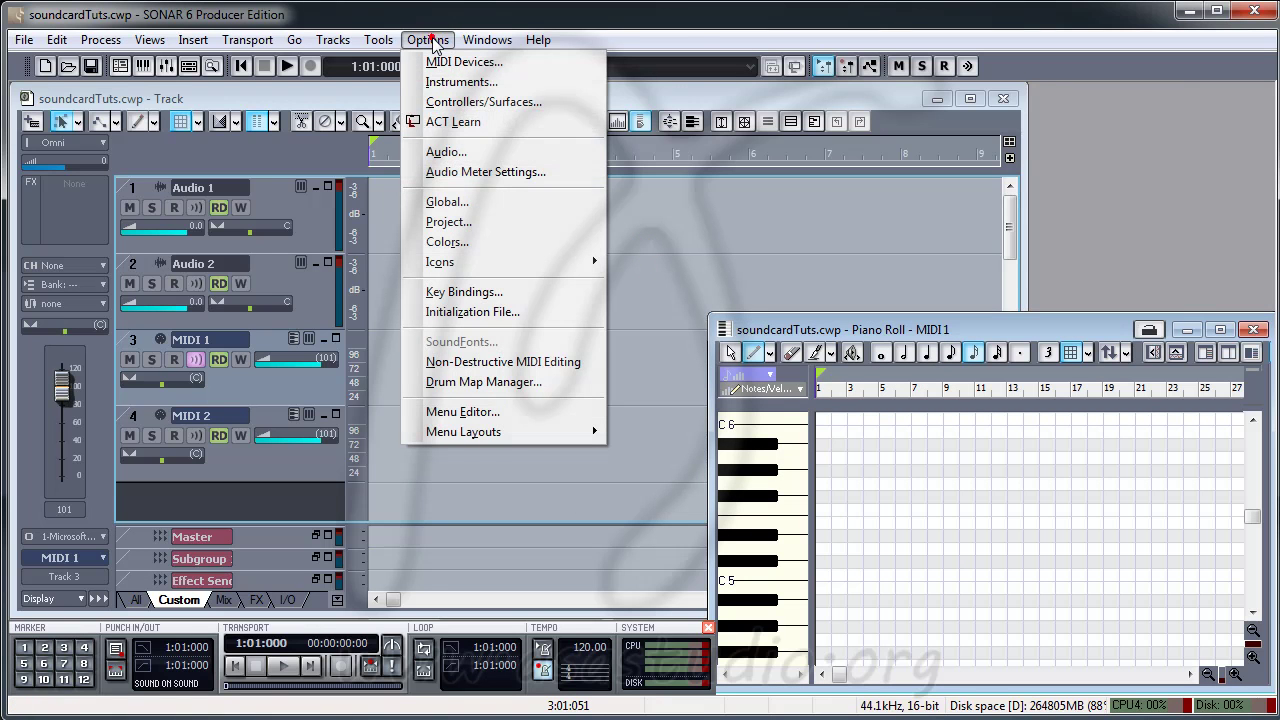
pyautogui.click(440, 152)
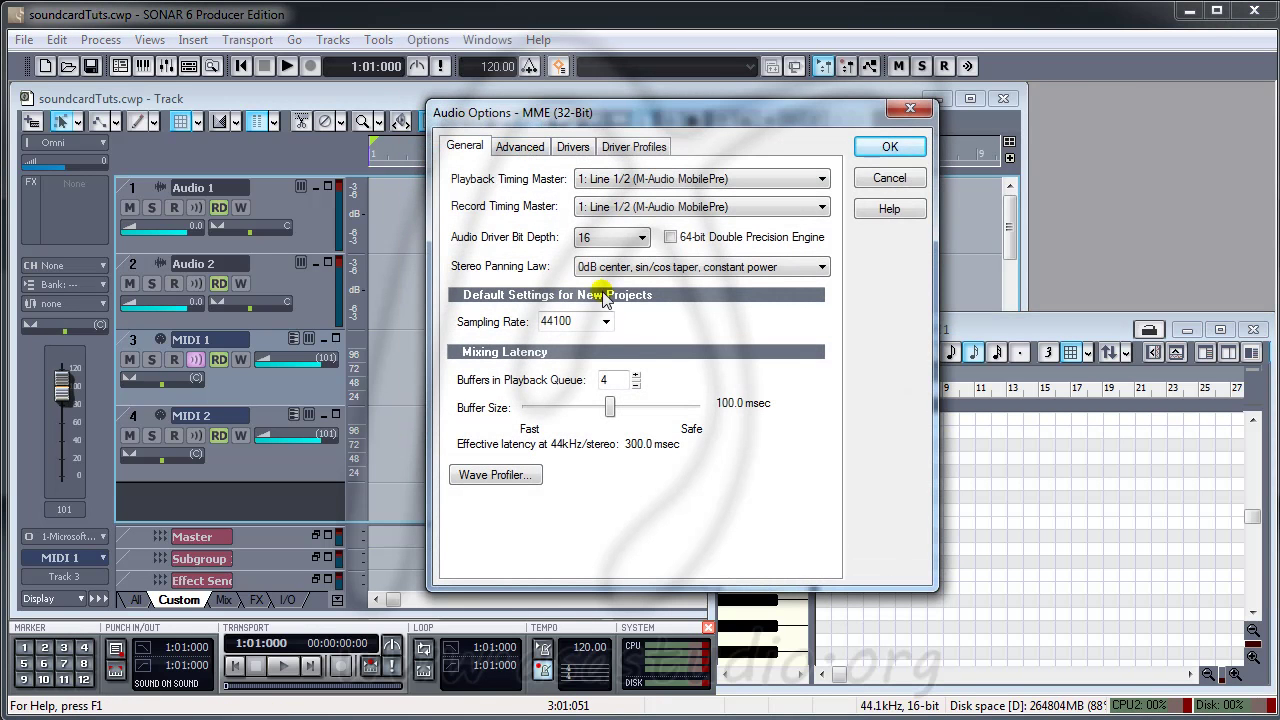
pyautogui.click(518, 147)
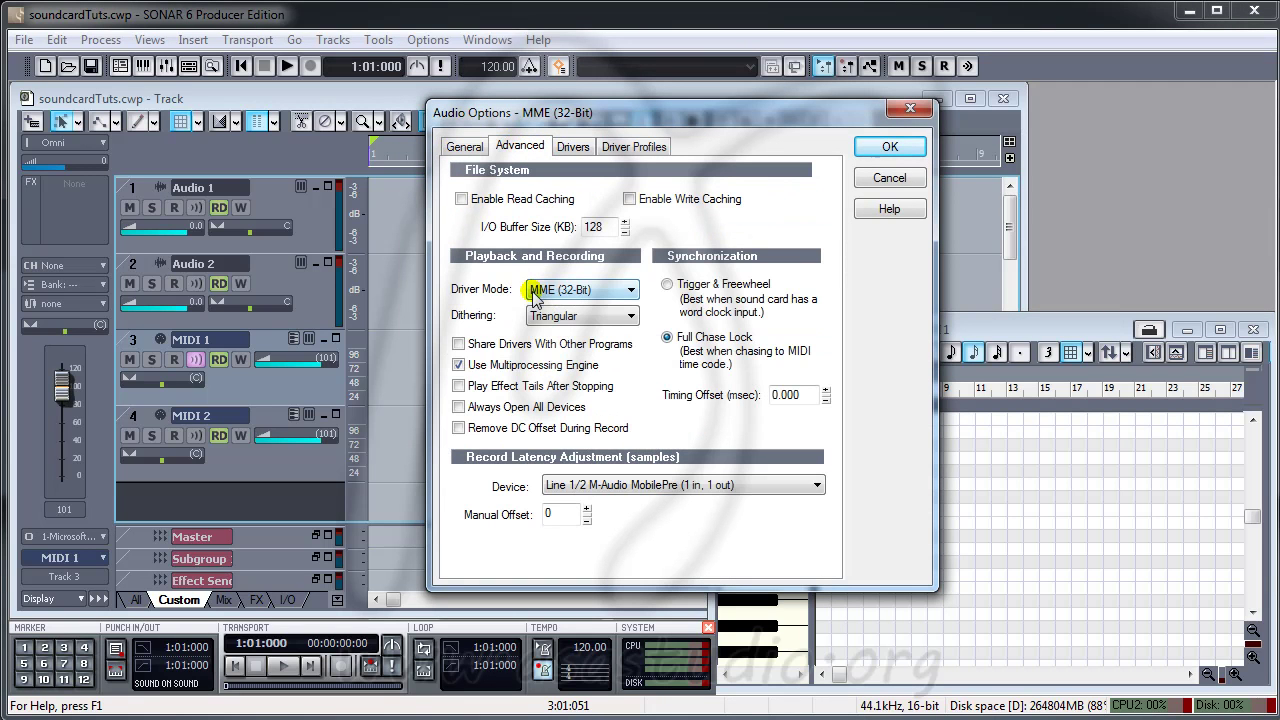